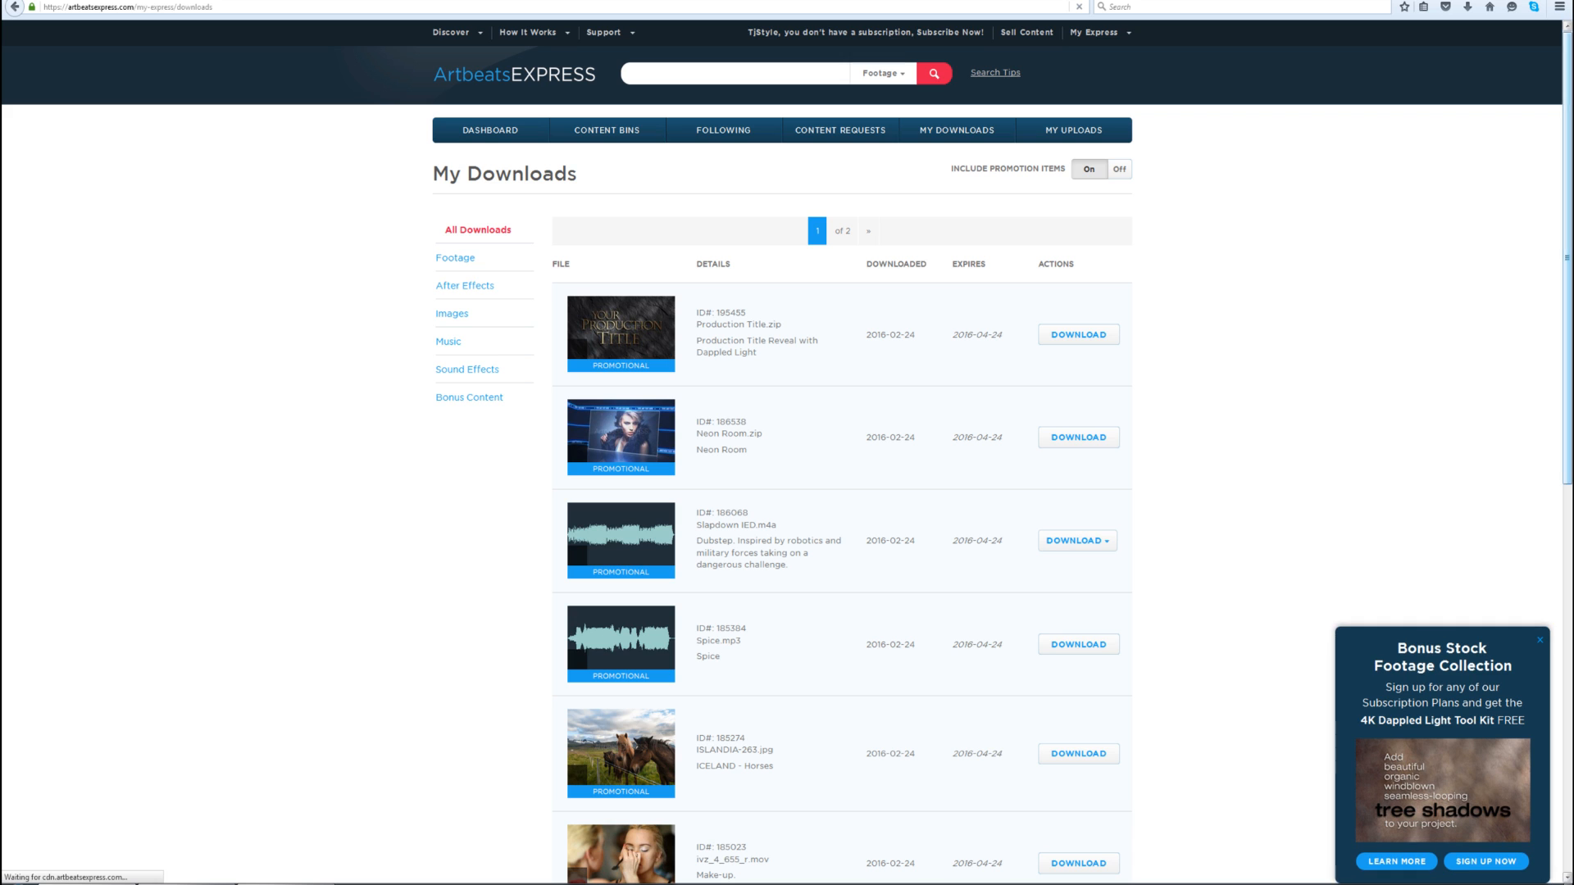
pyautogui.scroll(-5, 1521, 303)
pyautogui.moveTo(1570, 406); pyautogui.dragTo(1571, 489)
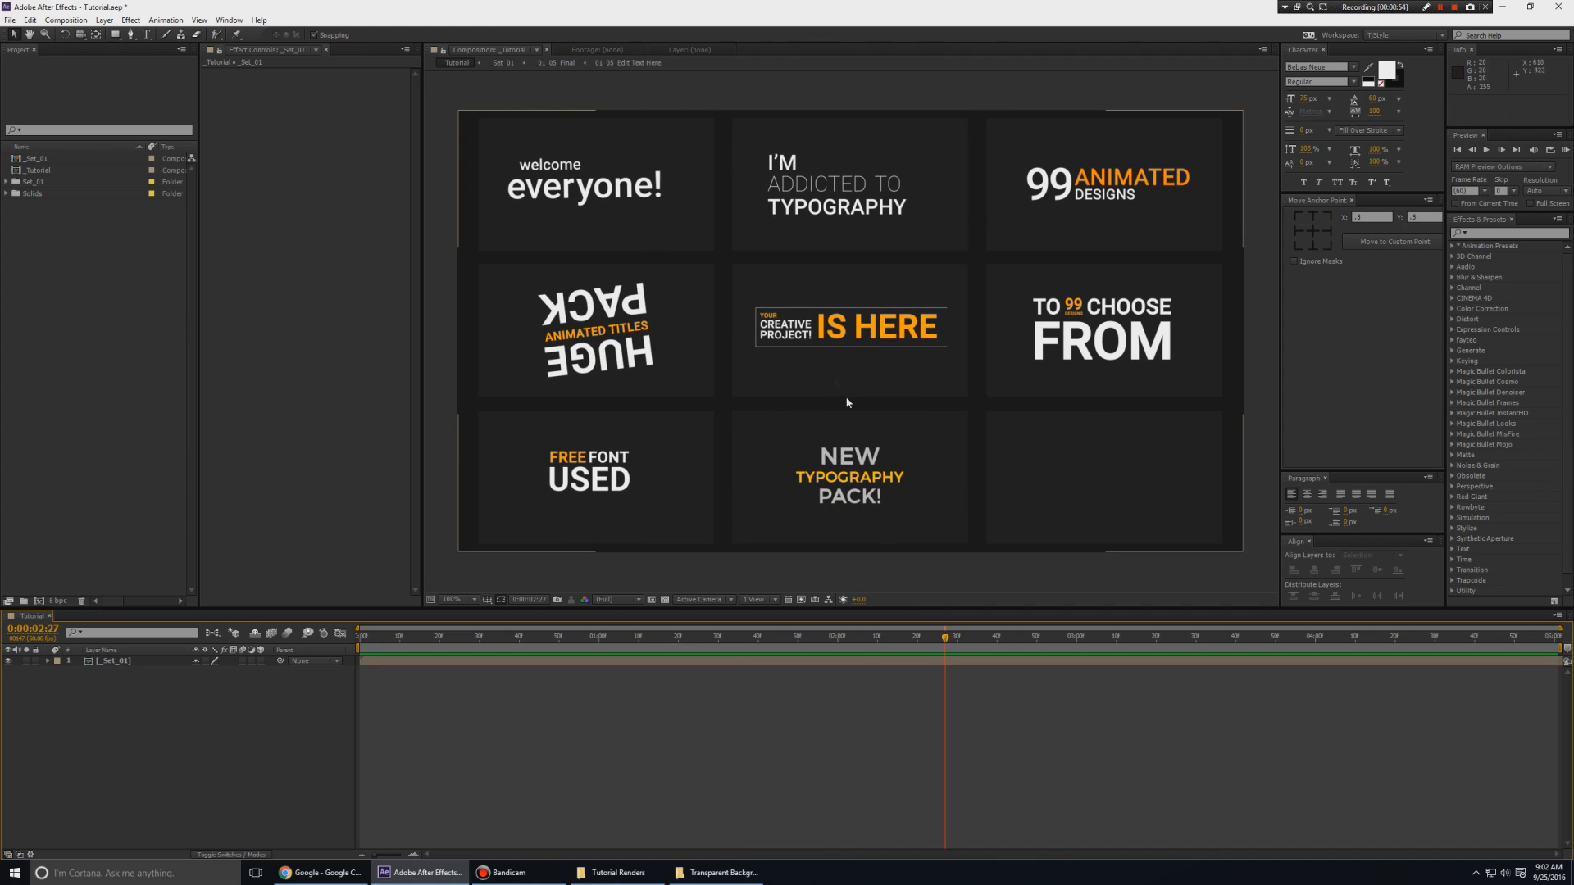
# Open the 01_05_Edit Text Here composition from folder 05 inside Set_01 and preview its title animation.
pyautogui.click(7, 182)
pyautogui.doubleClick(63, 260)
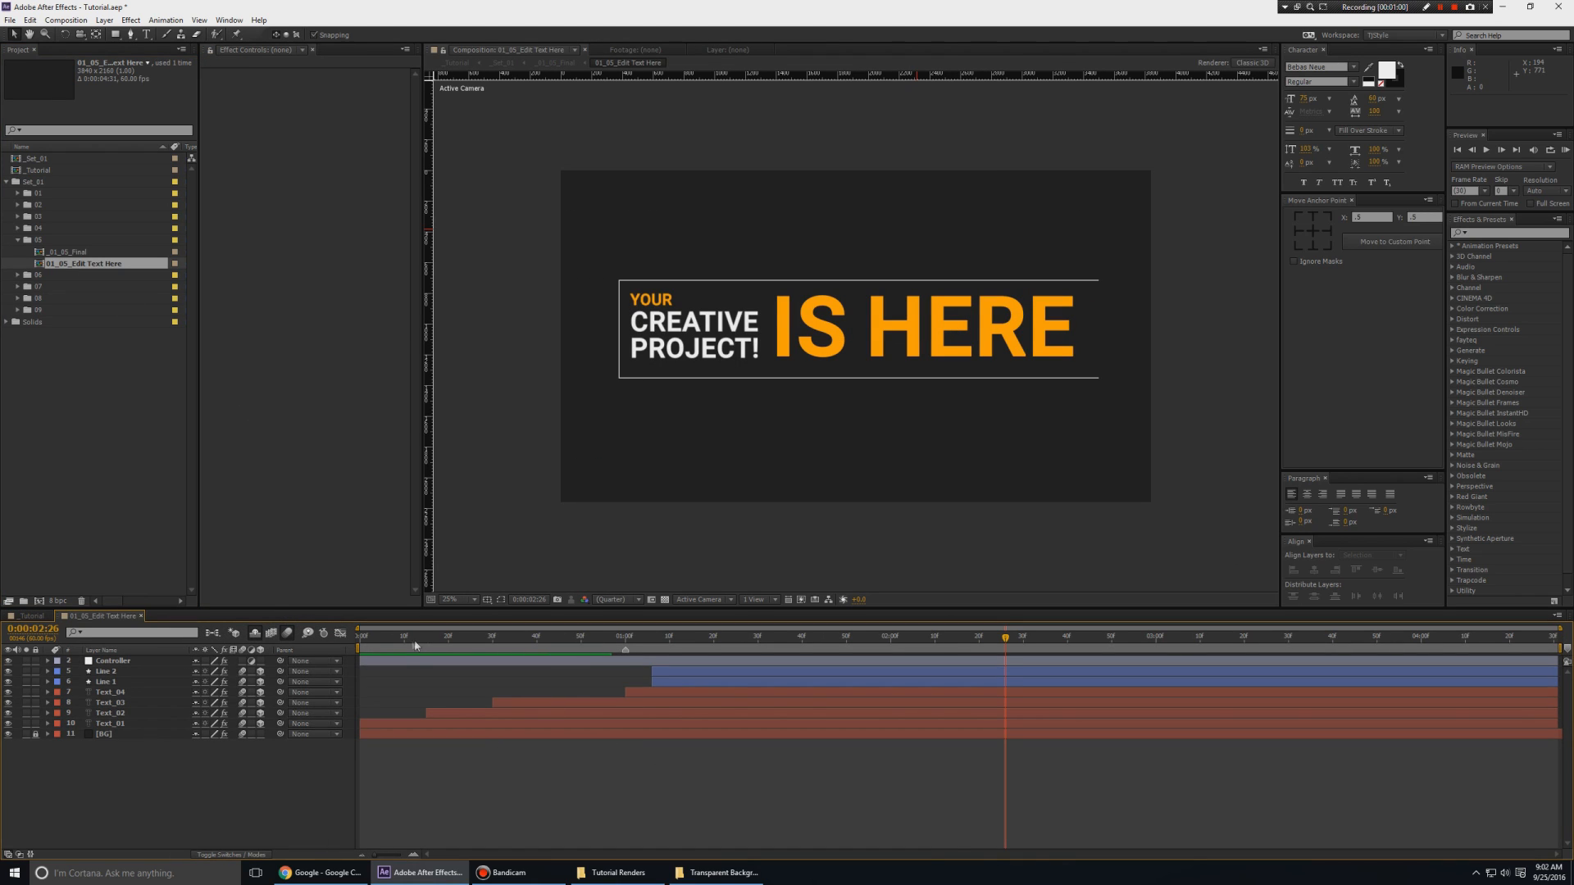
pyautogui.press('space')
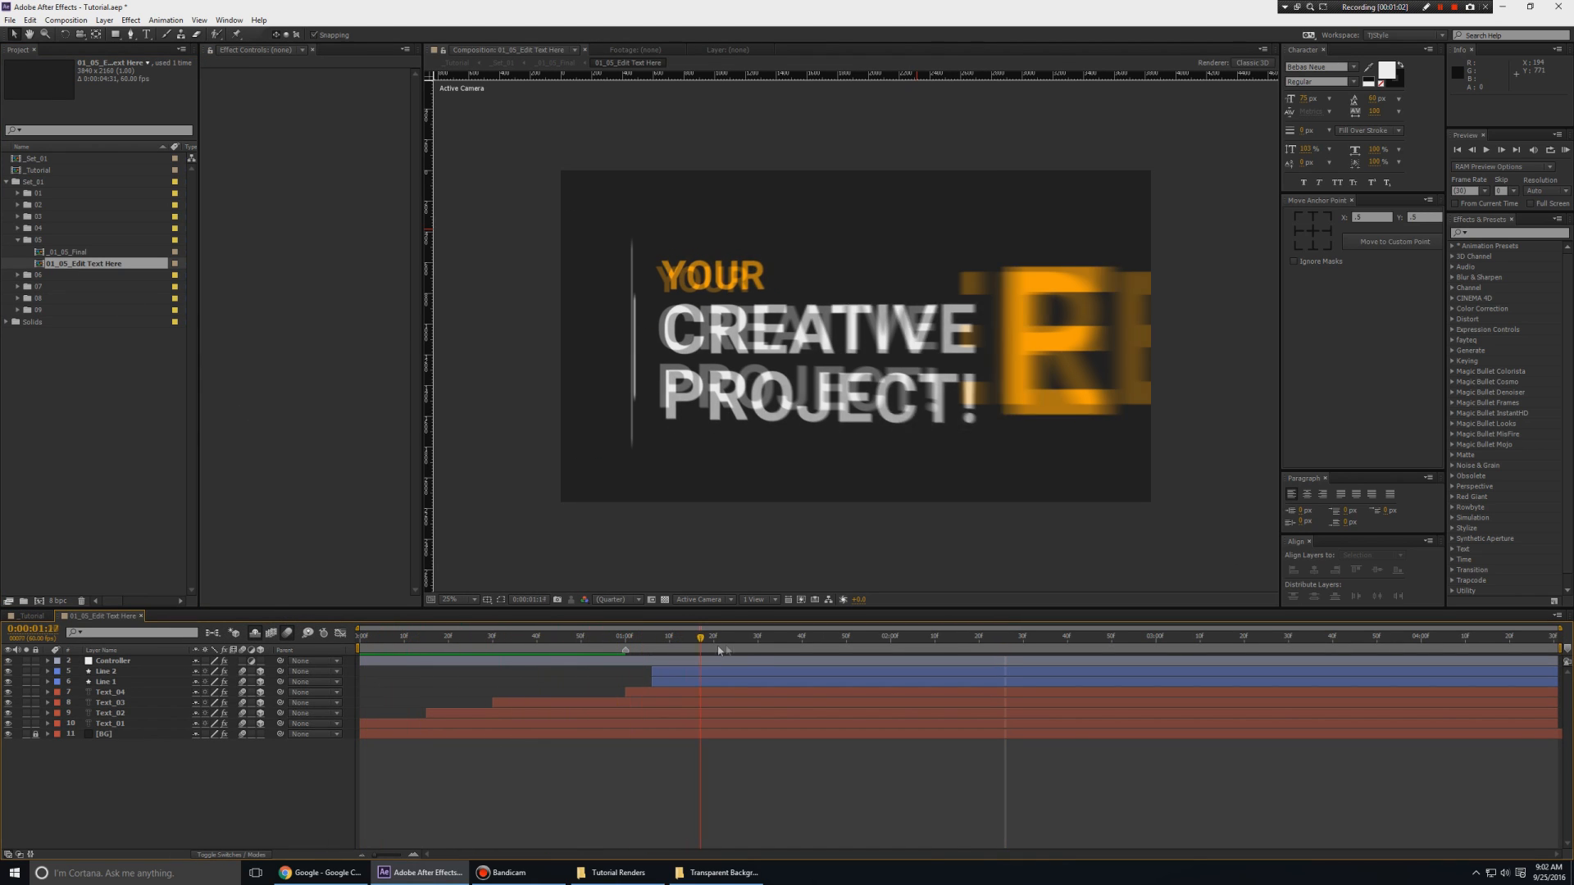
pyautogui.click(1227, 634)
pyautogui.moveTo(1229, 634); pyautogui.dragTo(732, 655)
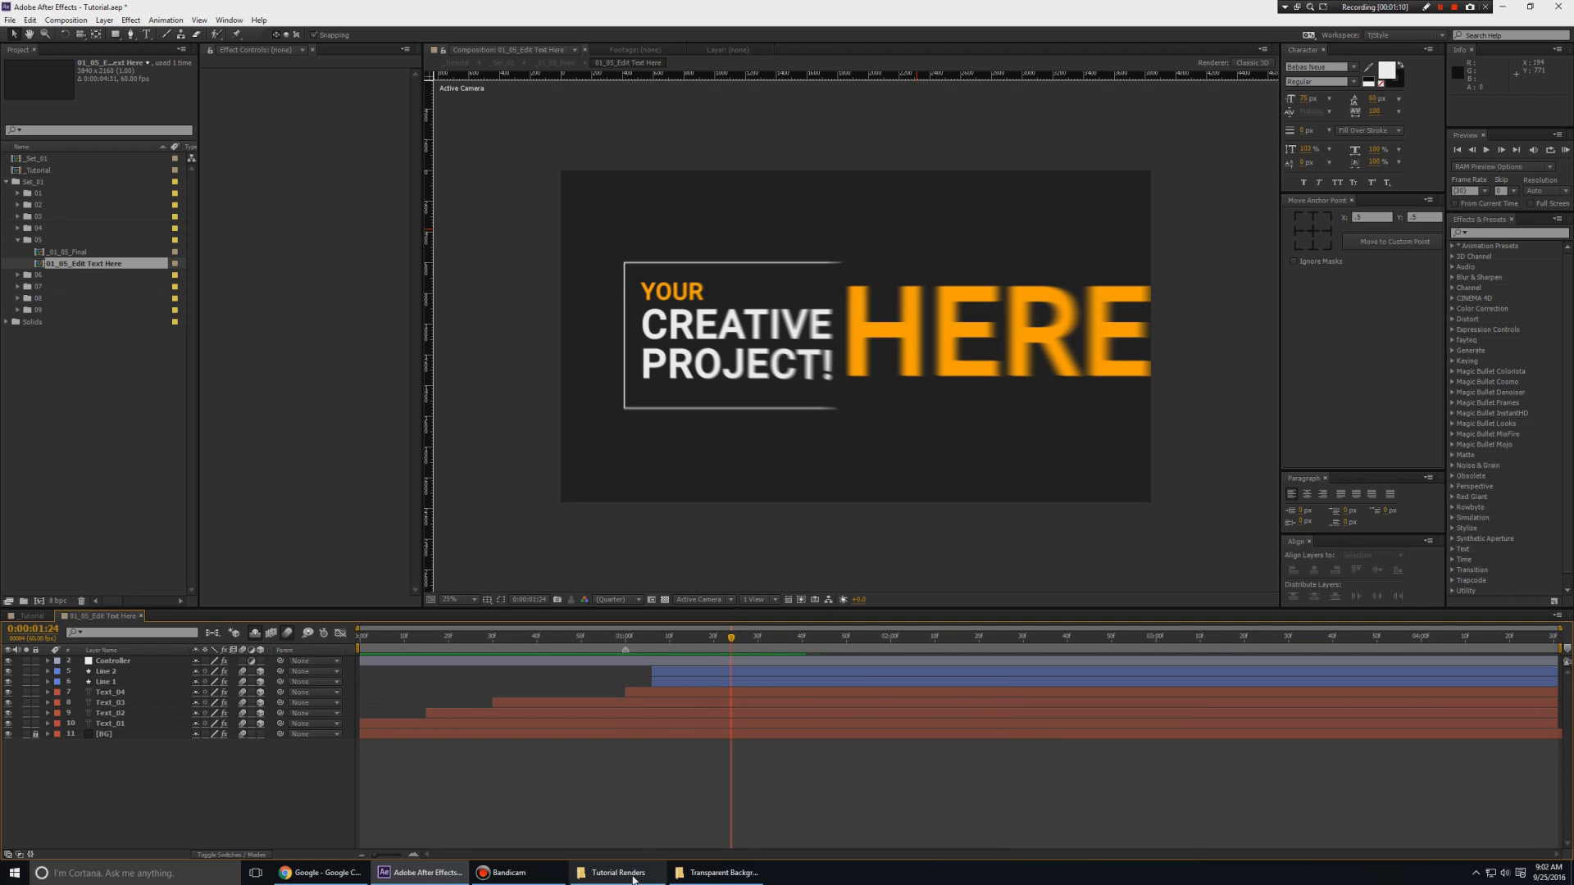
# Switch to File Explorer and examine the Tutorial Renders folder, including the PNG Seq image sequence and the QT_Animation movie.
pyautogui.click(633, 878)
pyautogui.moveTo(432, 292); pyautogui.dragTo(245, 67)
pyautogui.doubleClick(163, 115)
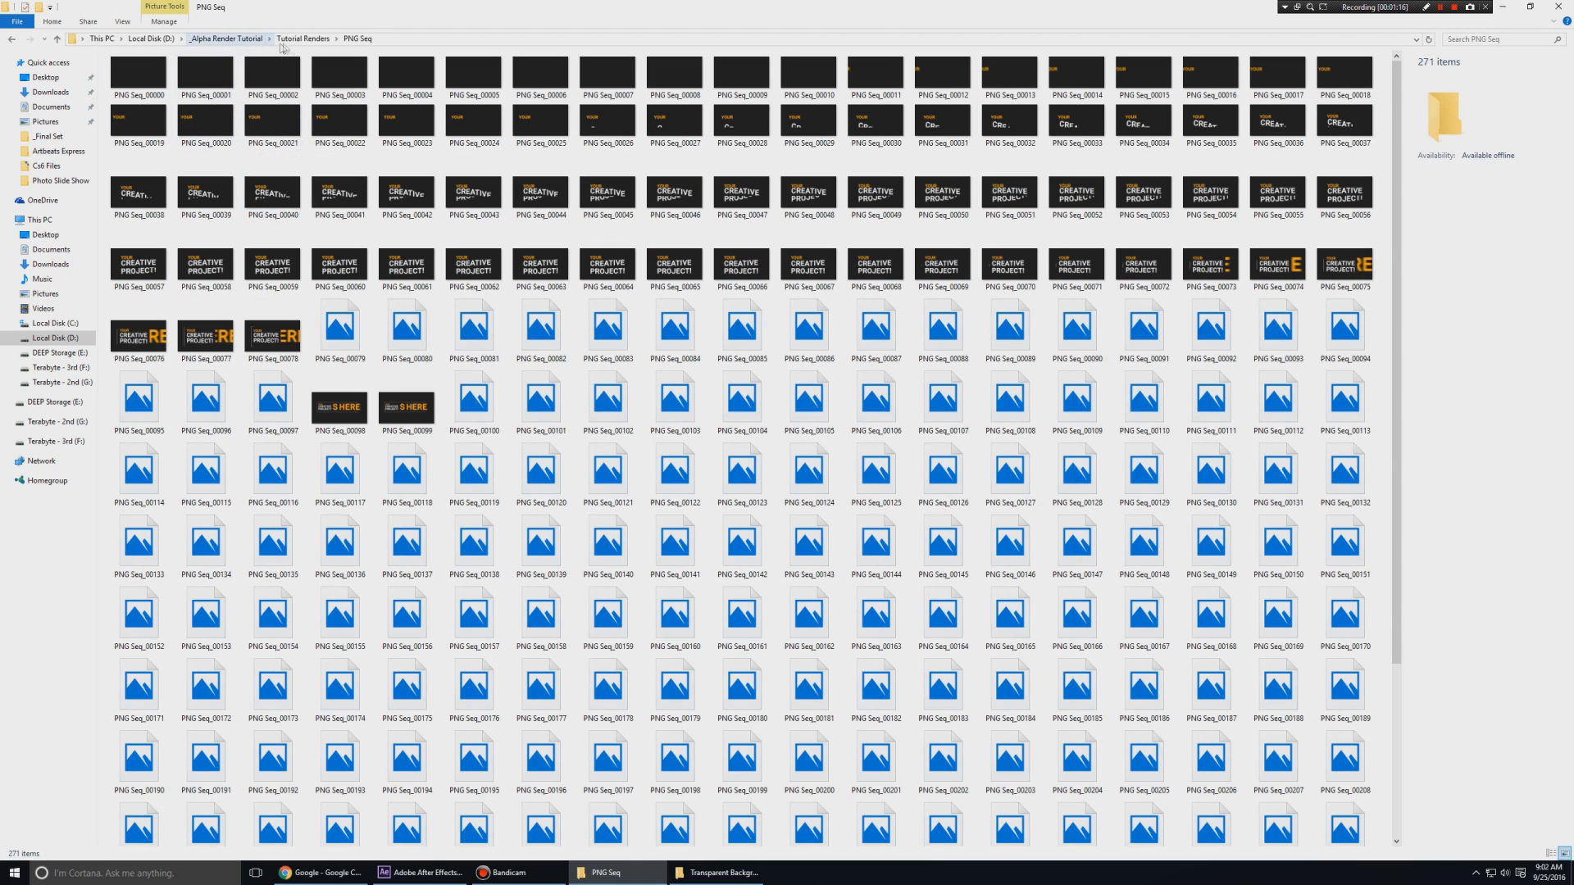
pyautogui.click(289, 40)
pyautogui.click(300, 157)
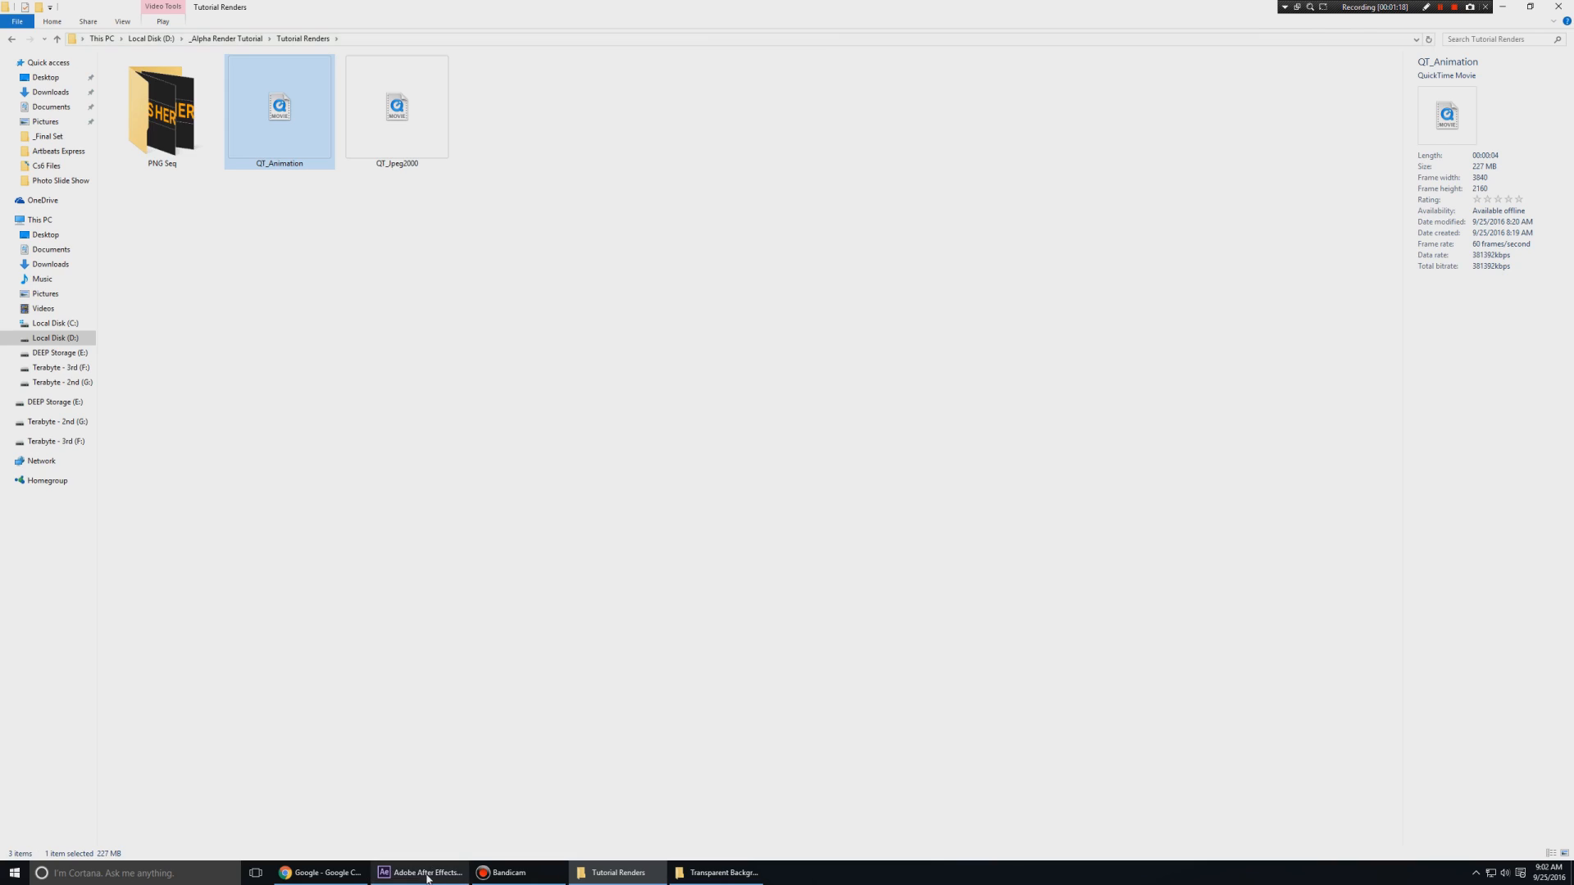
# Switch back to After Effects, turn on the transparency grid, and hide the BG layer.
pyautogui.click(423, 872)
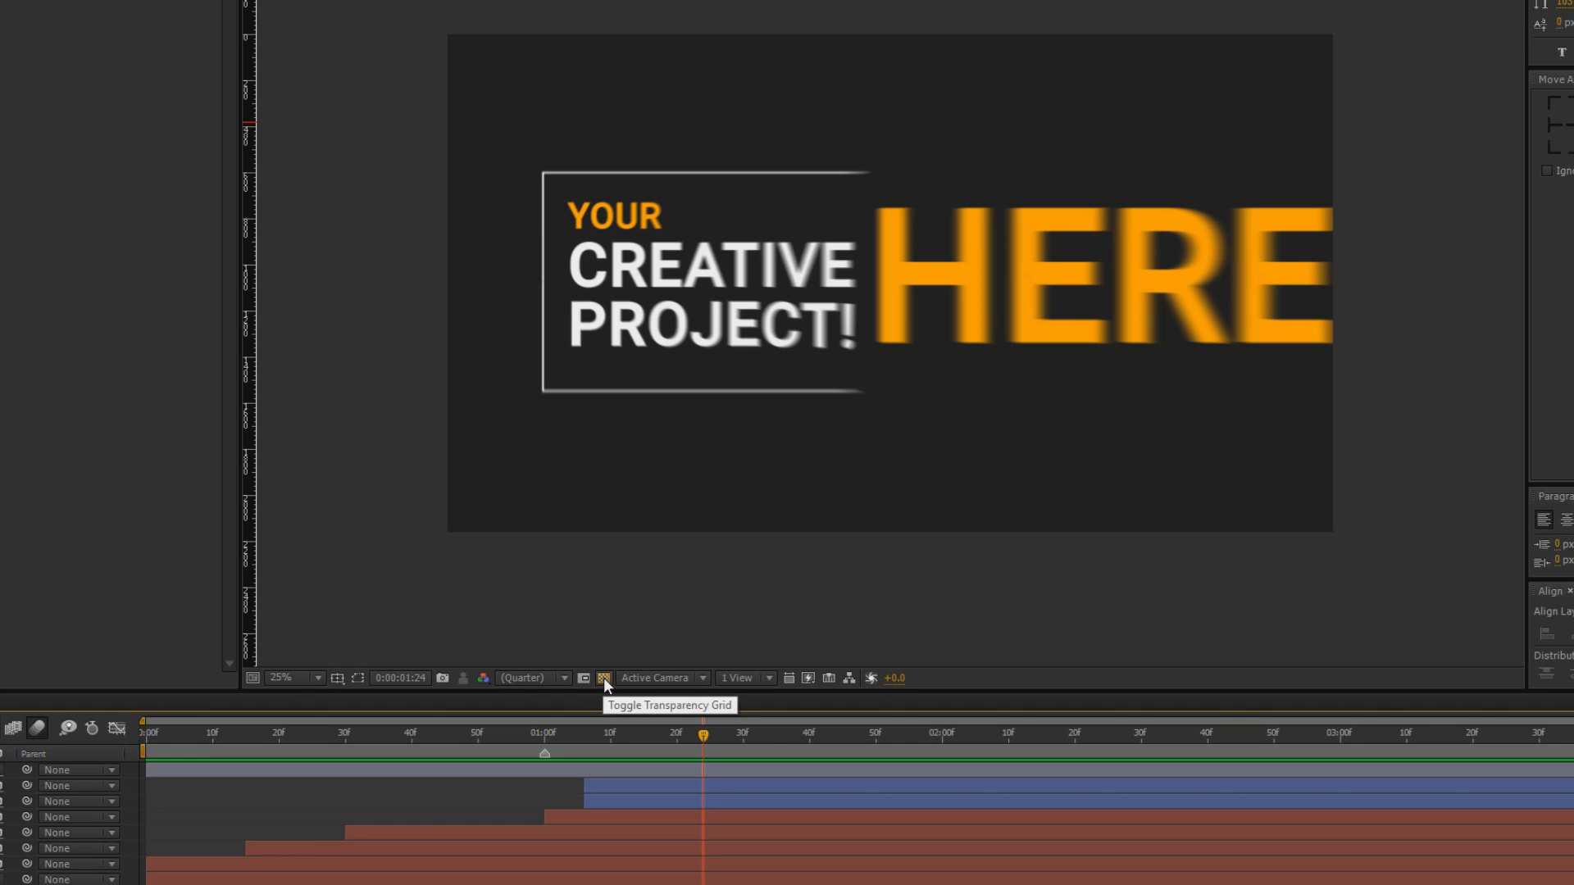
pyautogui.click(603, 677)
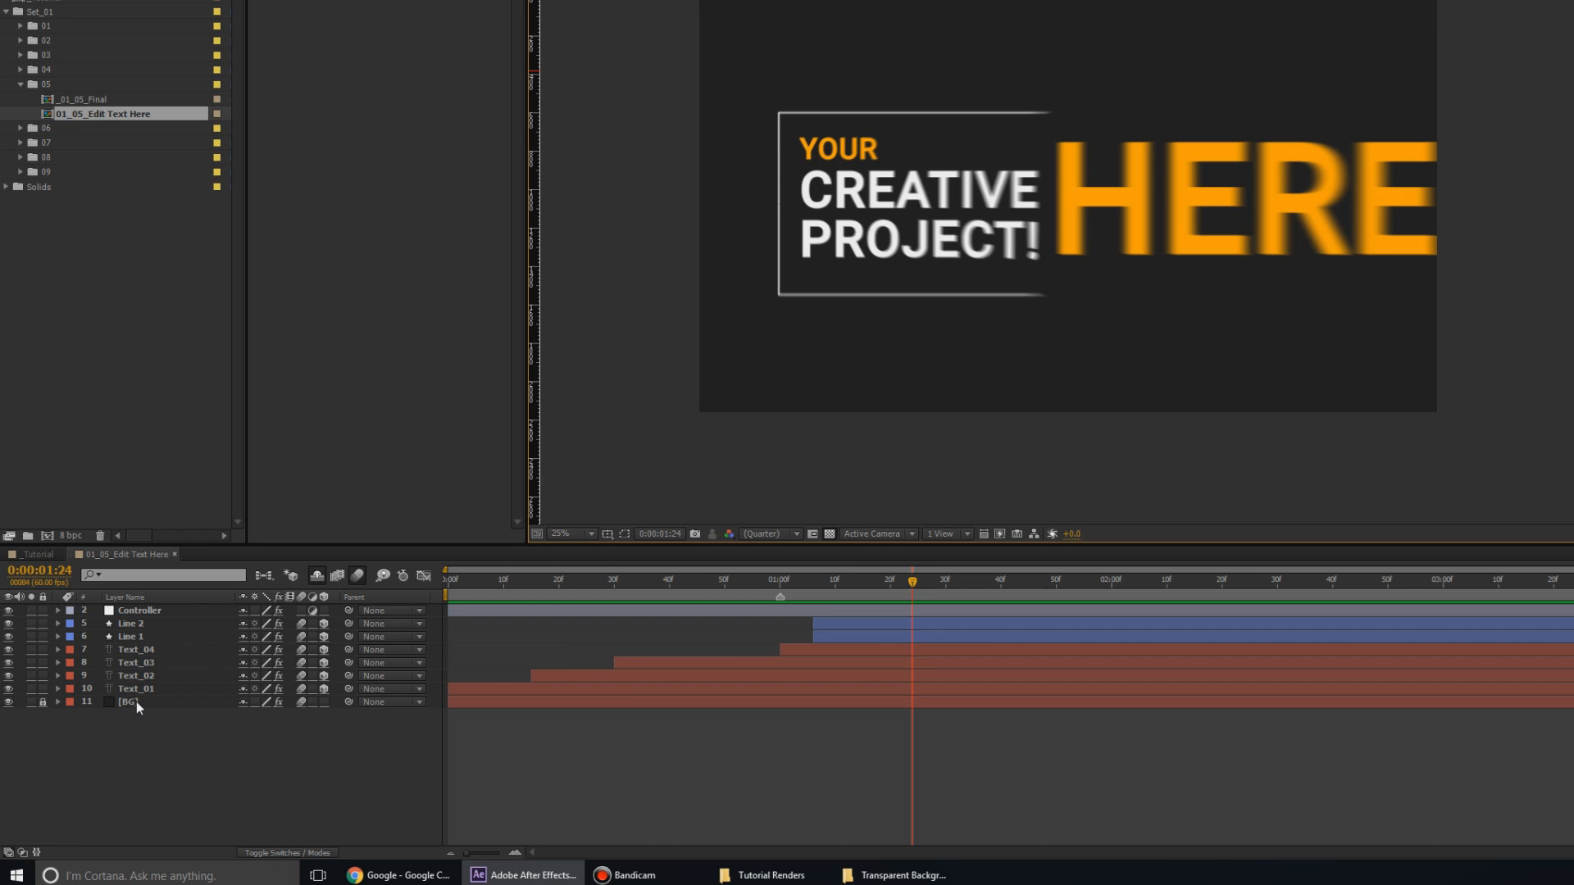
pyautogui.moveTo(226, 761); pyautogui.dragTo(168, 595)
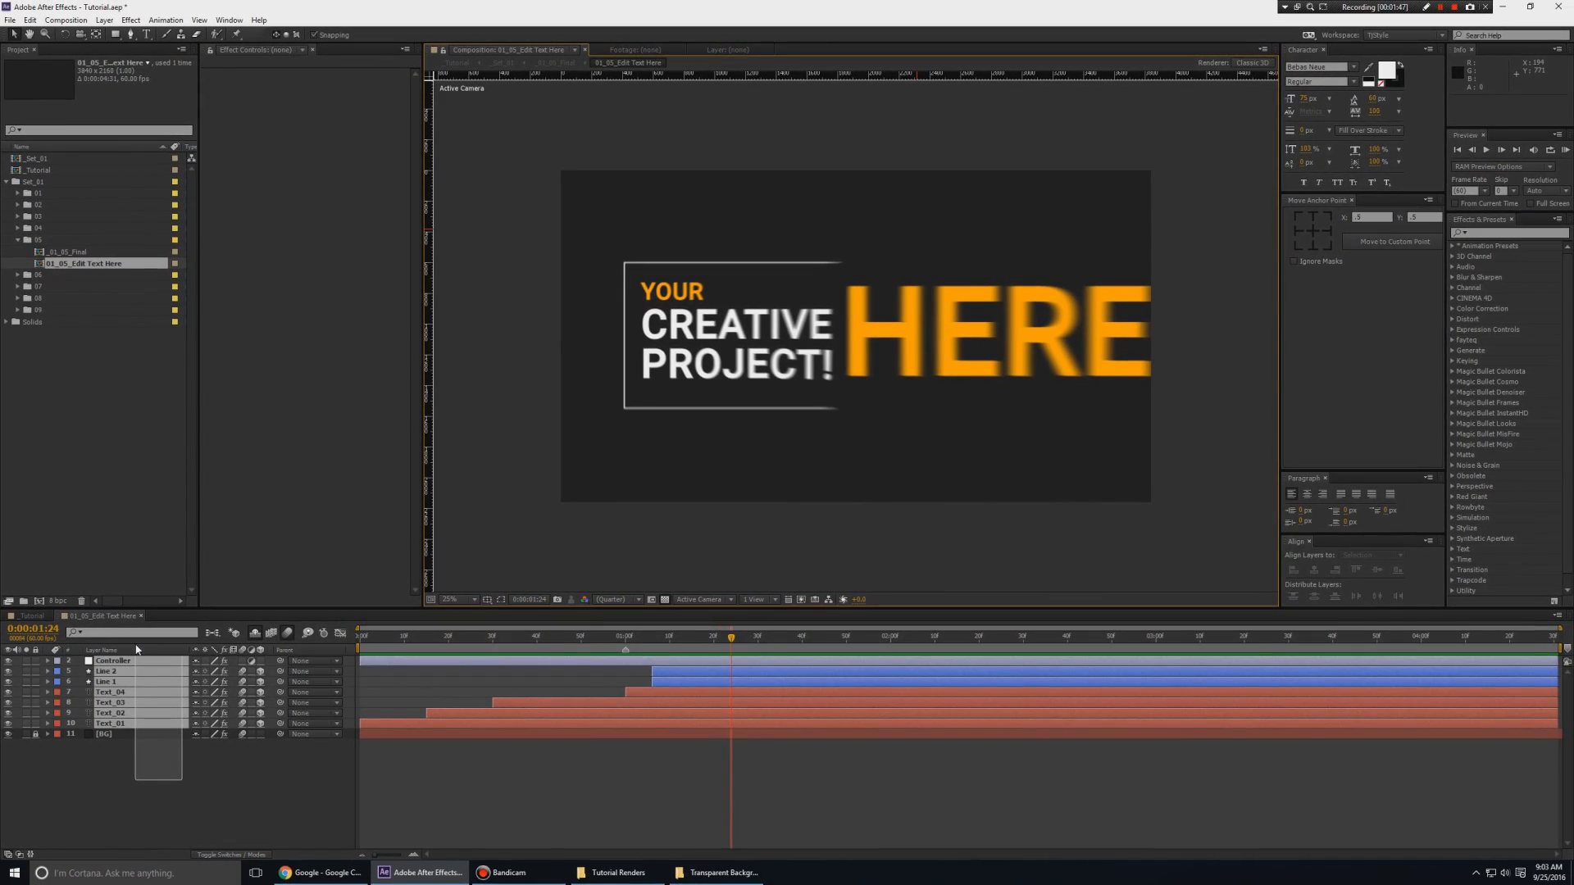
pyautogui.moveTo(136, 648); pyautogui.dragTo(138, 766)
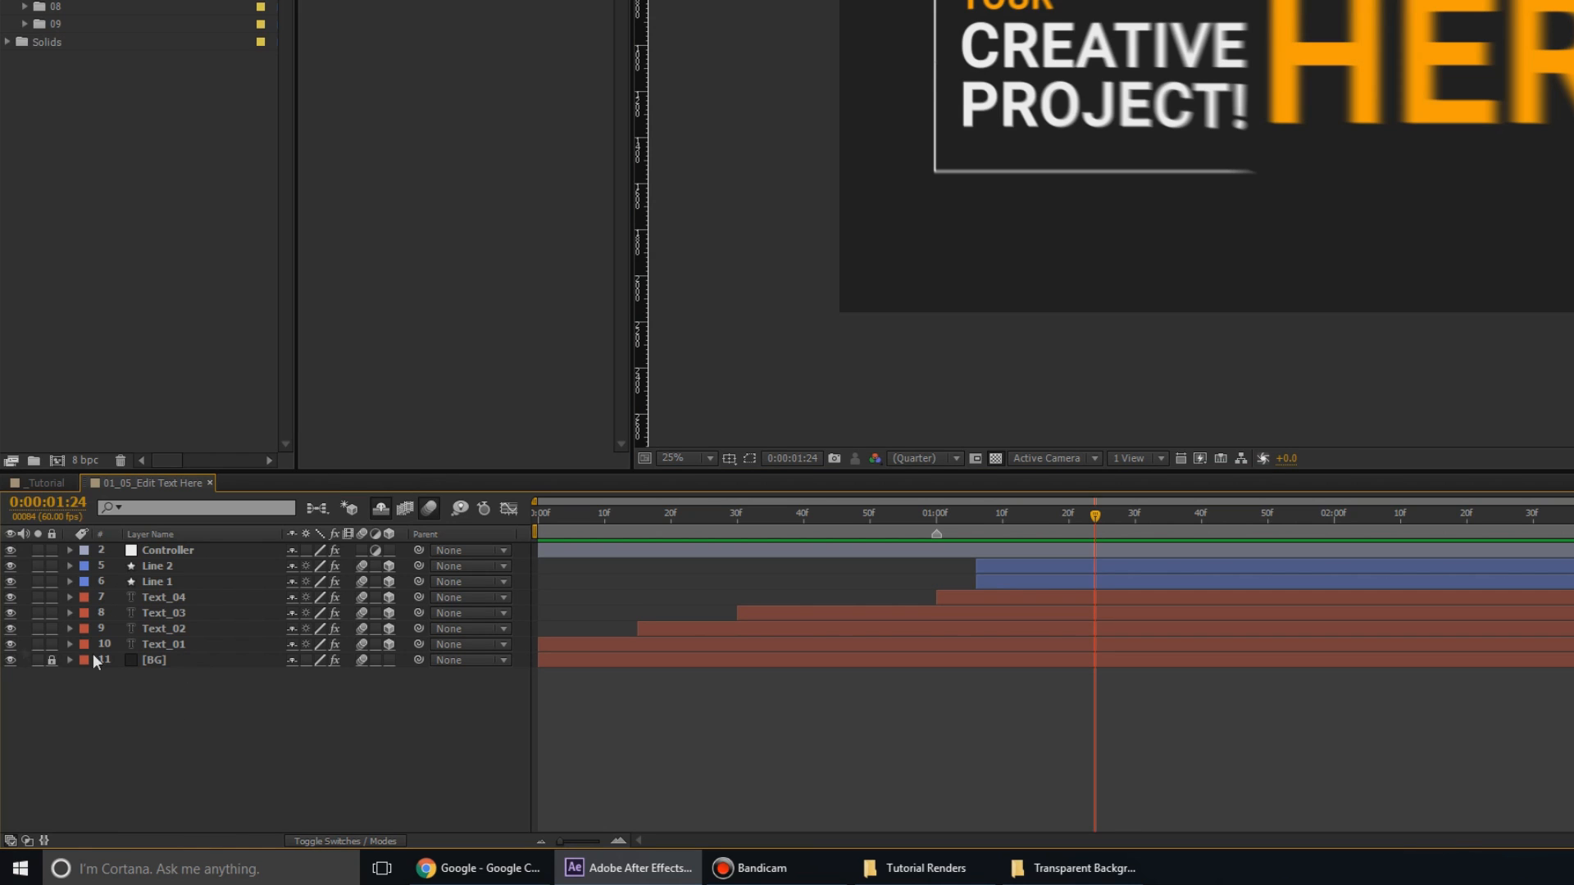
pyautogui.click(10, 660)
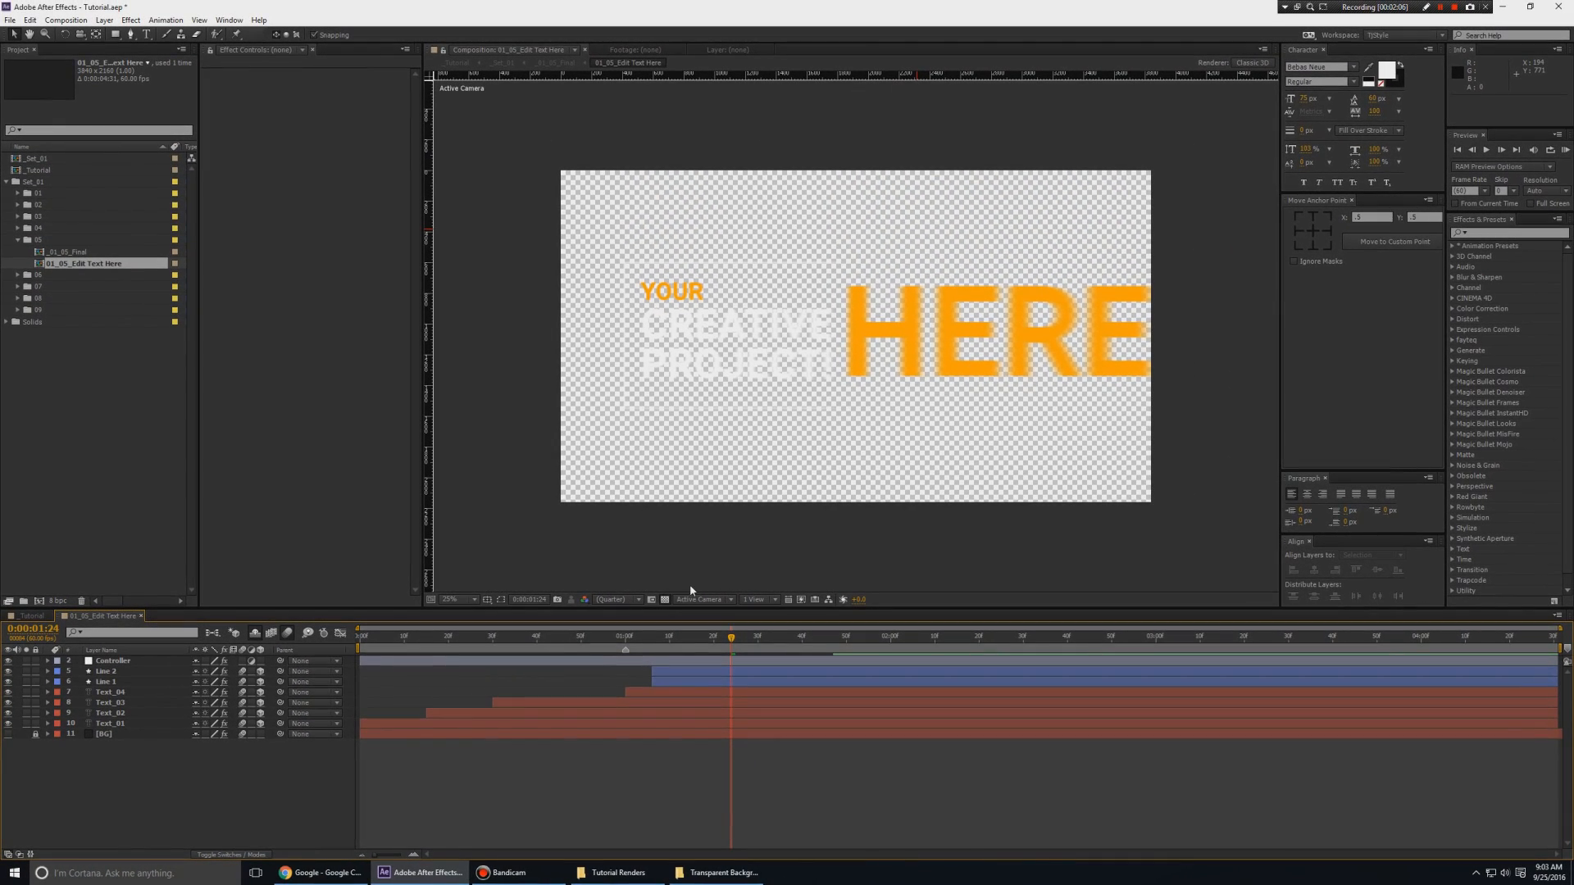
# Compare the title with the transparency grid off and on, scrubbing the timeline to 0:00:03:00.
pyautogui.click(662, 600)
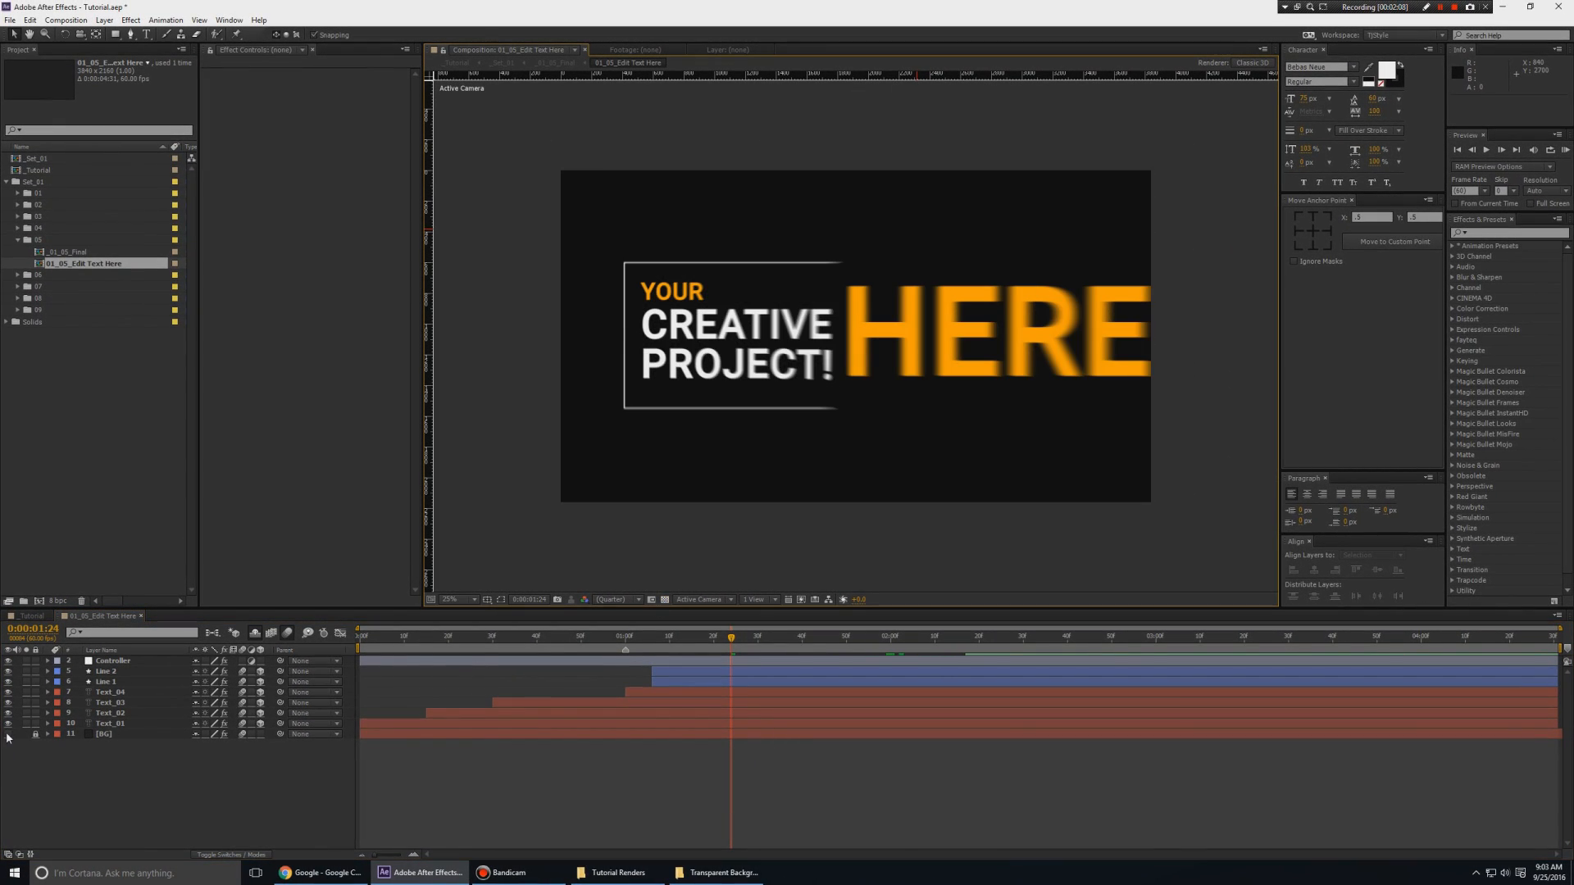
pyautogui.click(664, 600)
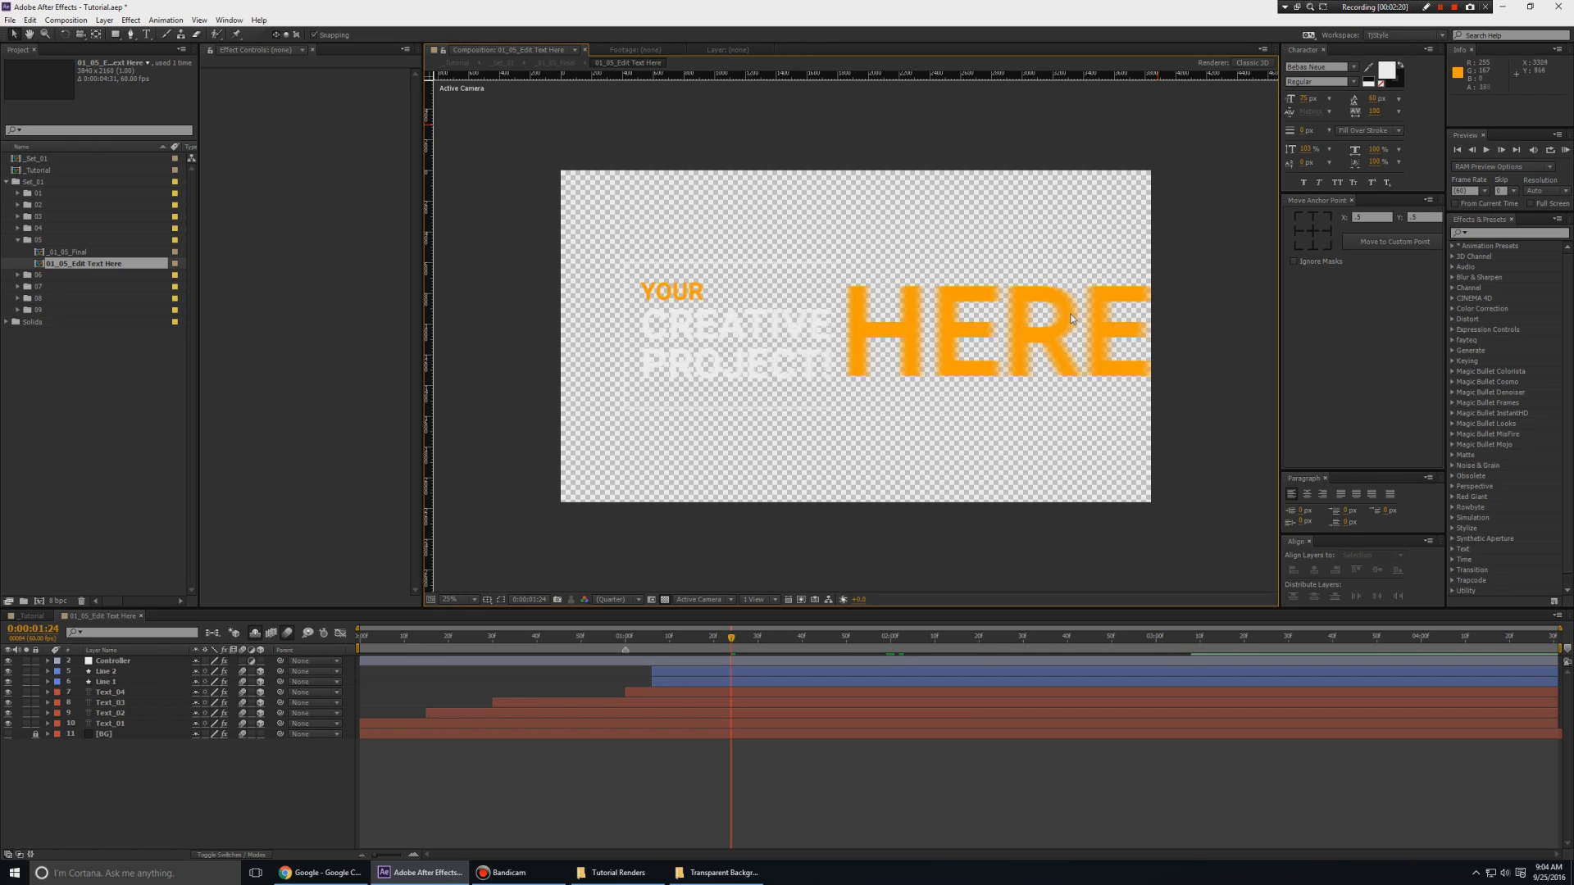
pyautogui.press('End')
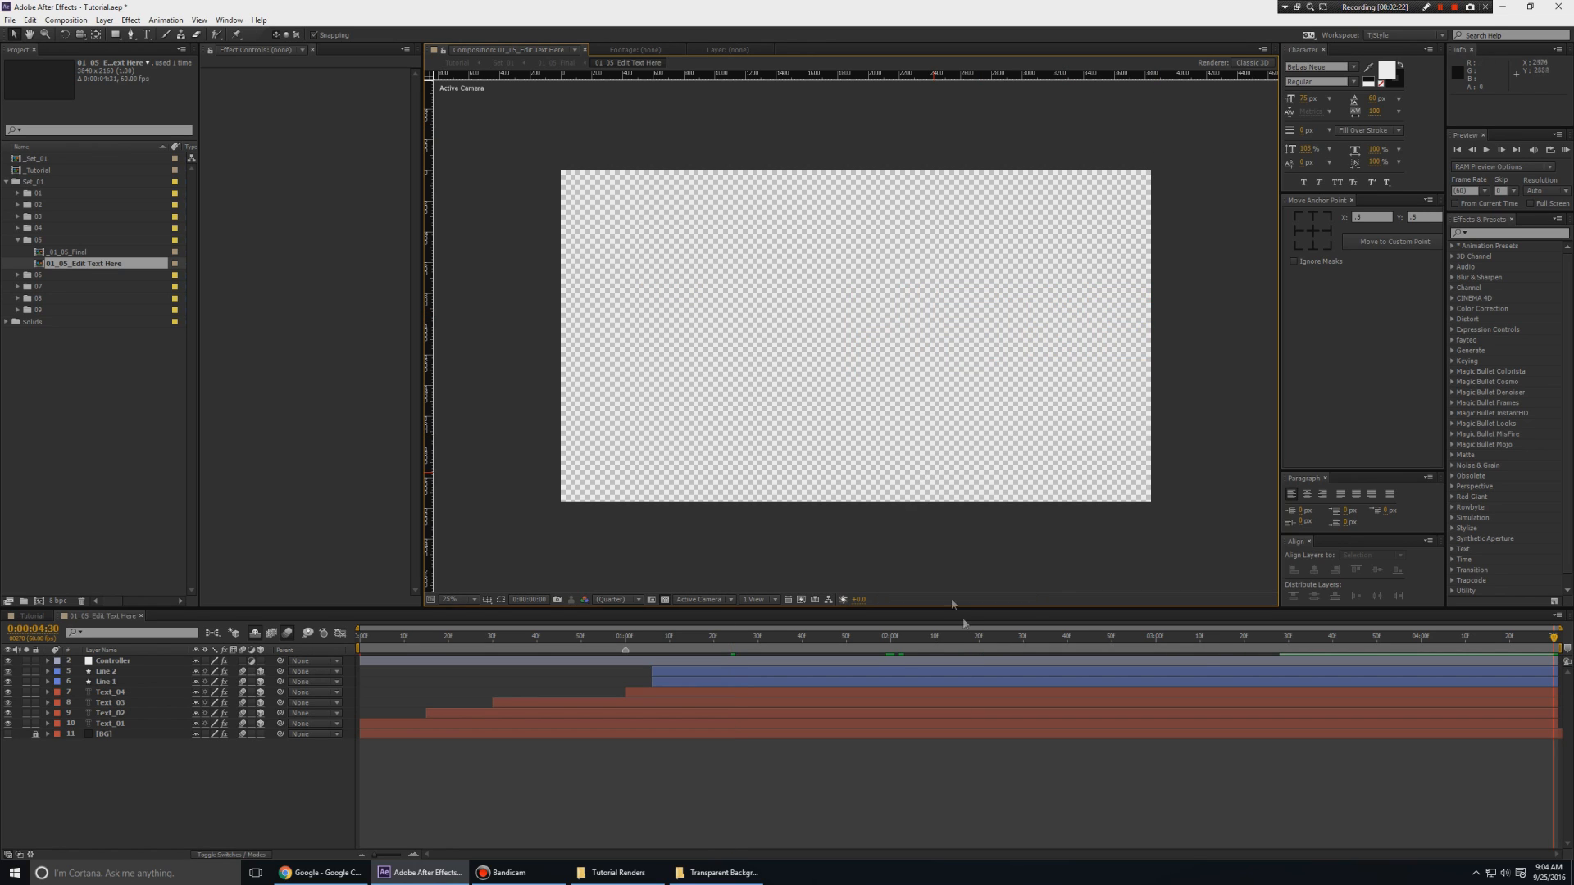
pyautogui.moveTo(1047, 649); pyautogui.dragTo(1156, 649)
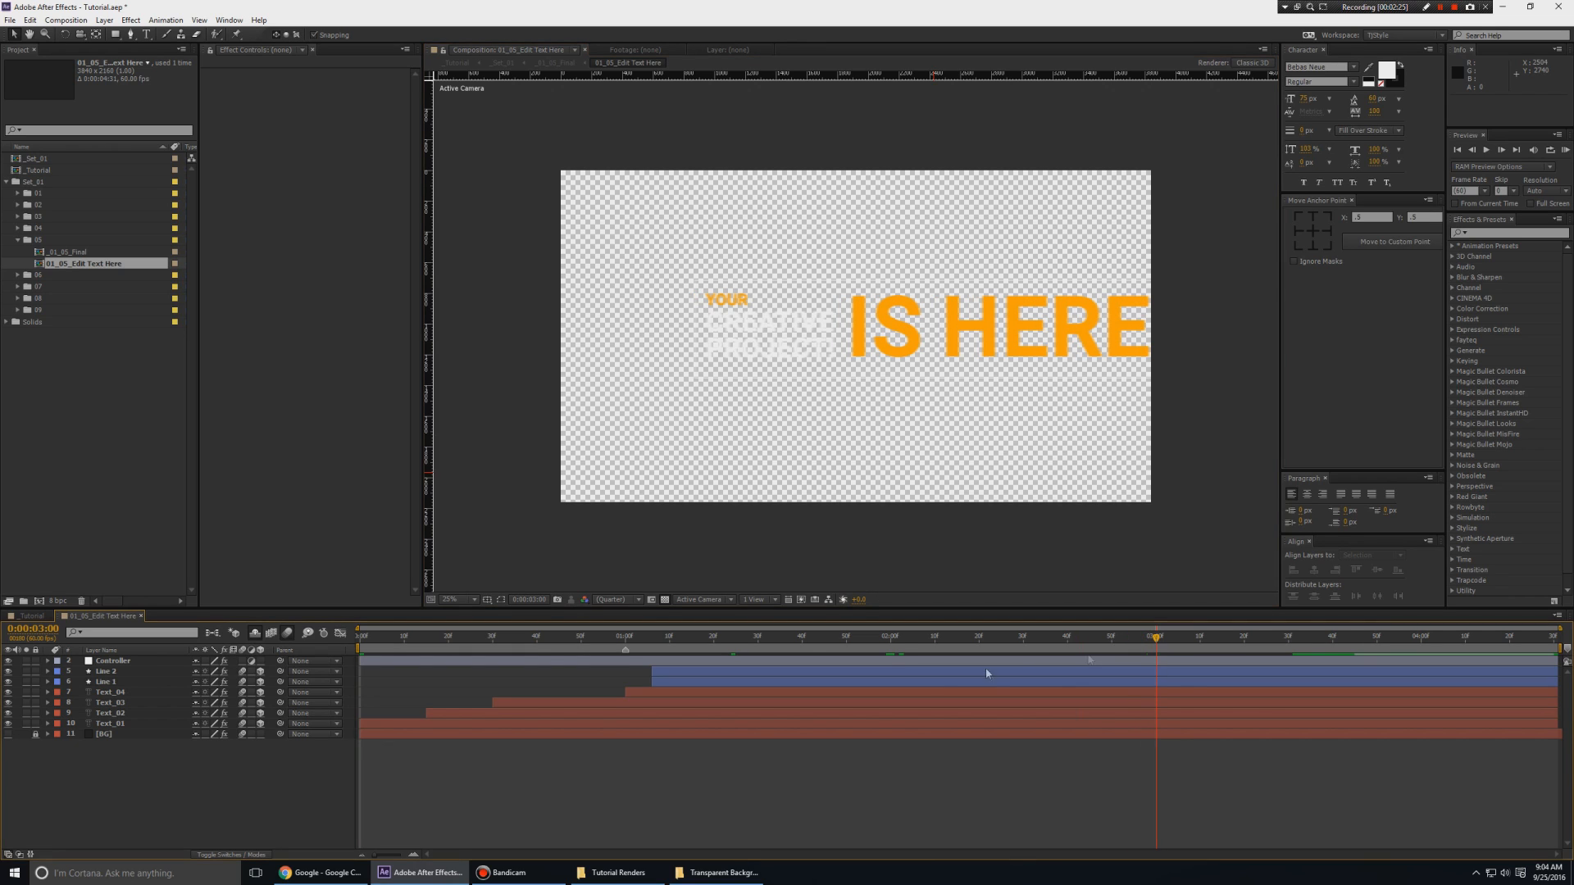
pyautogui.click(666, 599)
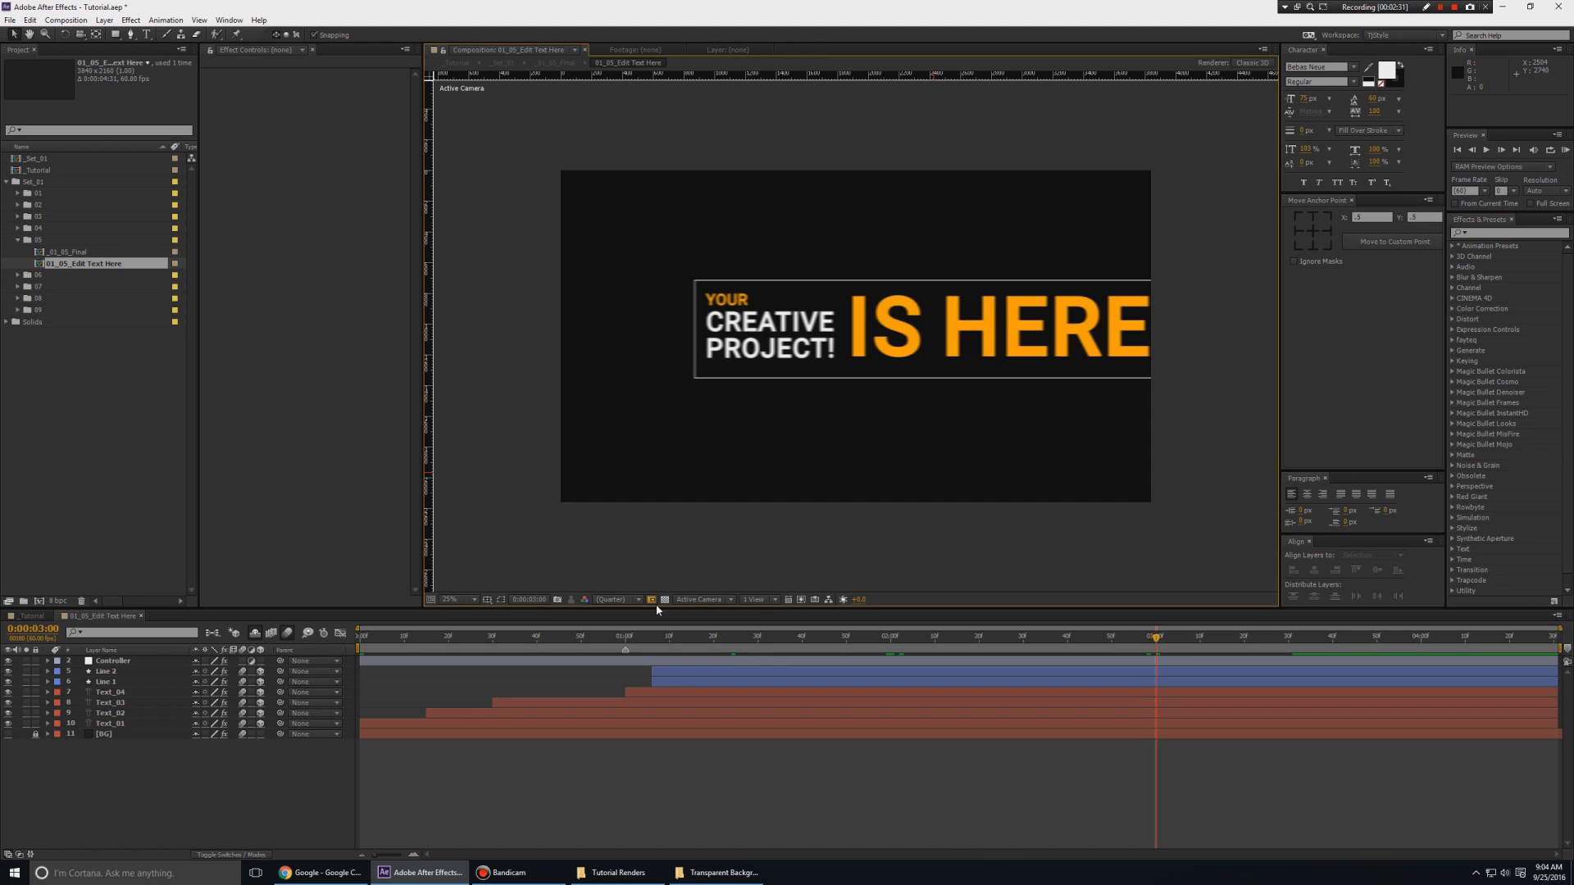
pyautogui.click(666, 599)
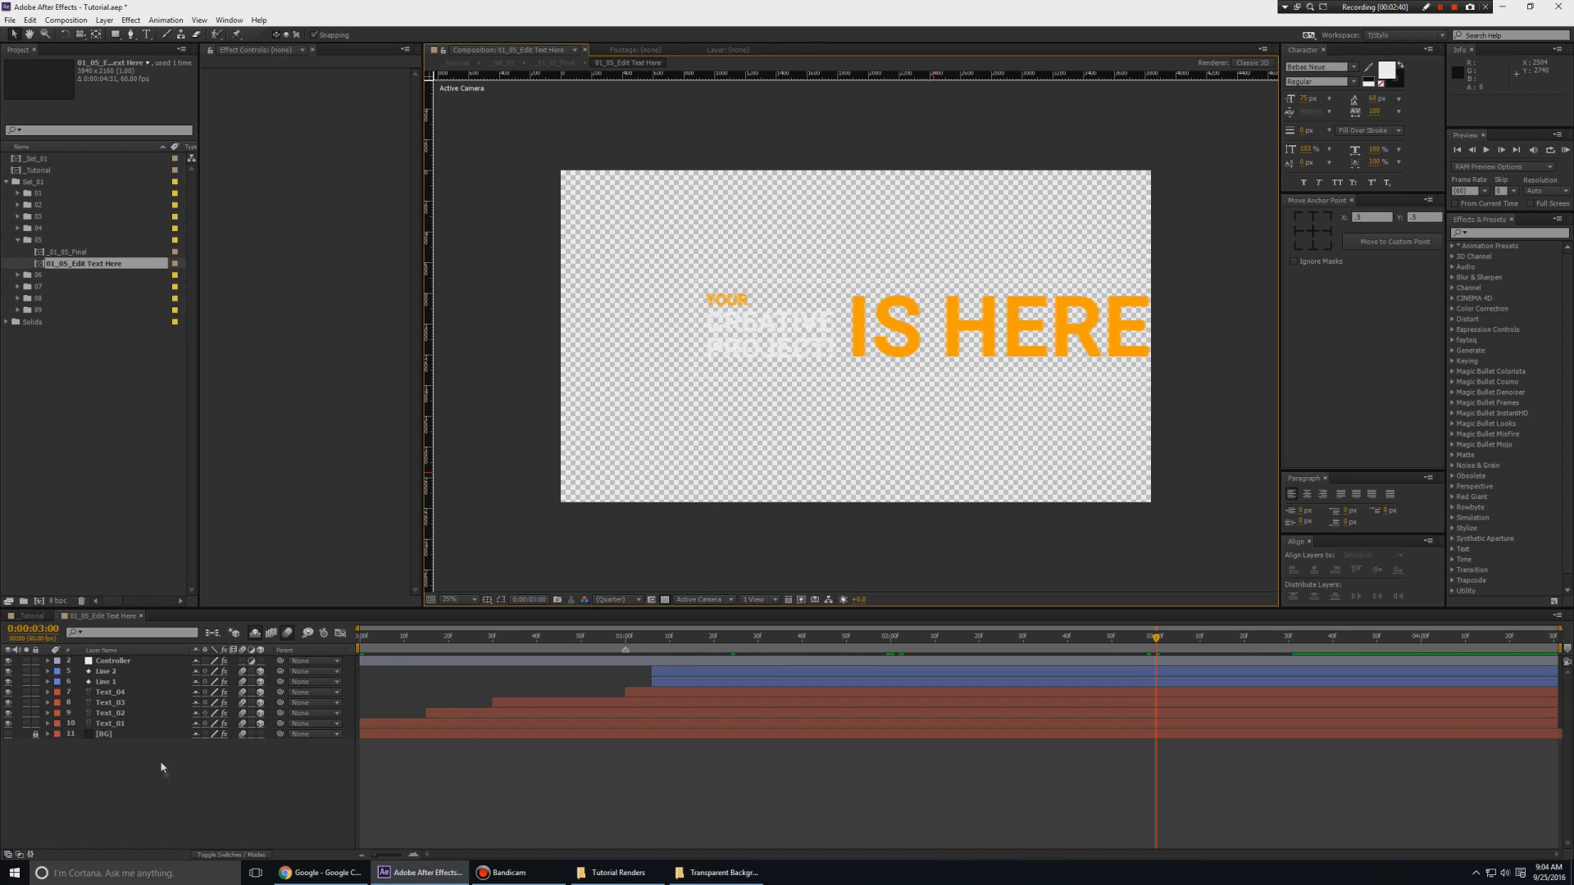
# Add the 01_05_Edit Text Here composition to the render queue and delete the duplicate first entry.
pyautogui.click(96, 619)
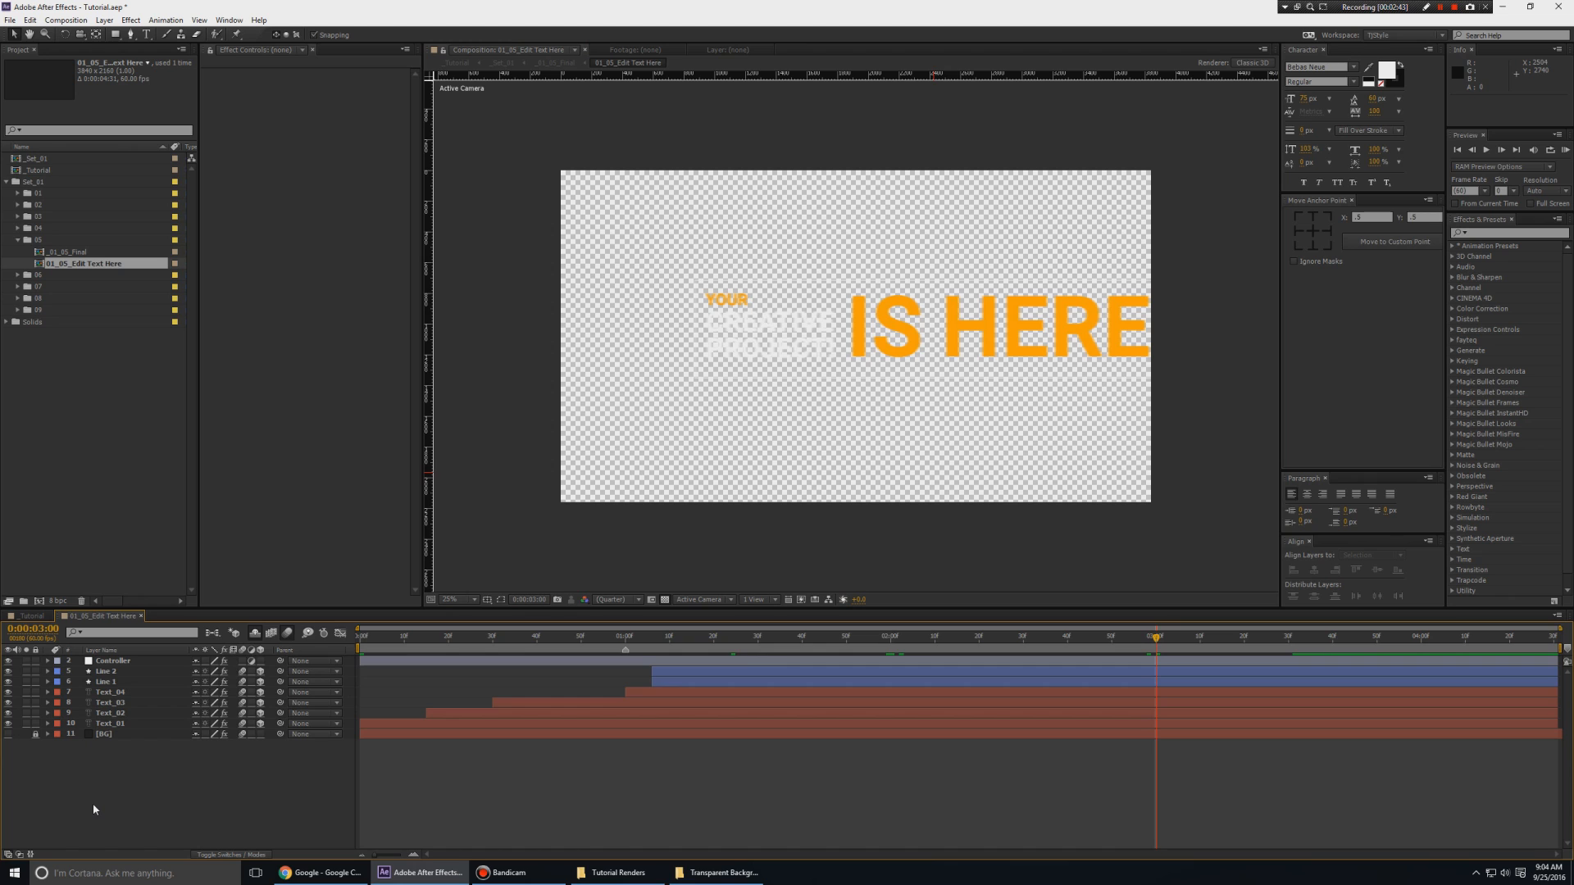
pyautogui.hotkey('ctrl', 'm')
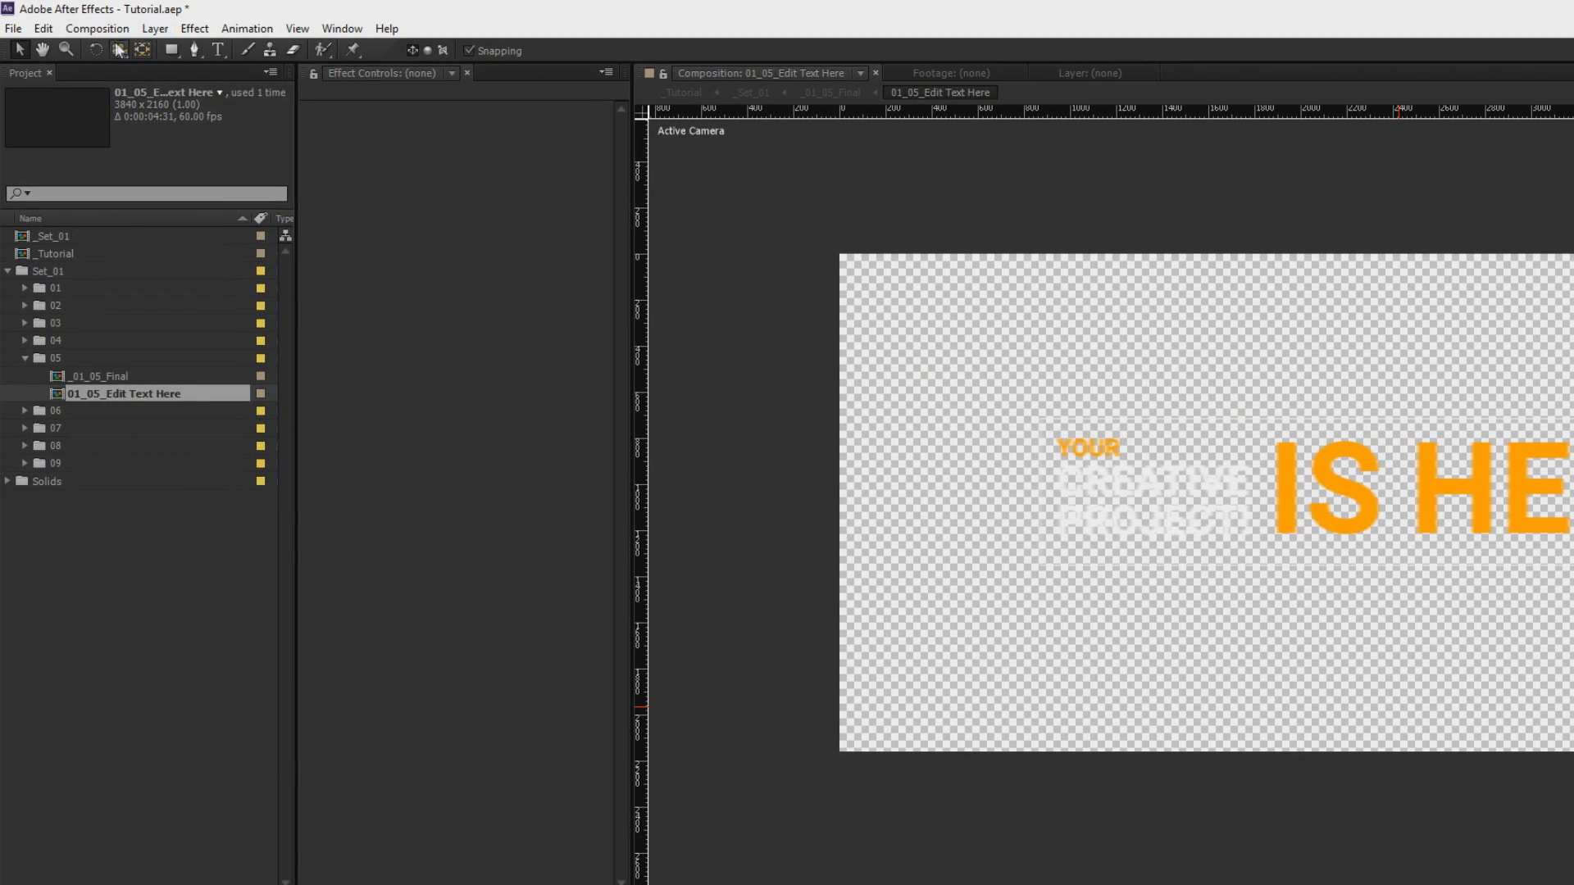
pyautogui.click(98, 27)
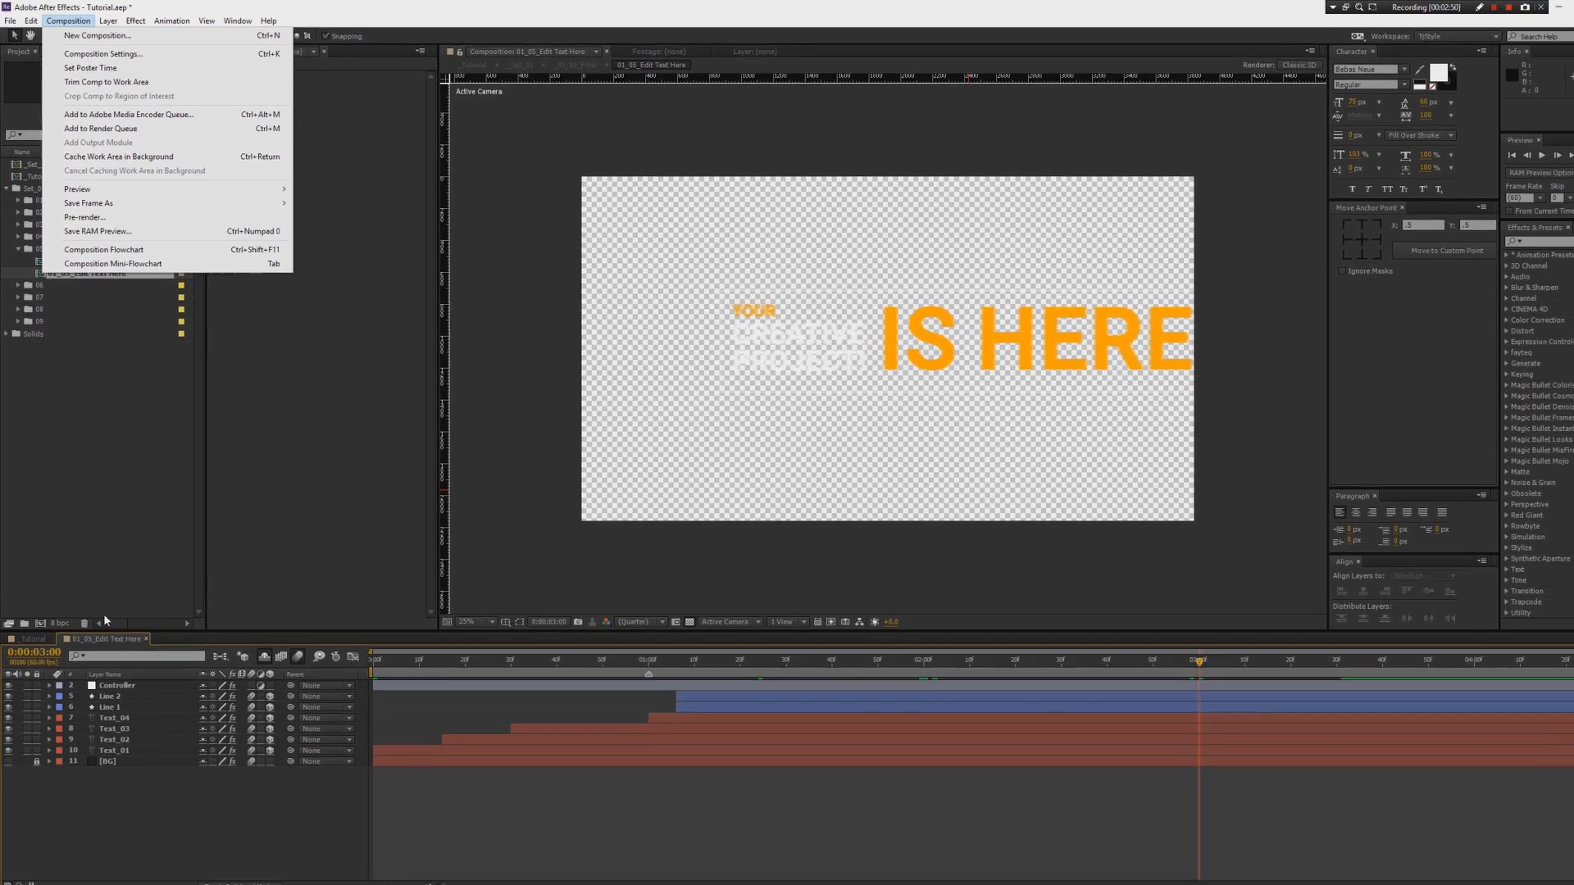
pyautogui.click(110, 620)
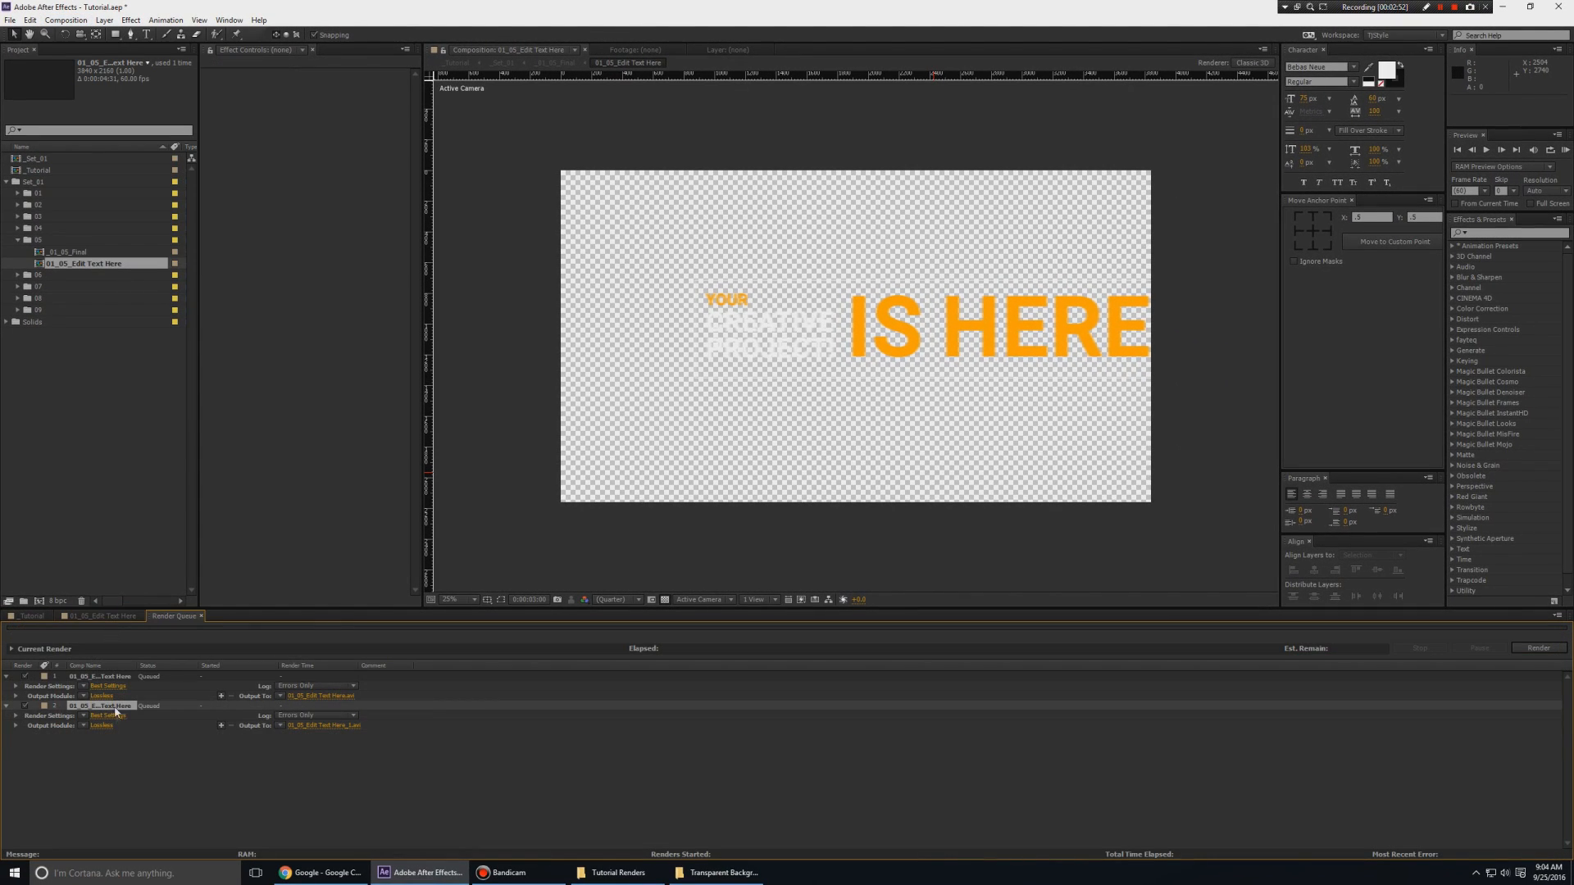
pyautogui.click(120, 679)
pyautogui.press('Delete')
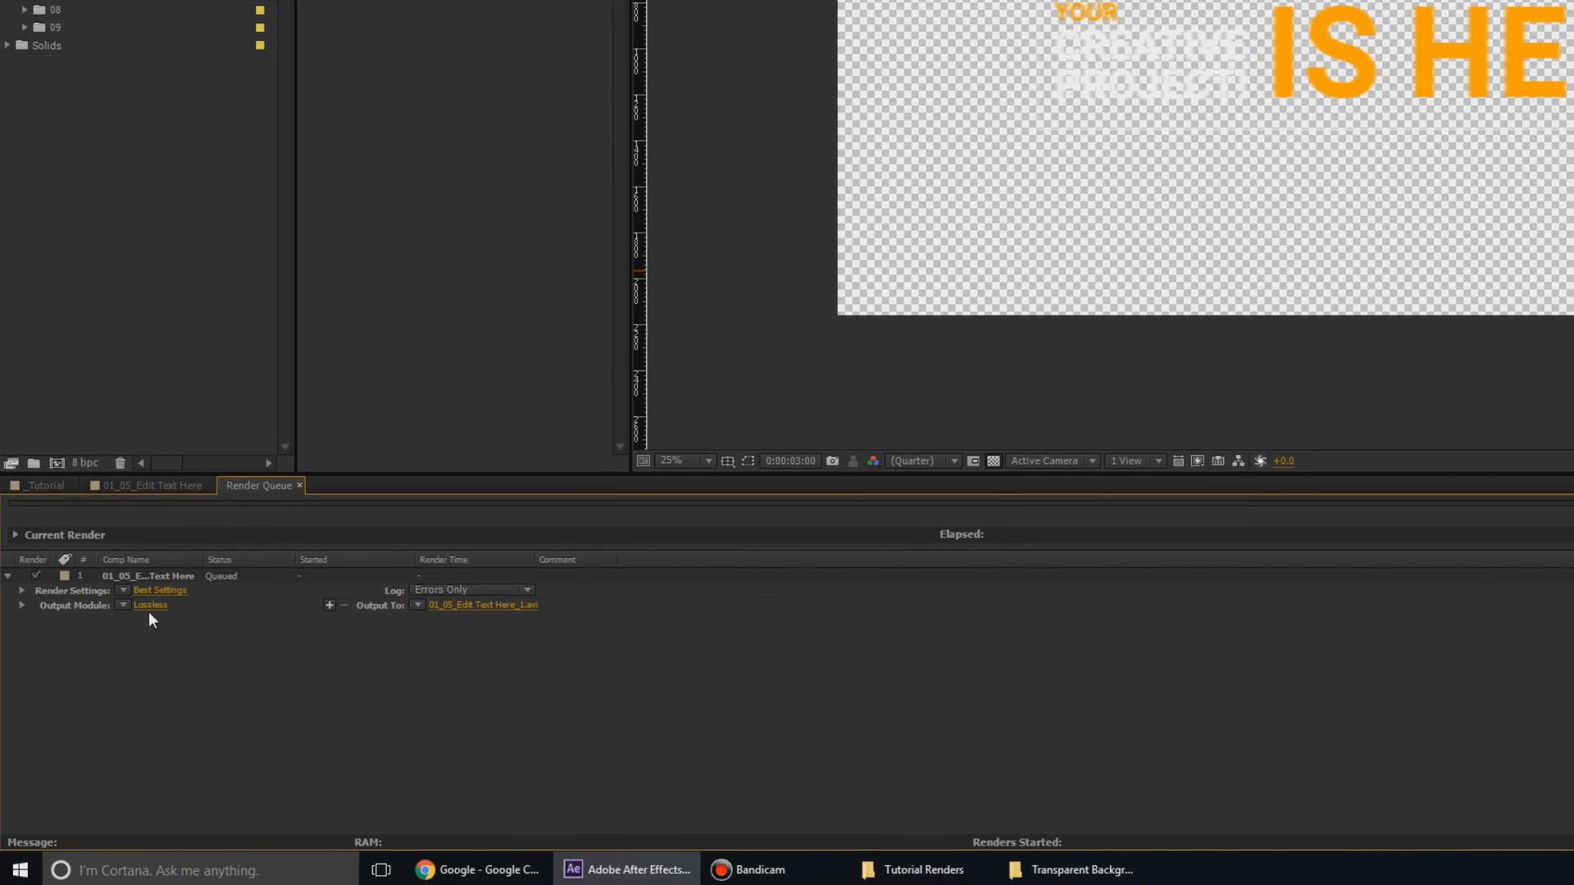
# Set the queued composition's output module format to QuickTime.
pyautogui.click(107, 697)
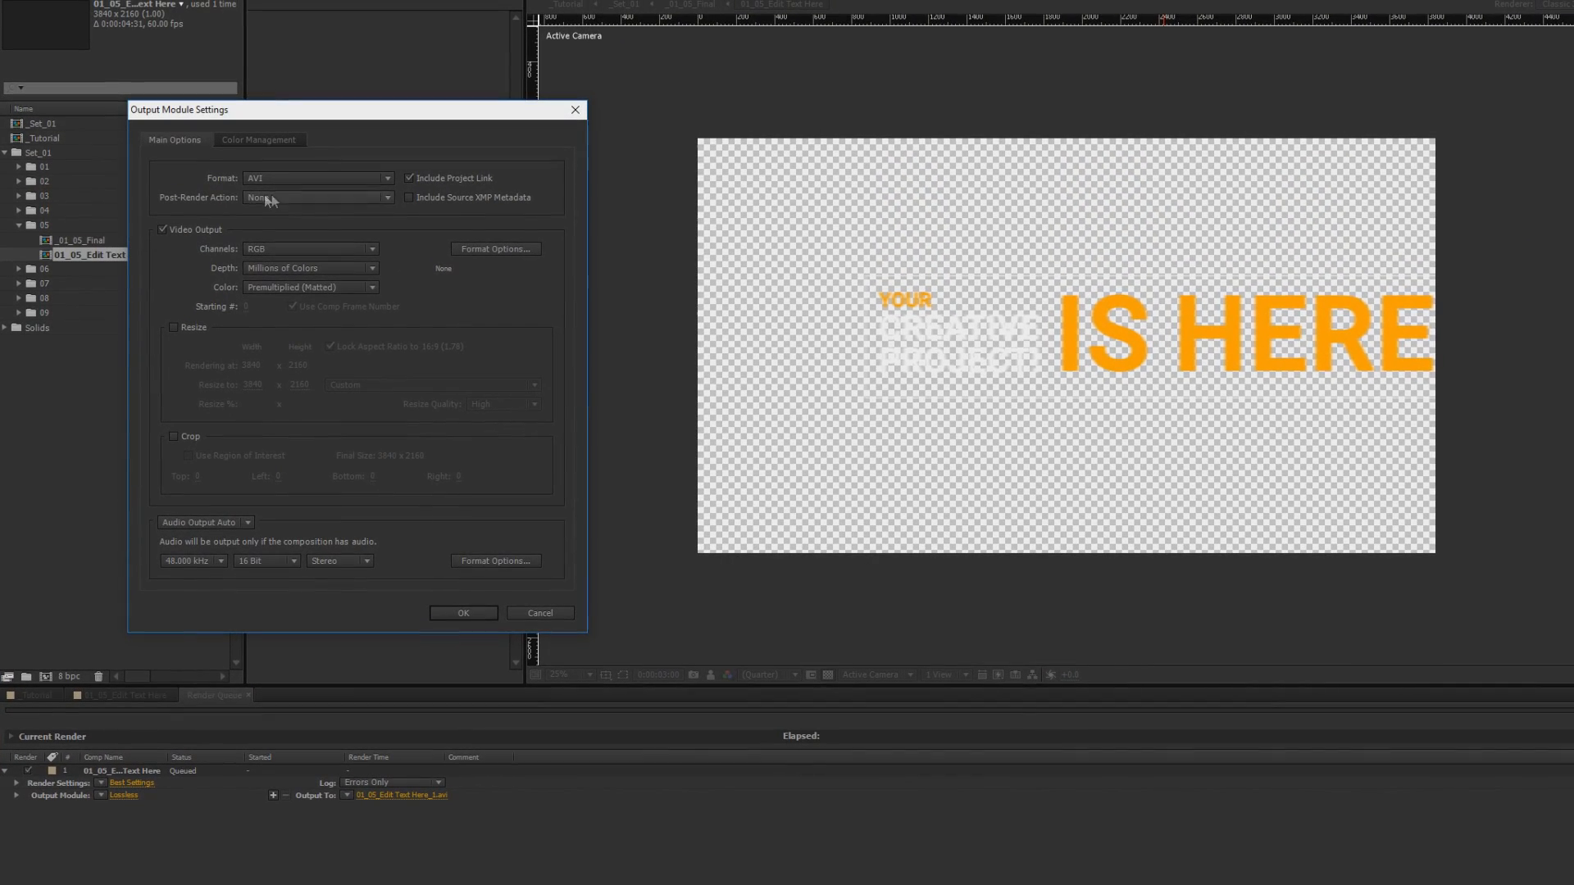
pyautogui.click(310, 178)
pyautogui.click(291, 500)
pyautogui.moveTo(471, 115); pyautogui.dragTo(971, 87)
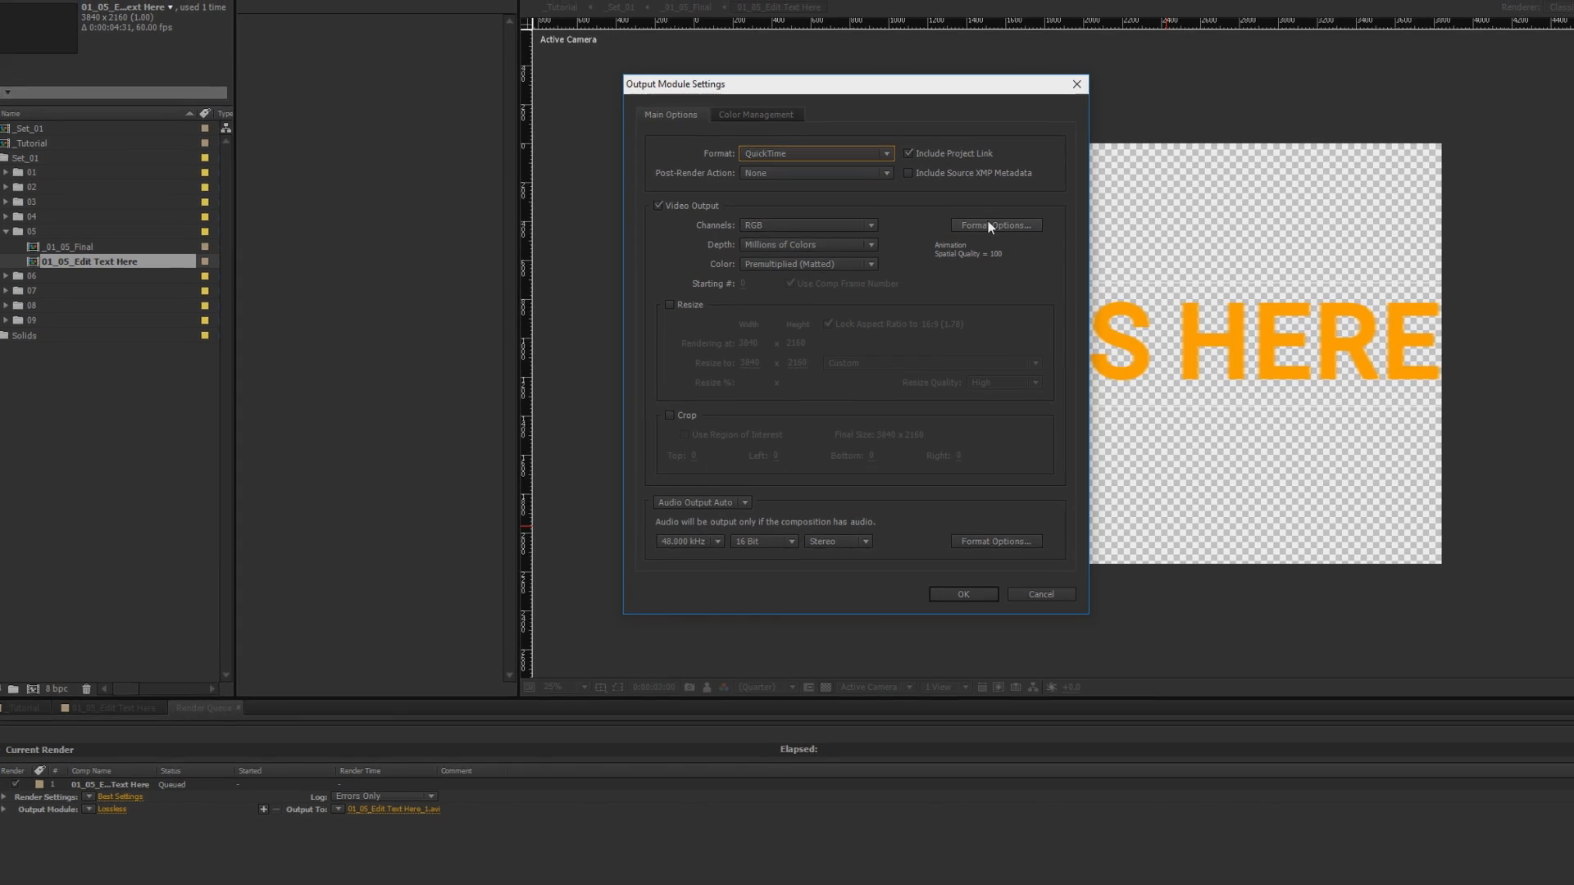
# Set the video codec in the QuickTime format options to Animation and accept the options.
pyautogui.click(990, 218)
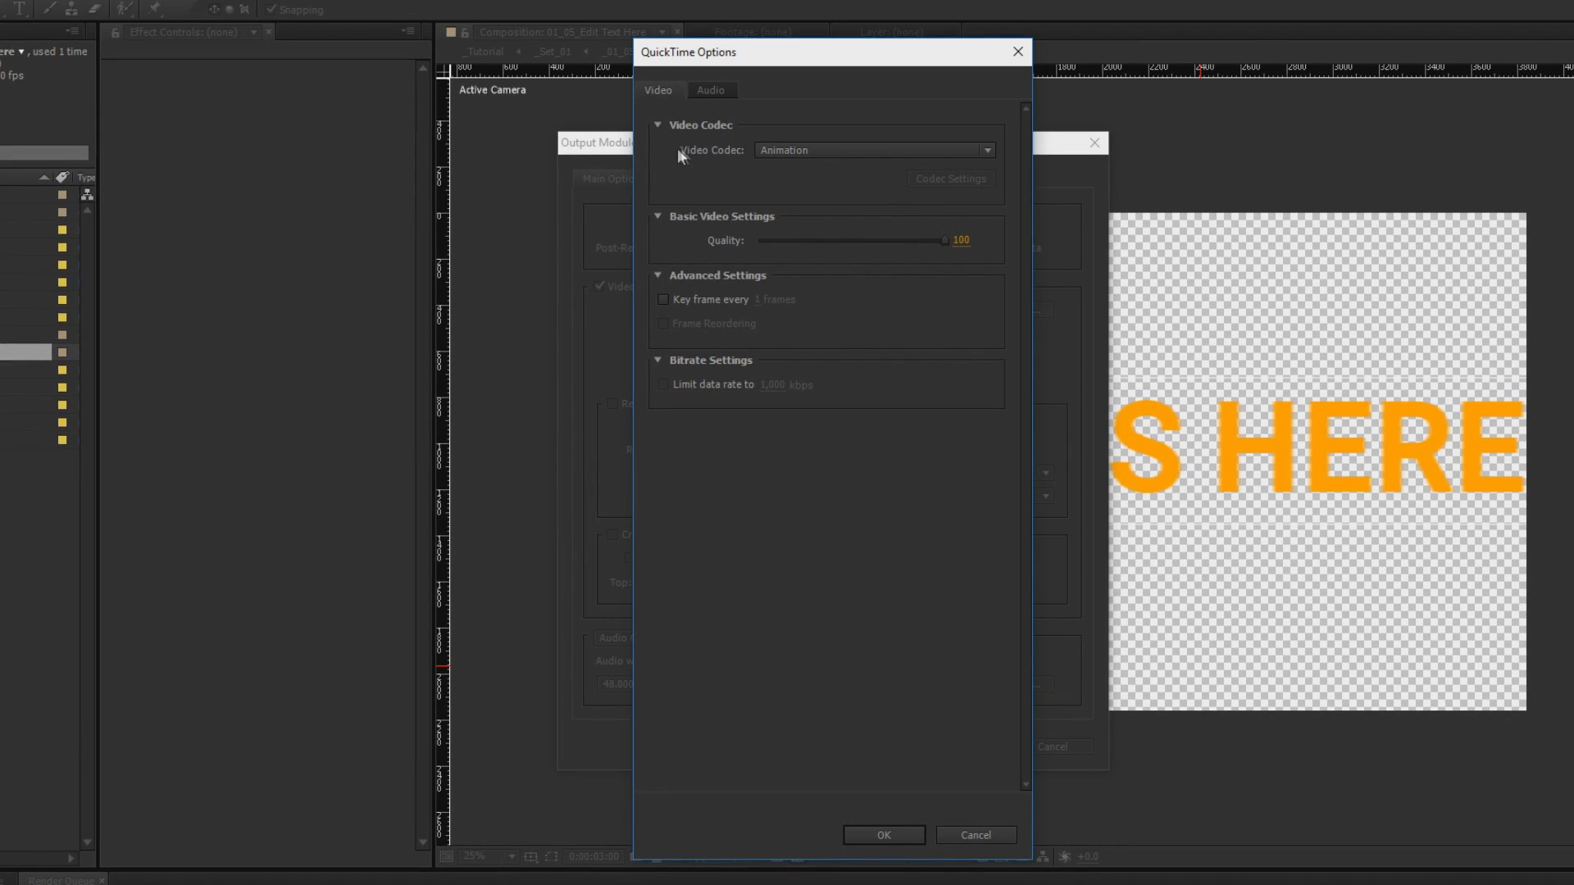
pyautogui.click(778, 151)
pyautogui.click(813, 541)
pyautogui.click(792, 153)
pyautogui.click(800, 170)
pyautogui.click(879, 836)
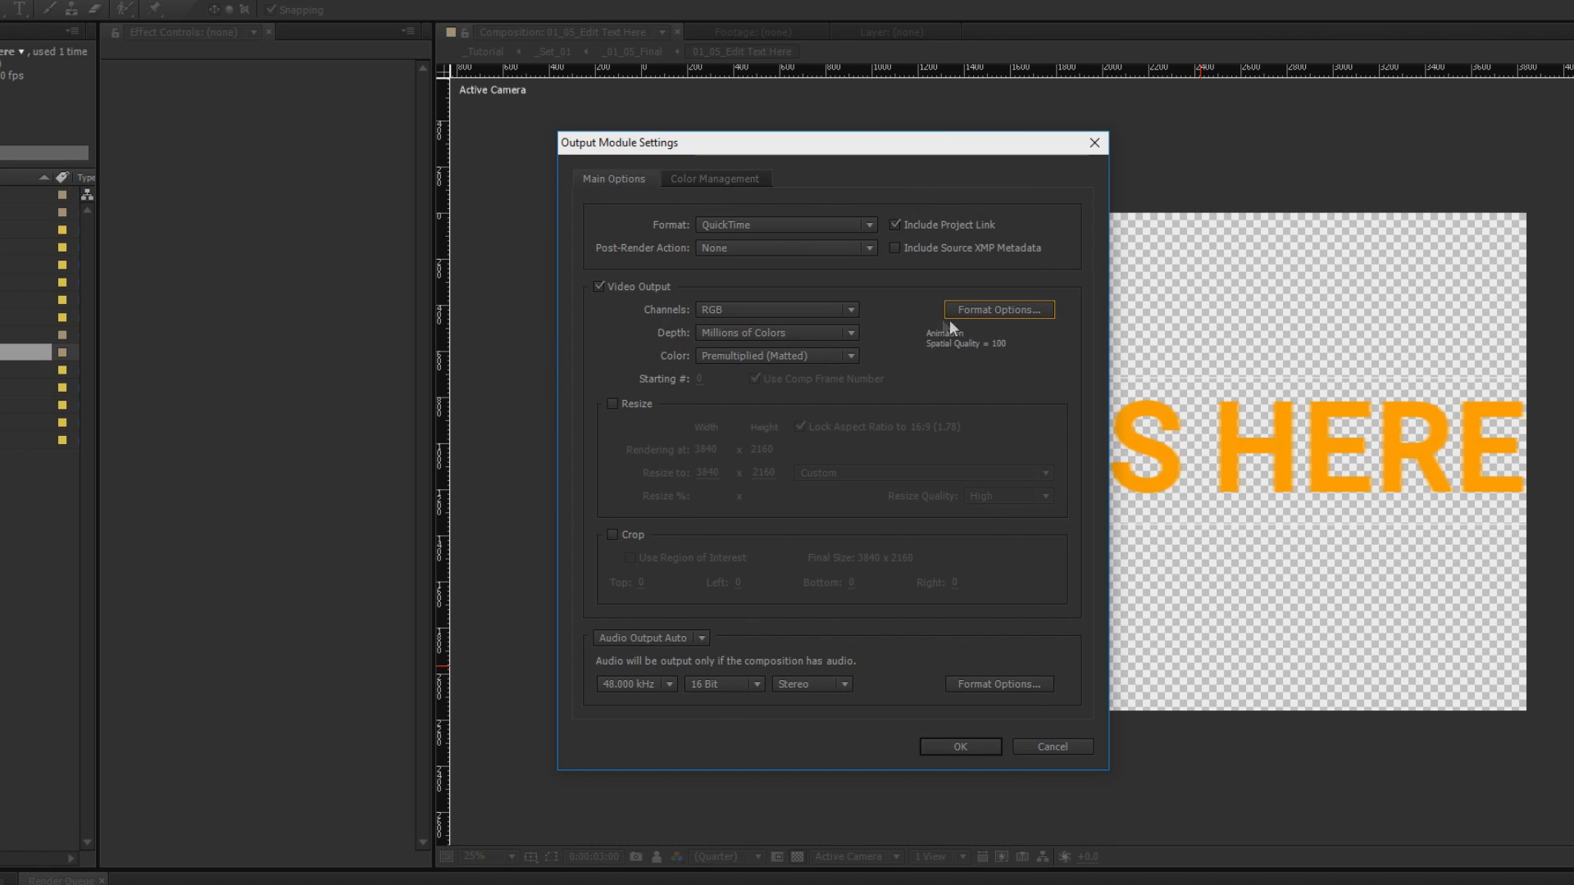
# Set the video output channels to RGB + Alpha and confirm the output module settings.
pyautogui.click(755, 312)
pyautogui.click(748, 374)
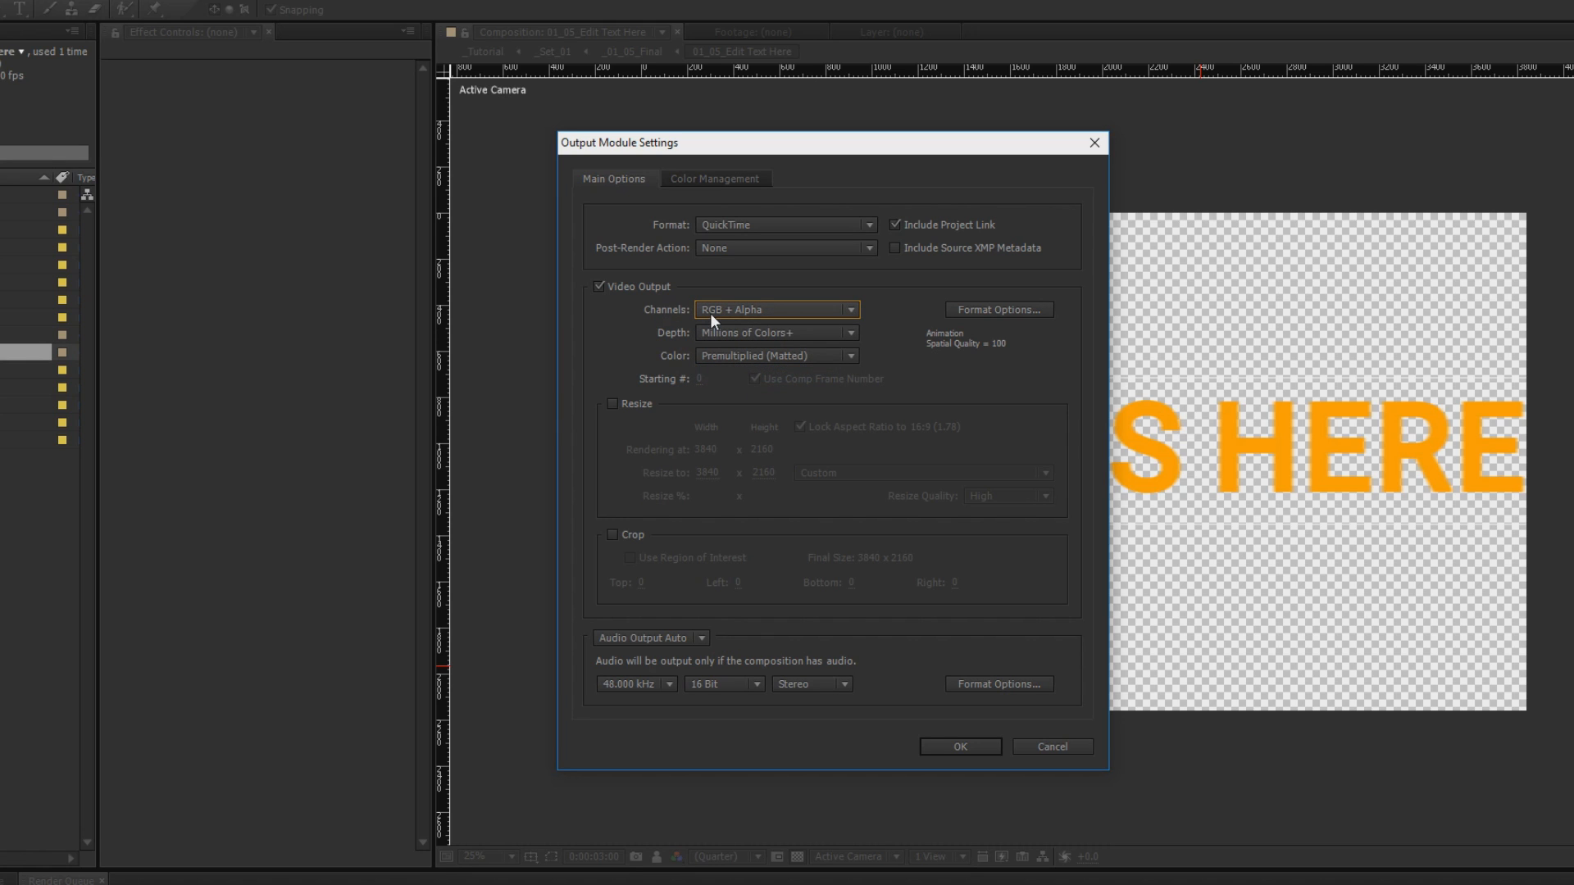
pyautogui.click(960, 746)
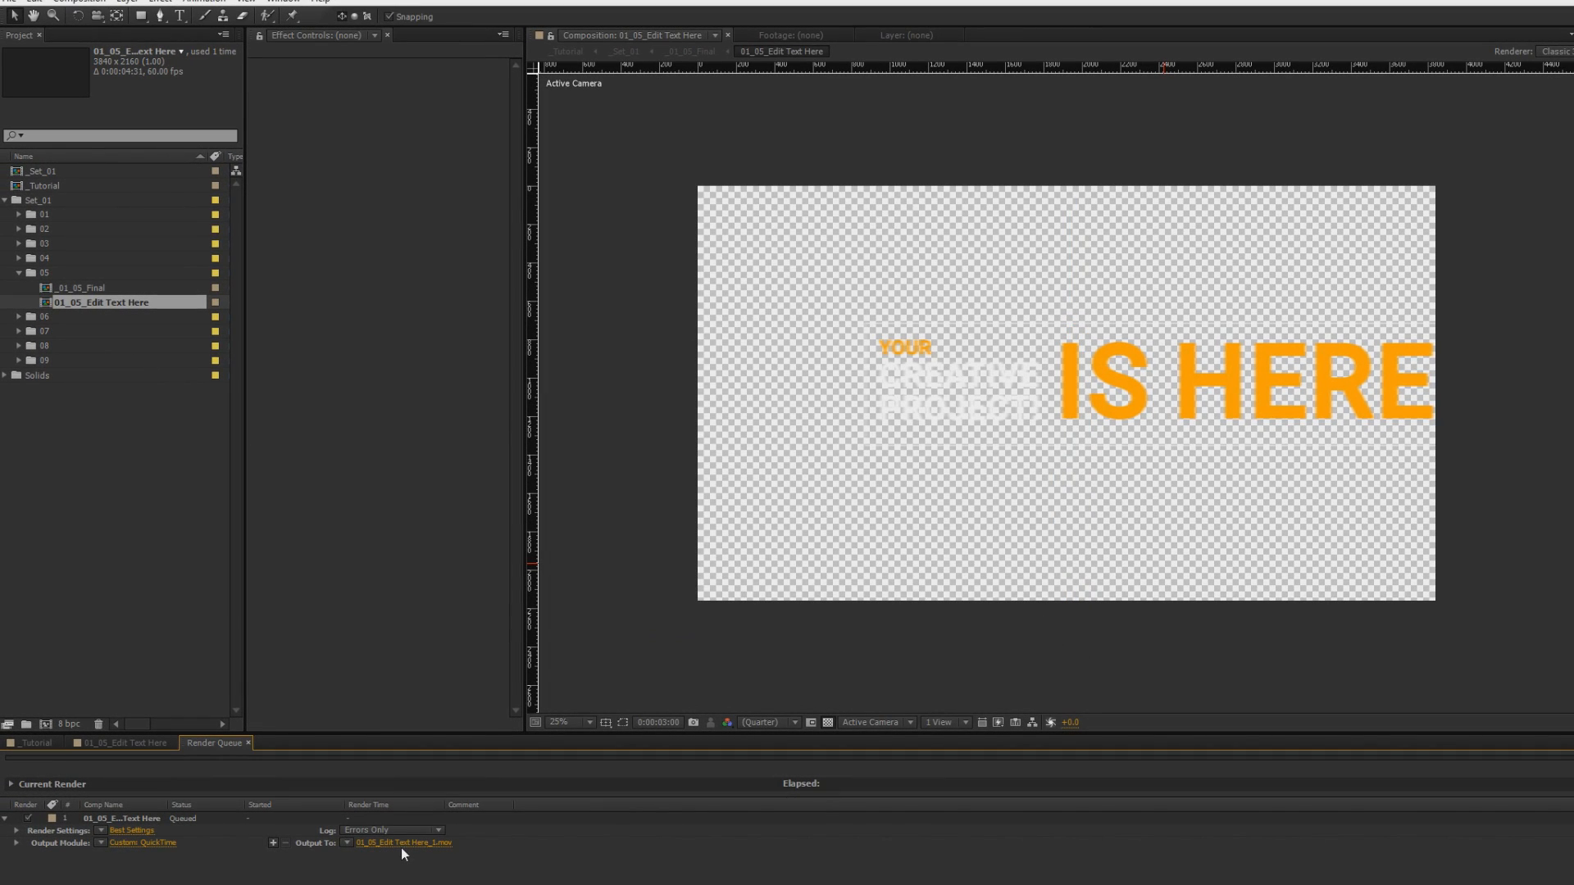
# Check the queued render's output destination and the existing movies in the Tutorial Renders folder.
pyautogui.click(402, 843)
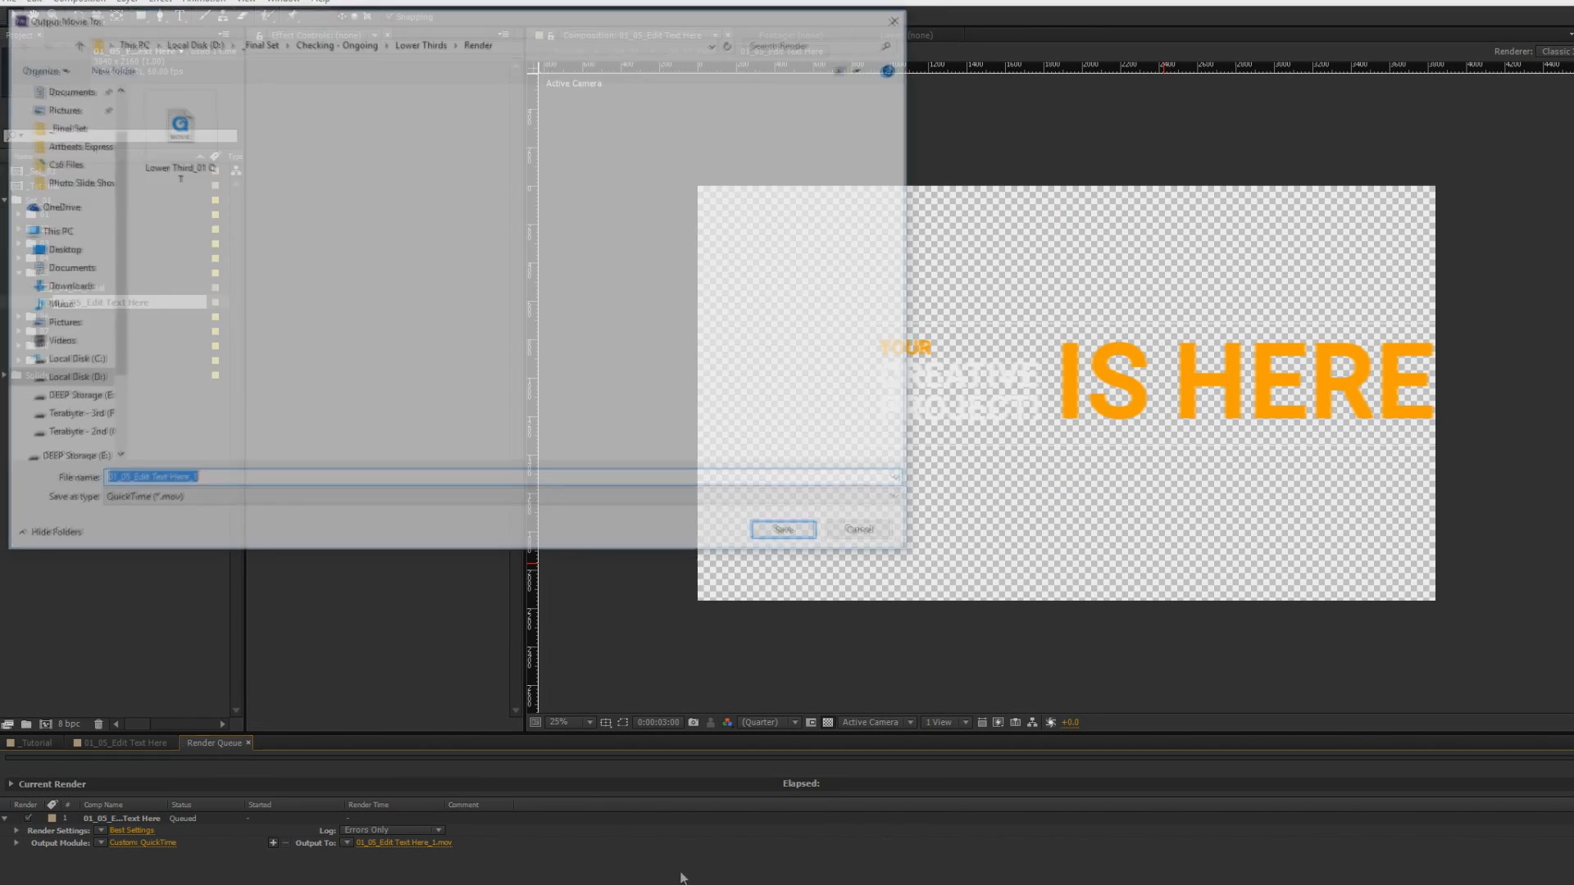
pyautogui.click(854, 539)
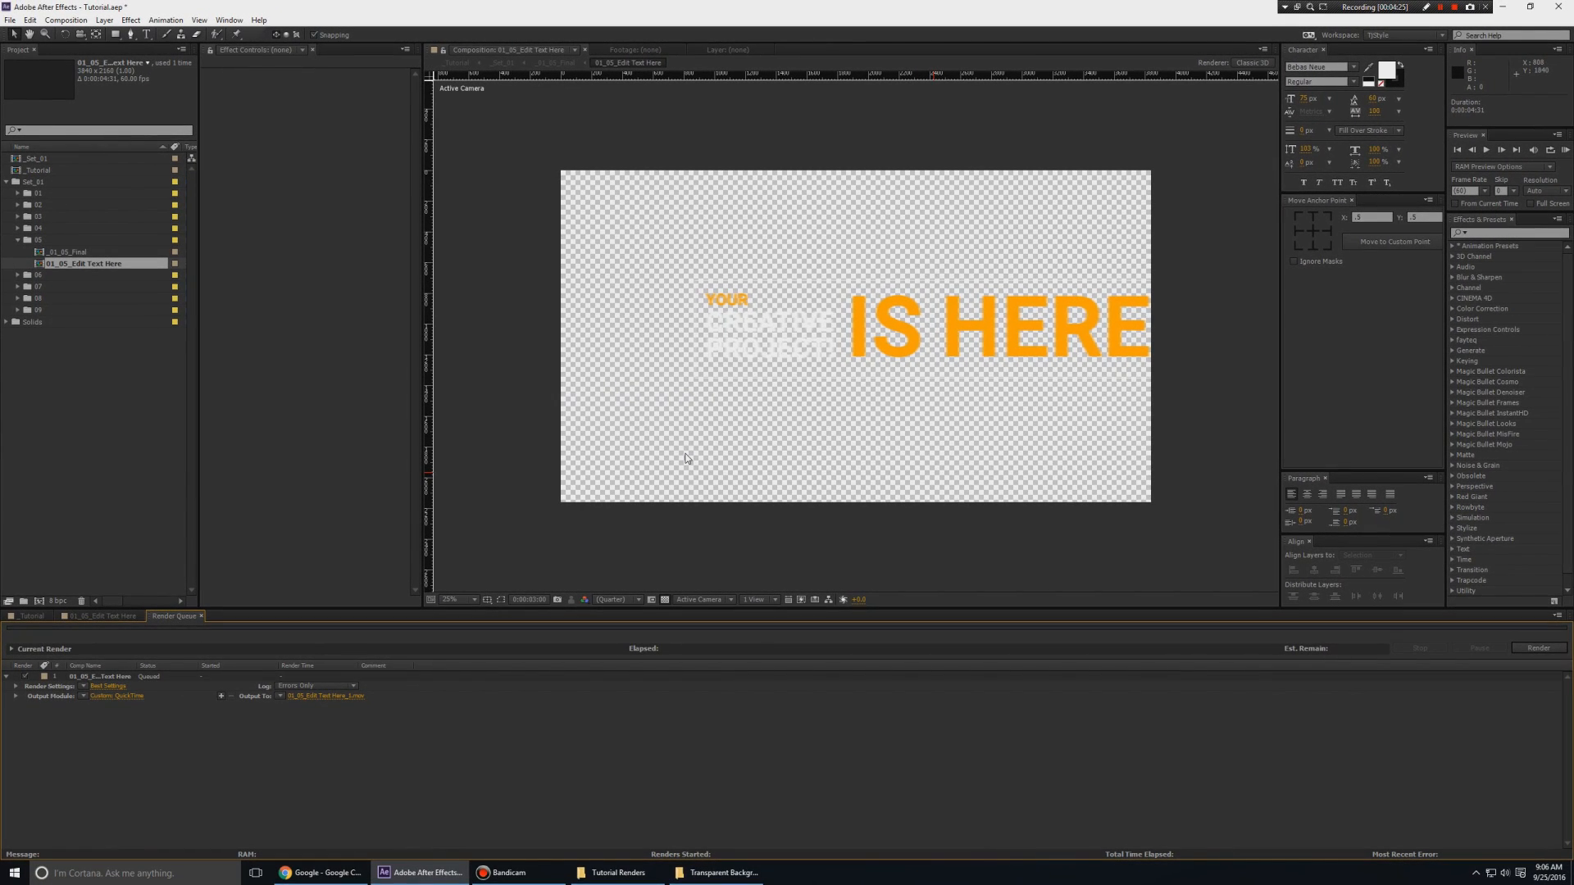
pyautogui.click(720, 872)
pyautogui.click(628, 875)
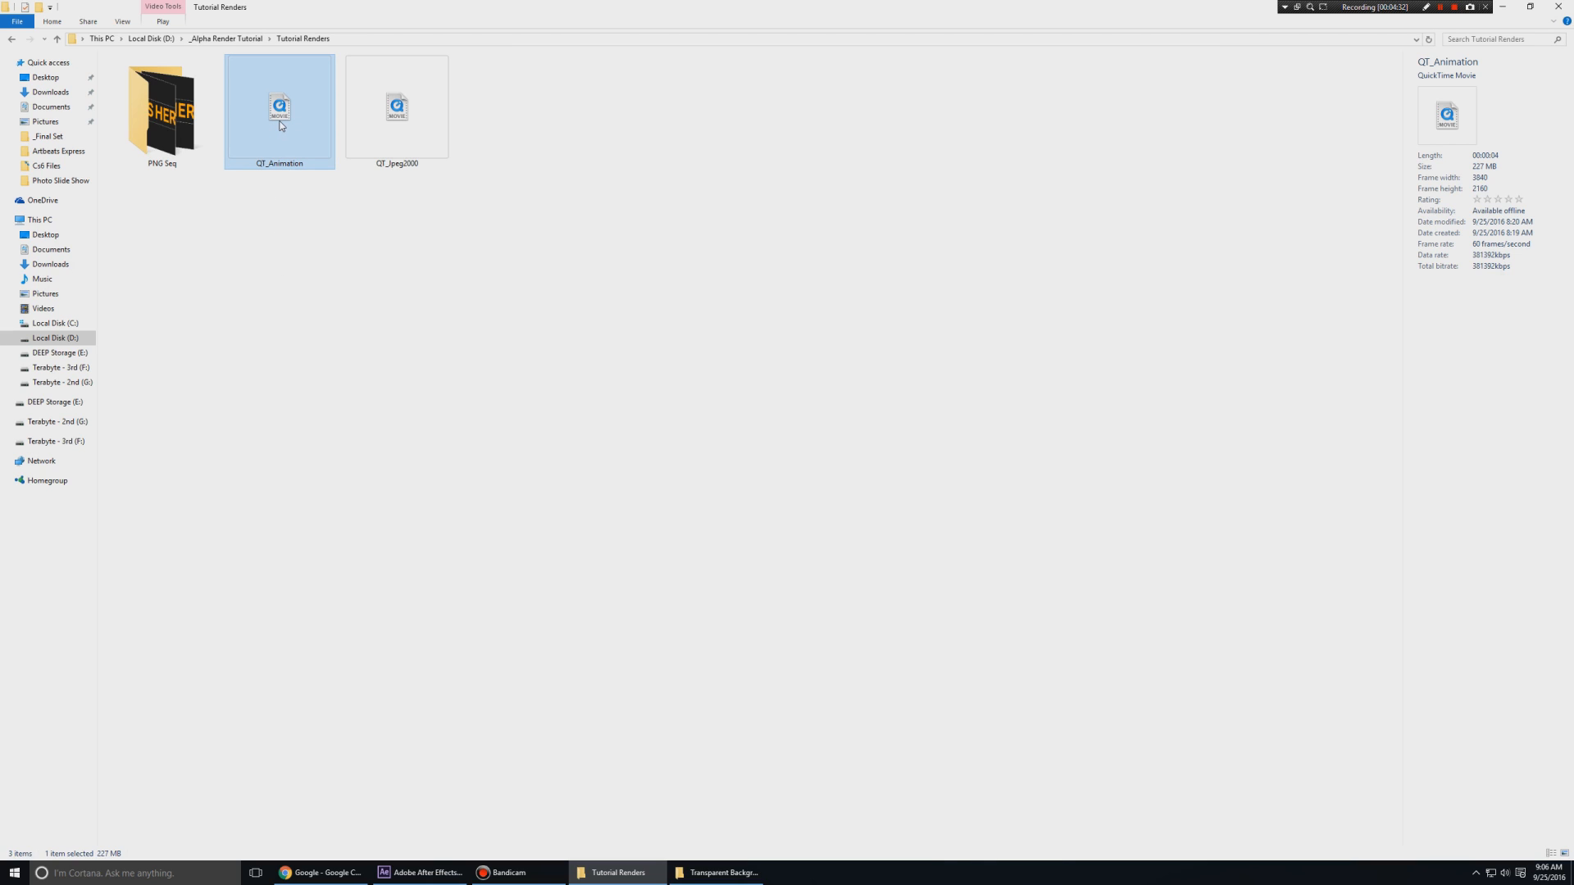
pyautogui.click(421, 872)
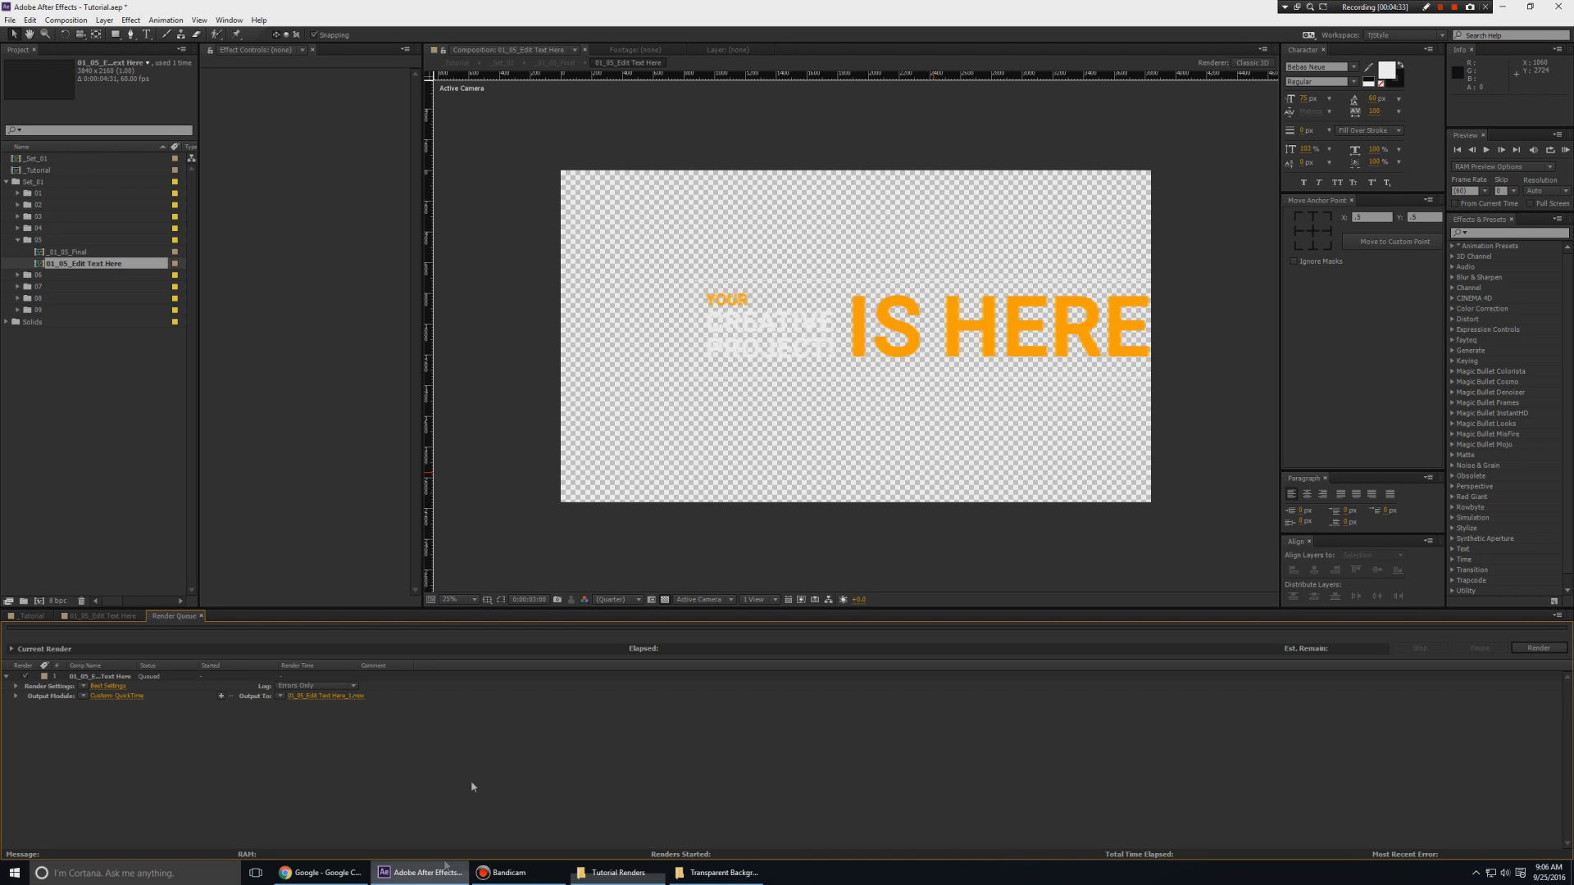
# Scrub the title composition to 0:00:01:11, review its render queue entry, and switch to the Tutorial Renders folder.
pyautogui.click(135, 616)
pyautogui.moveTo(615, 641); pyautogui.dragTo(650, 673)
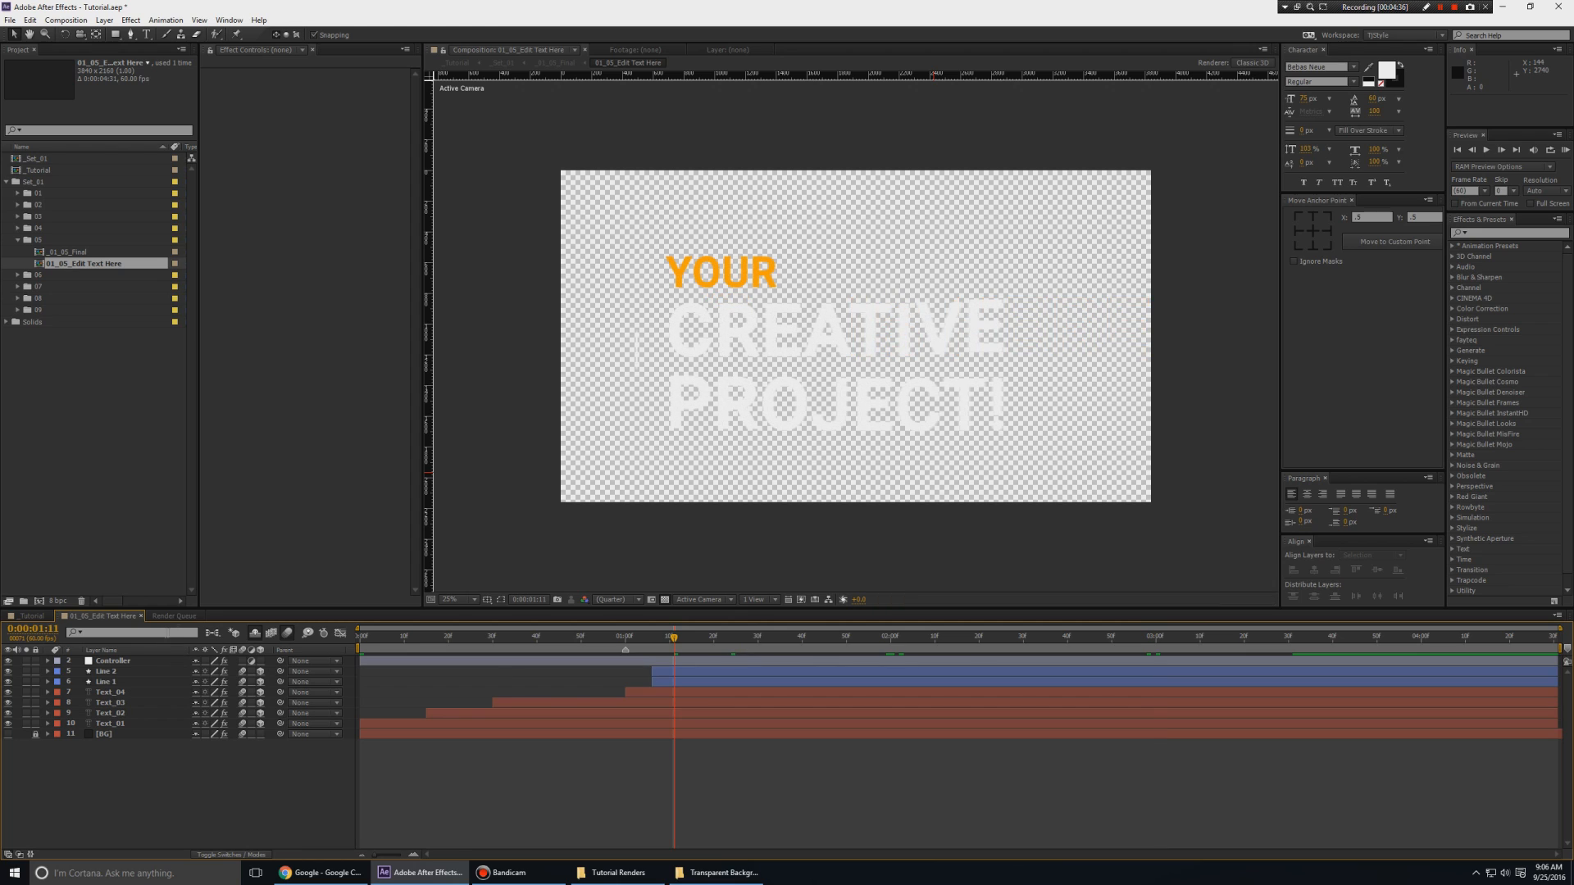
pyautogui.click(176, 617)
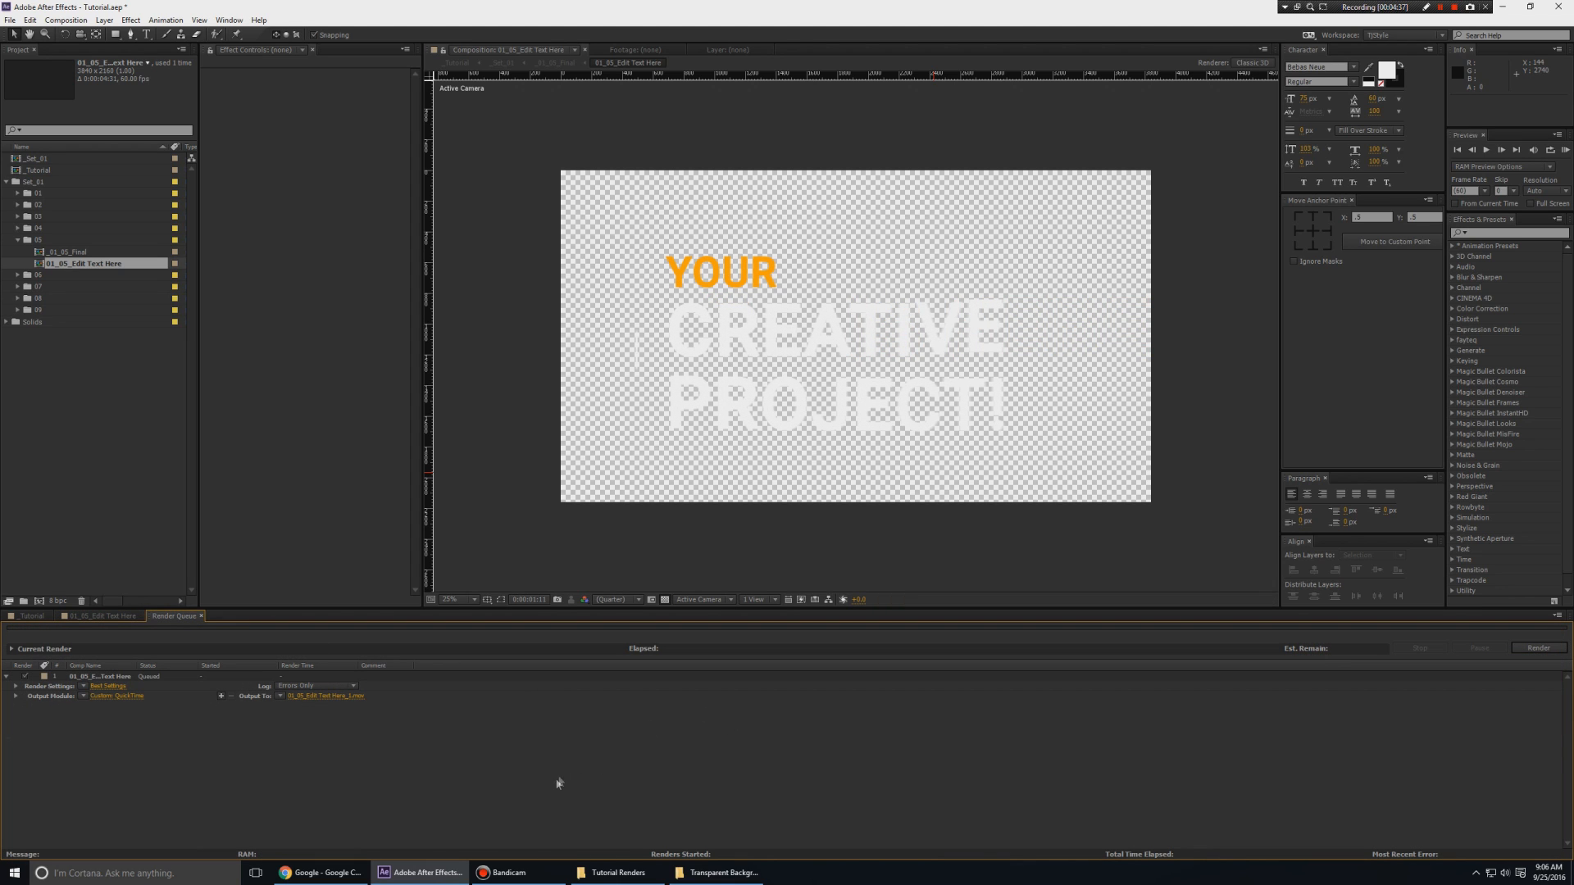
pyautogui.click(616, 873)
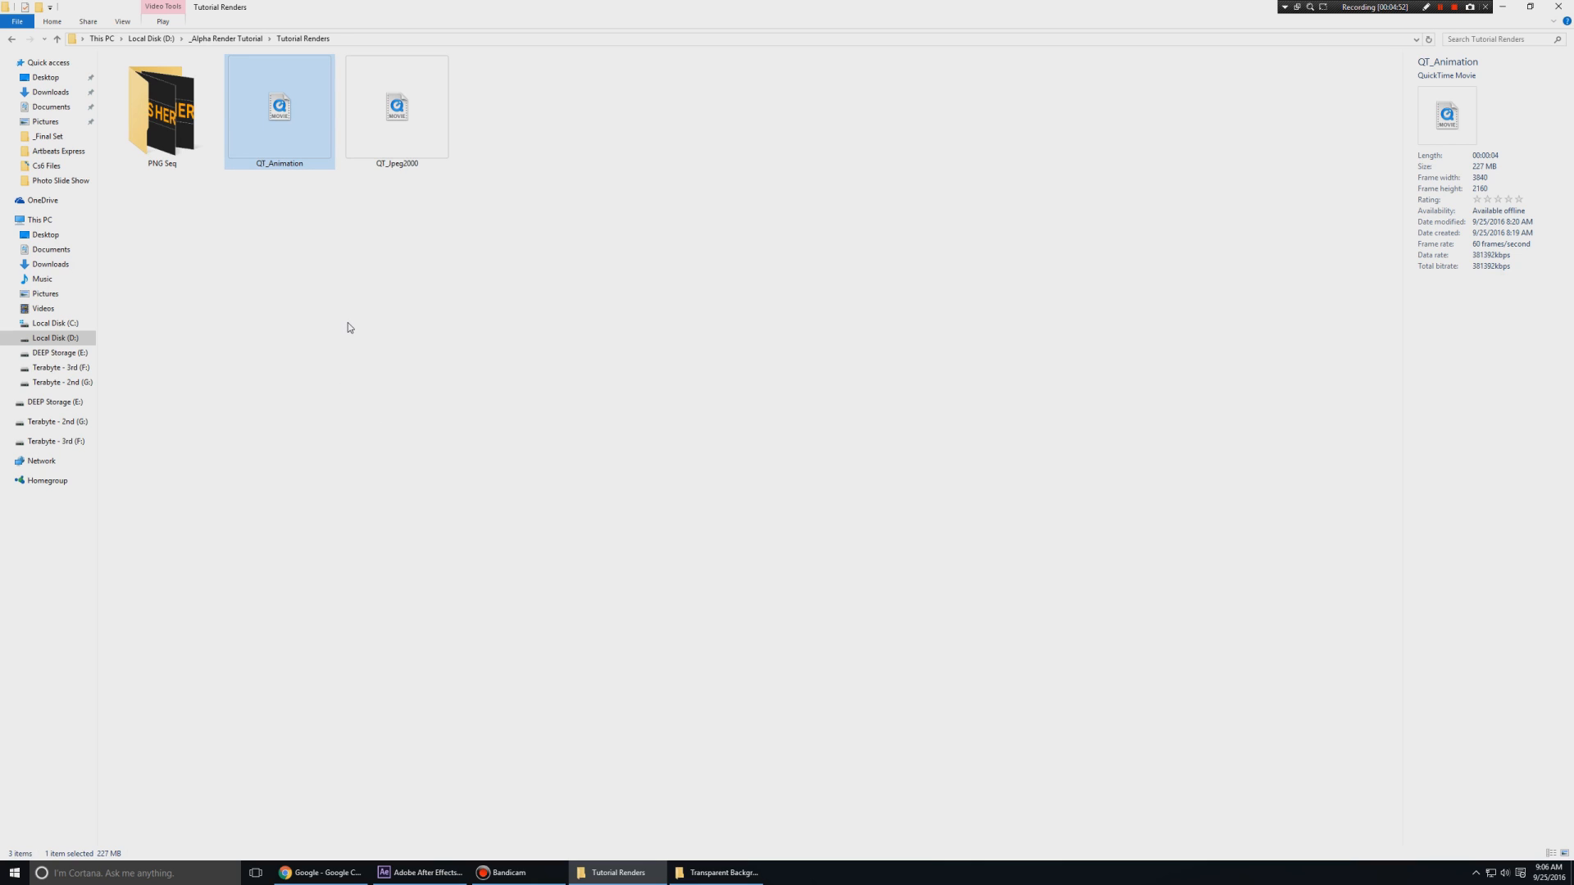
# Switch to After Effects, remove the existing render queue item, and add the 01_05_Edit Text Here composition to the queue again.
pyautogui.hotkey('alt', 'Tab')
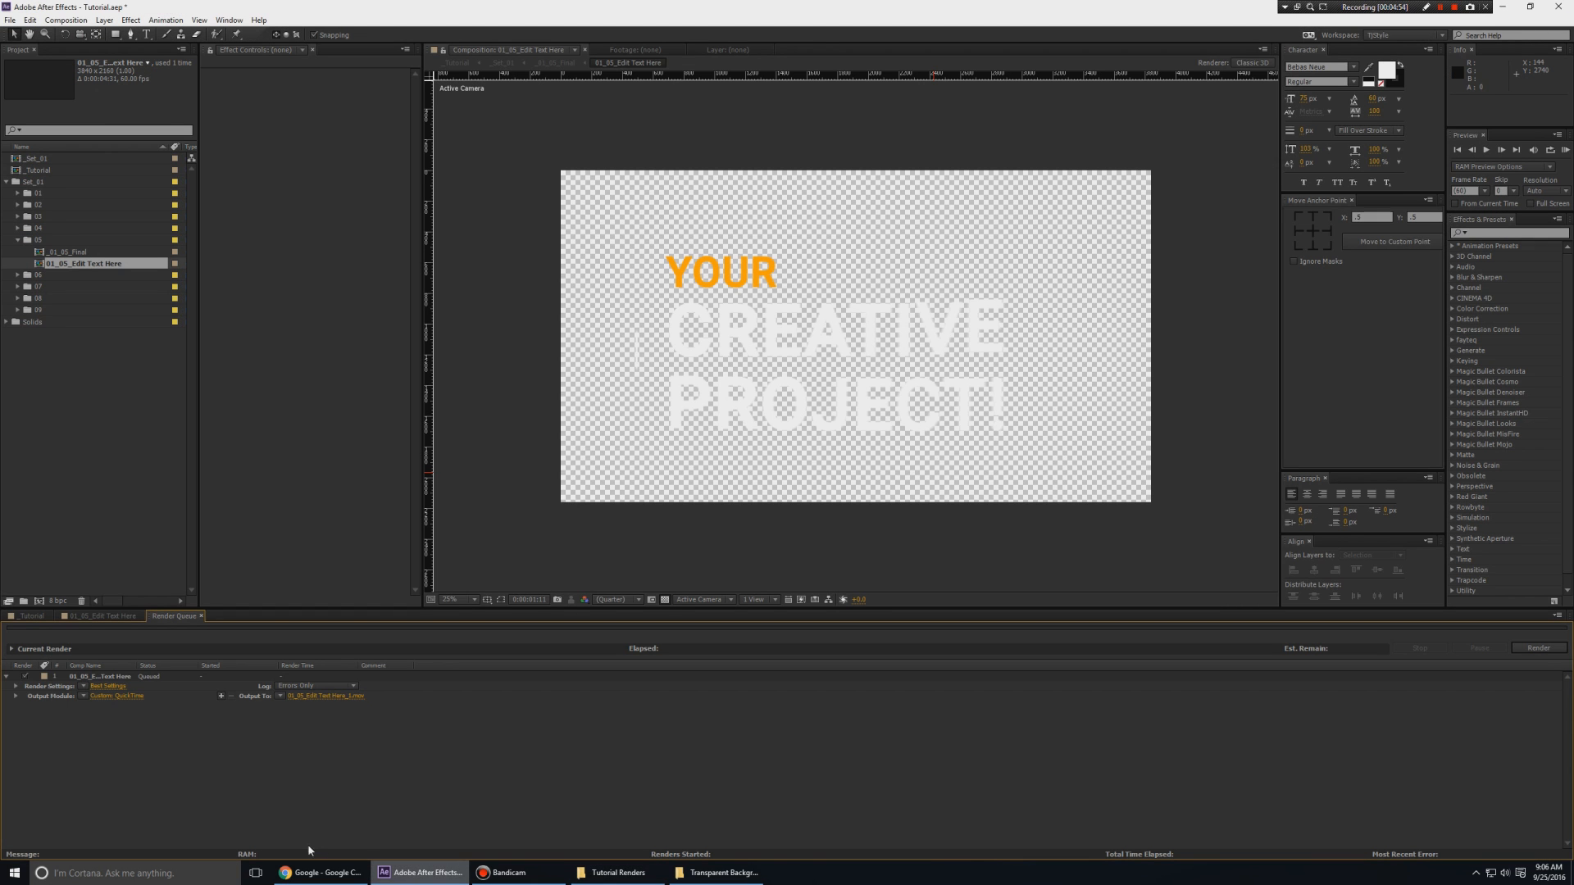
pyautogui.click(126, 677)
pyautogui.press('Delete')
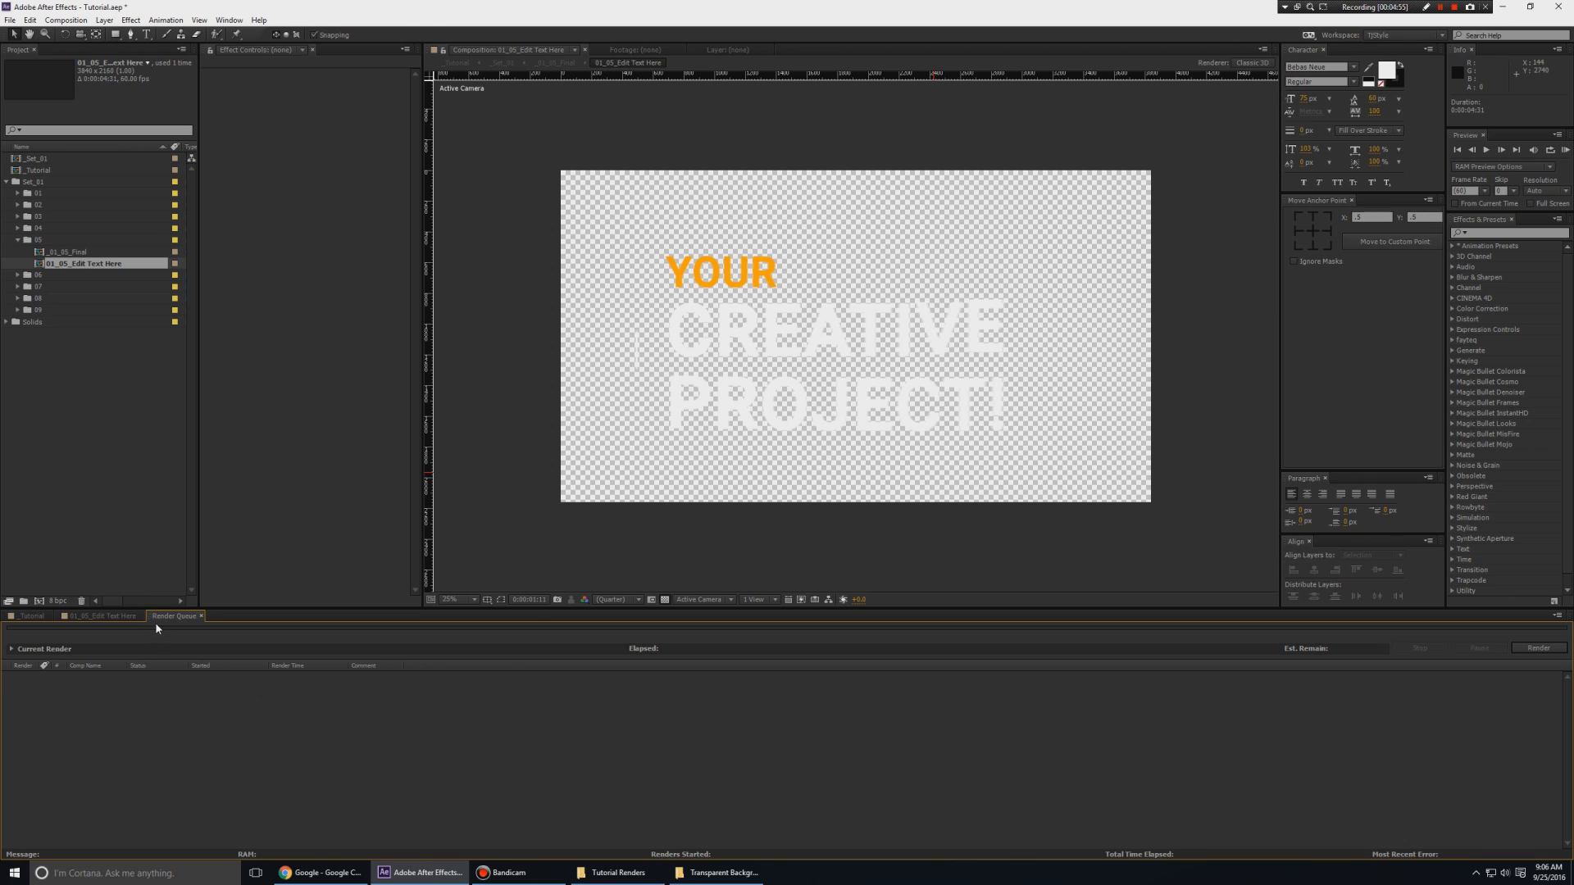
pyautogui.click(155, 621)
pyautogui.hotkey('ctrl', 'm')
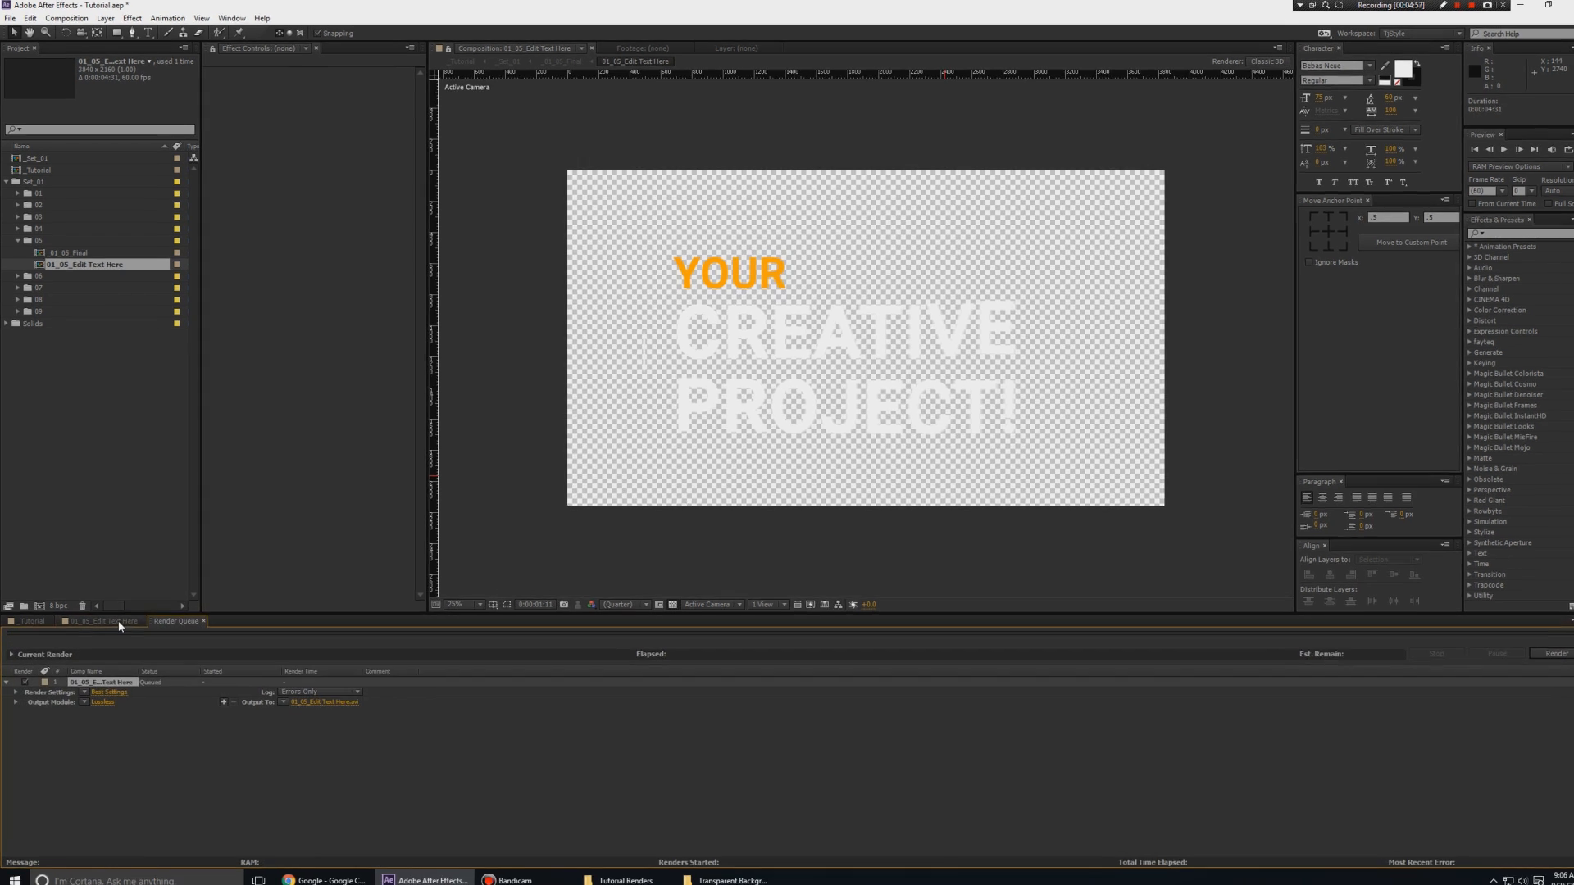
# Set the format in the queued composition's output module to QuickTime.
pyautogui.click(125, 825)
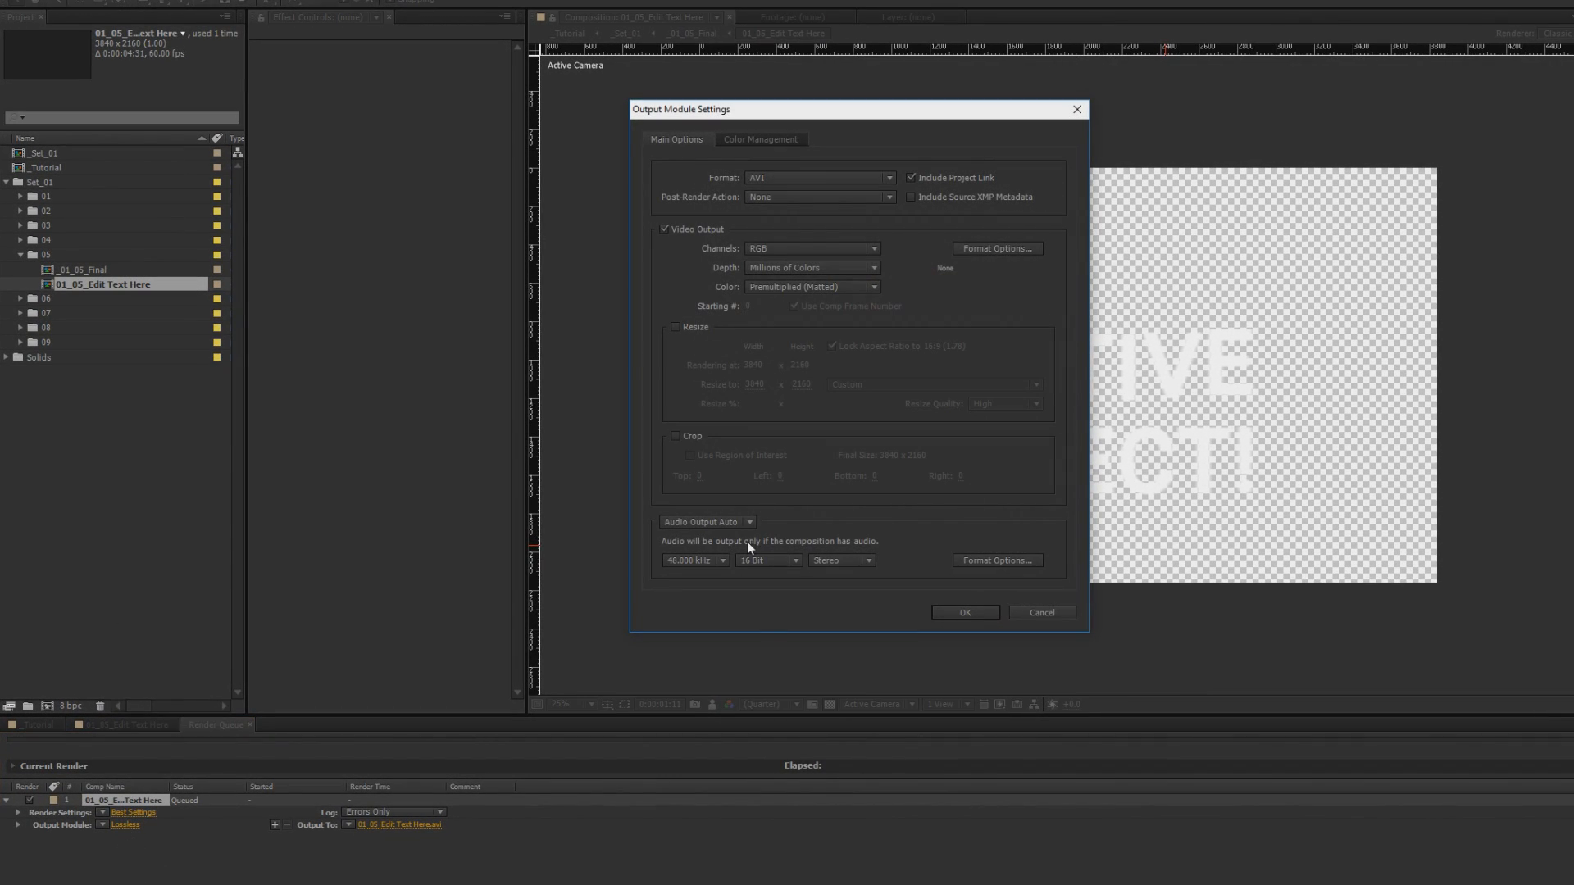
pyautogui.click(811, 182)
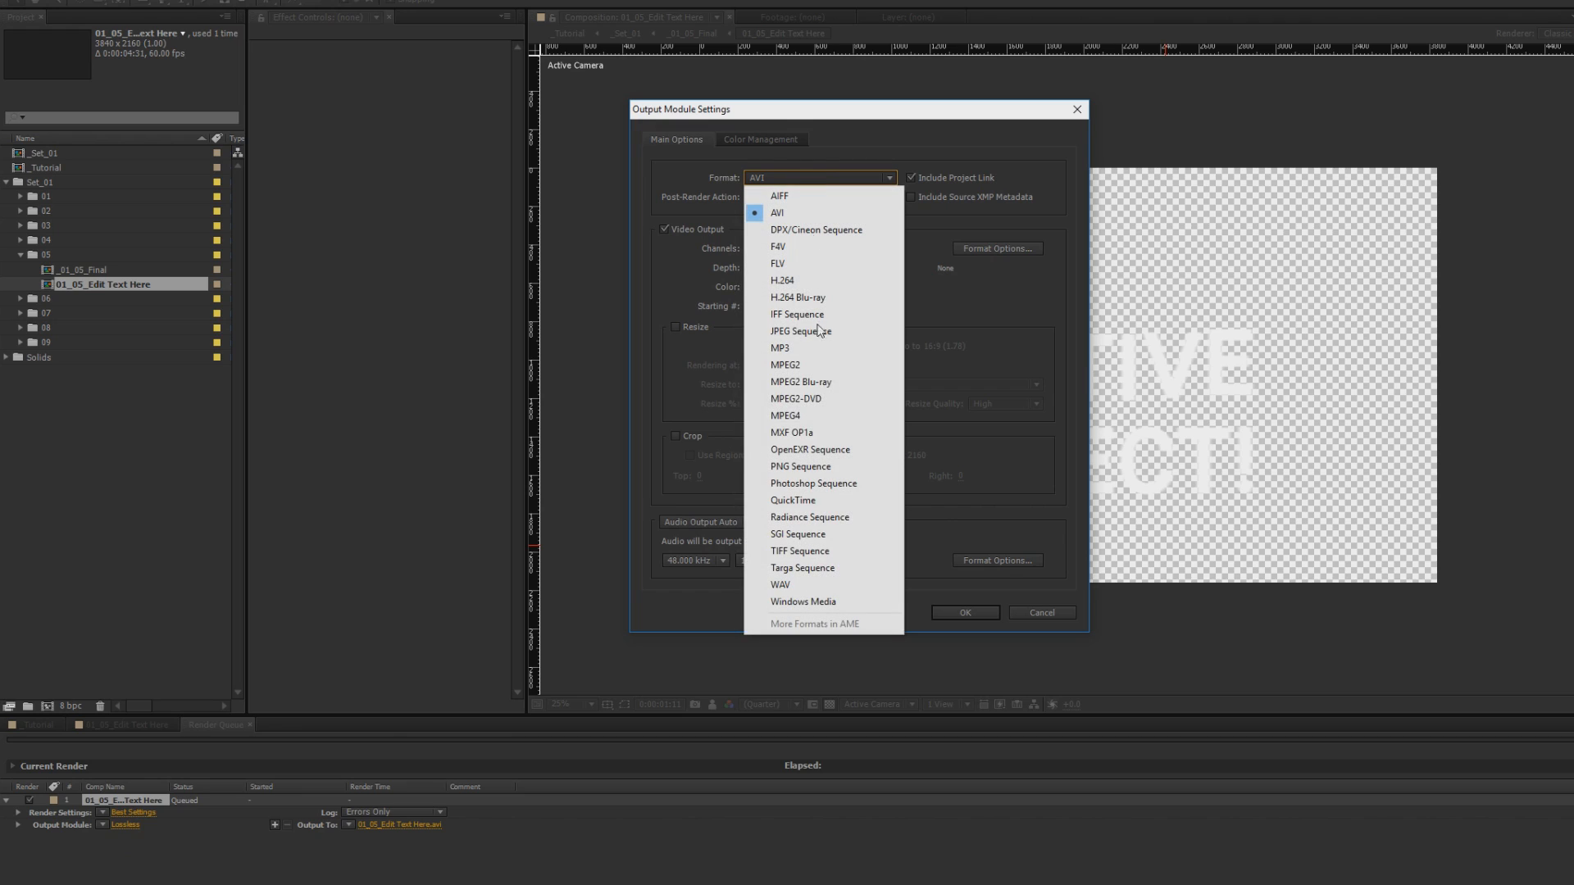
pyautogui.click(800, 500)
# Try the Photo - JPEG codec in the QuickTime format options and try to set the output channels to RGB + Alpha.
pyautogui.click(862, 248)
pyautogui.click(995, 248)
pyautogui.click(995, 249)
pyautogui.click(826, 115)
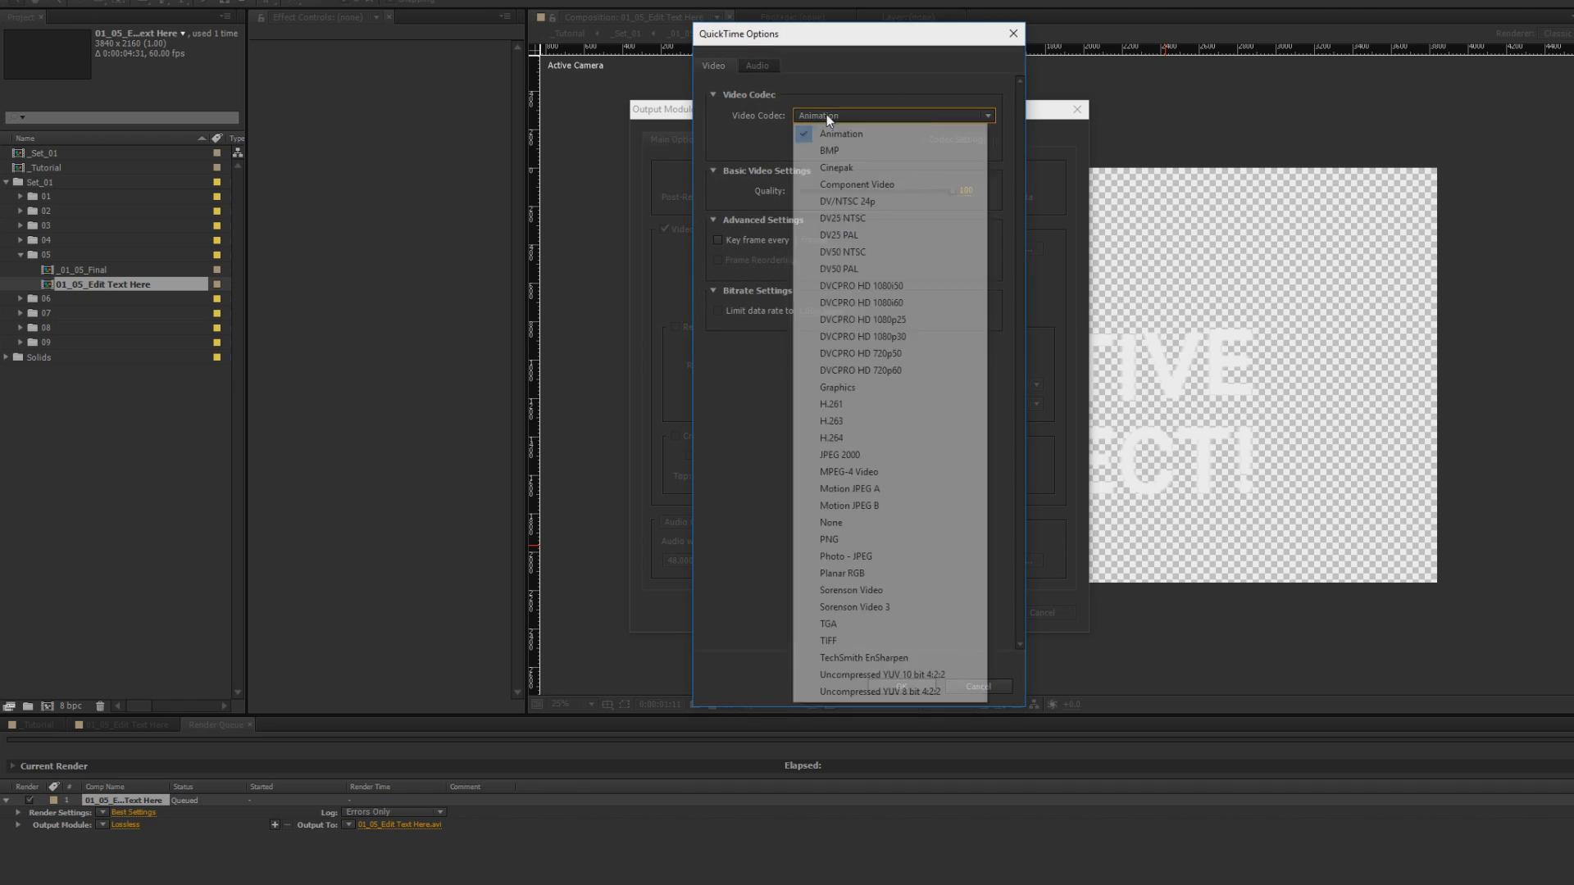
pyautogui.click(865, 559)
pyautogui.click(883, 687)
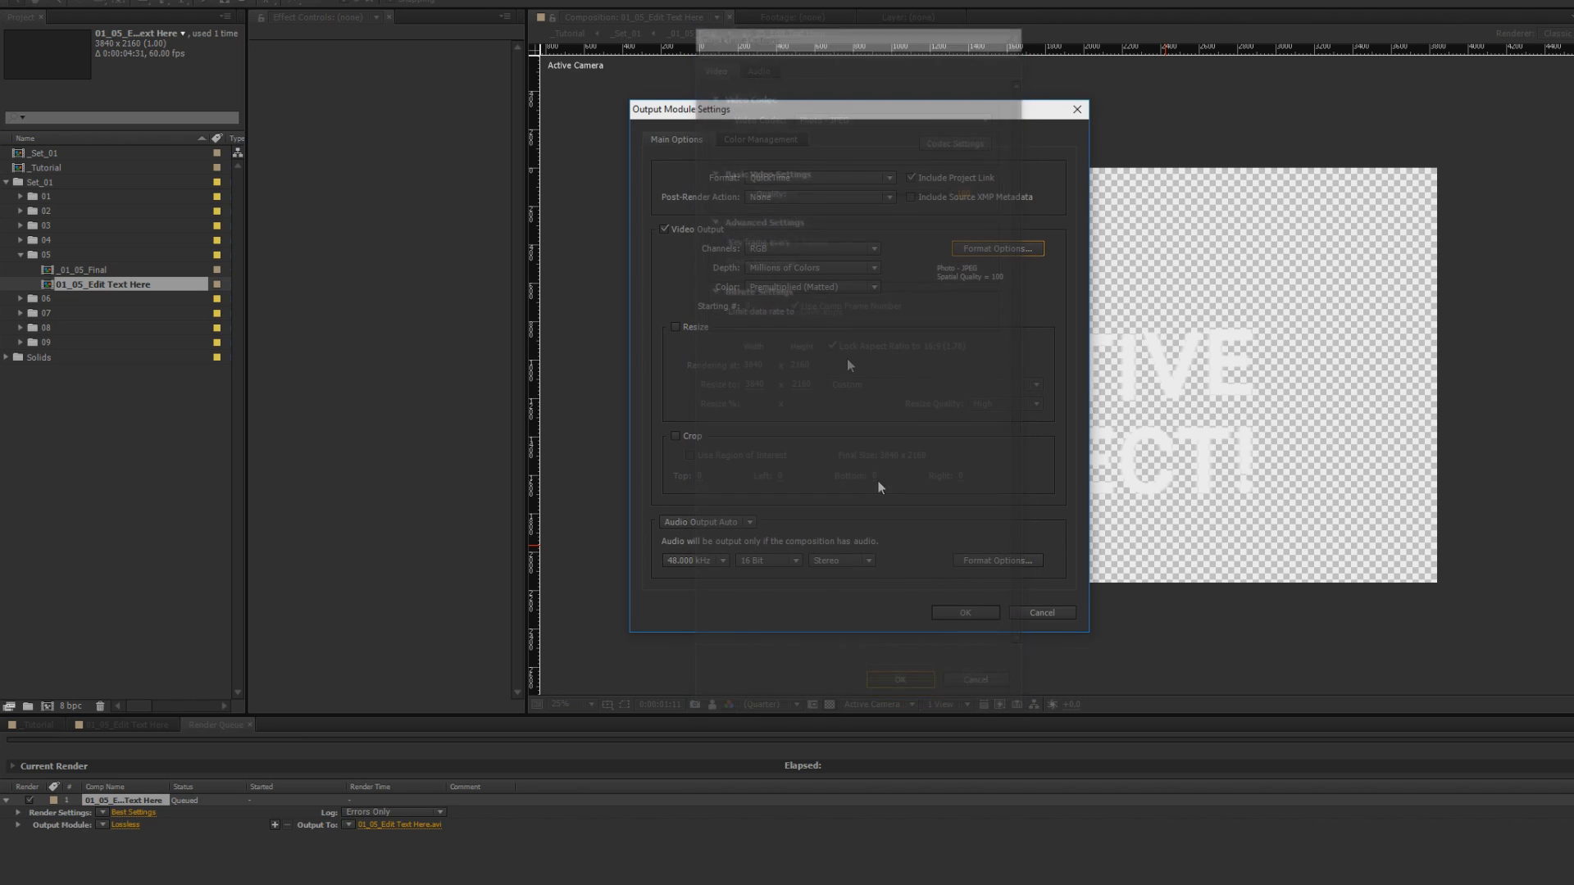
pyautogui.click(788, 249)
pyautogui.click(795, 301)
# Set the QuickTime codec to JPEG 2000 and the channels to RGB + Alpha, and confirm the output module settings.
pyautogui.click(984, 250)
pyautogui.click(821, 115)
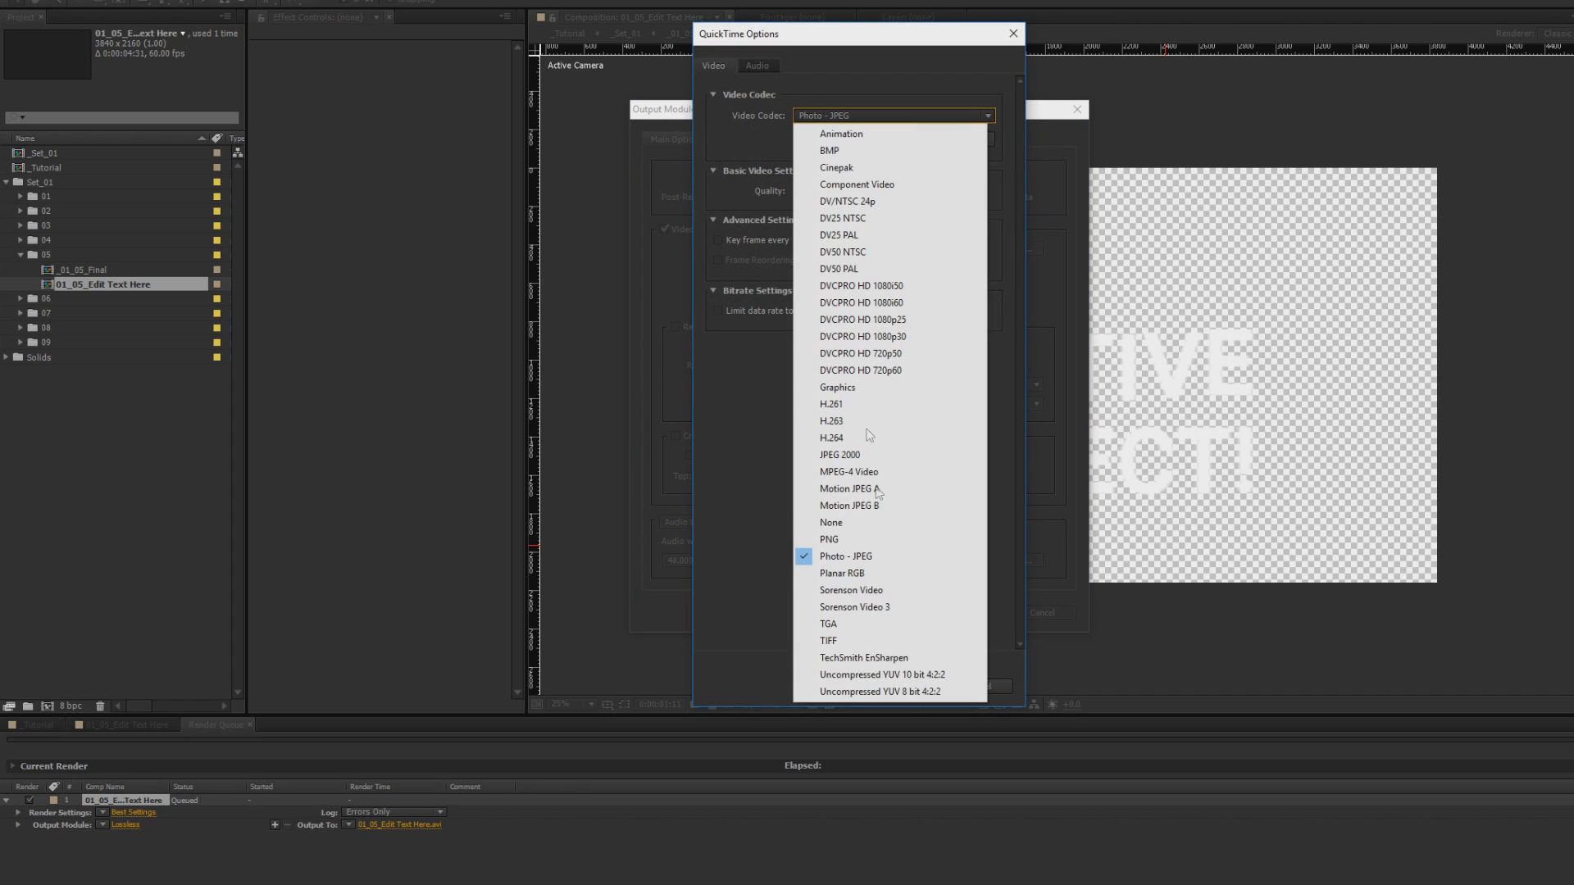
pyautogui.click(853, 448)
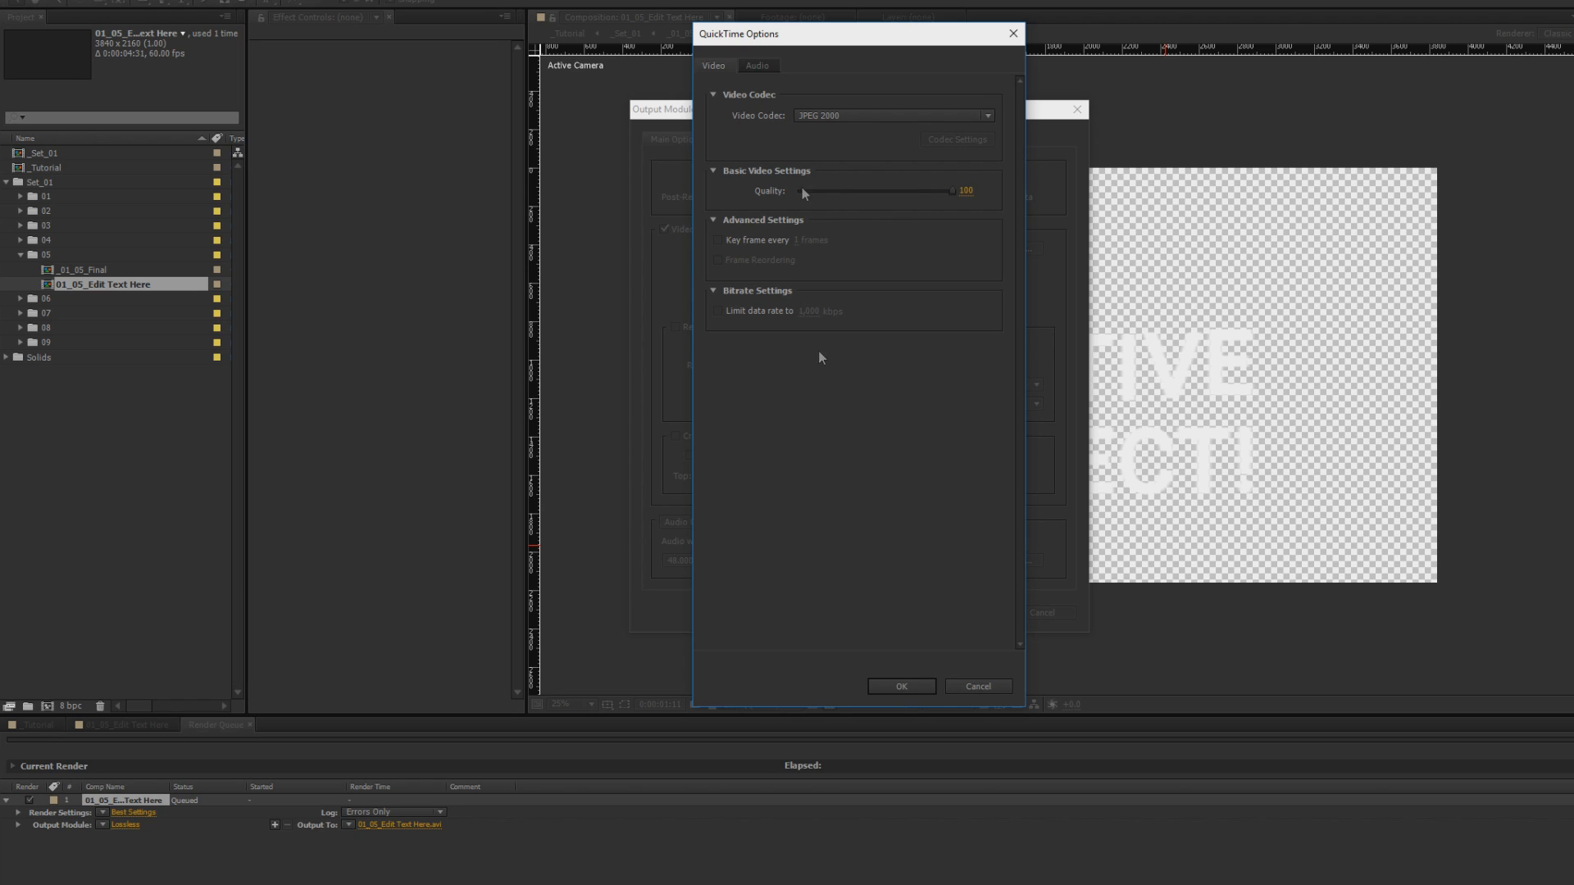
pyautogui.click(900, 682)
pyautogui.click(772, 247)
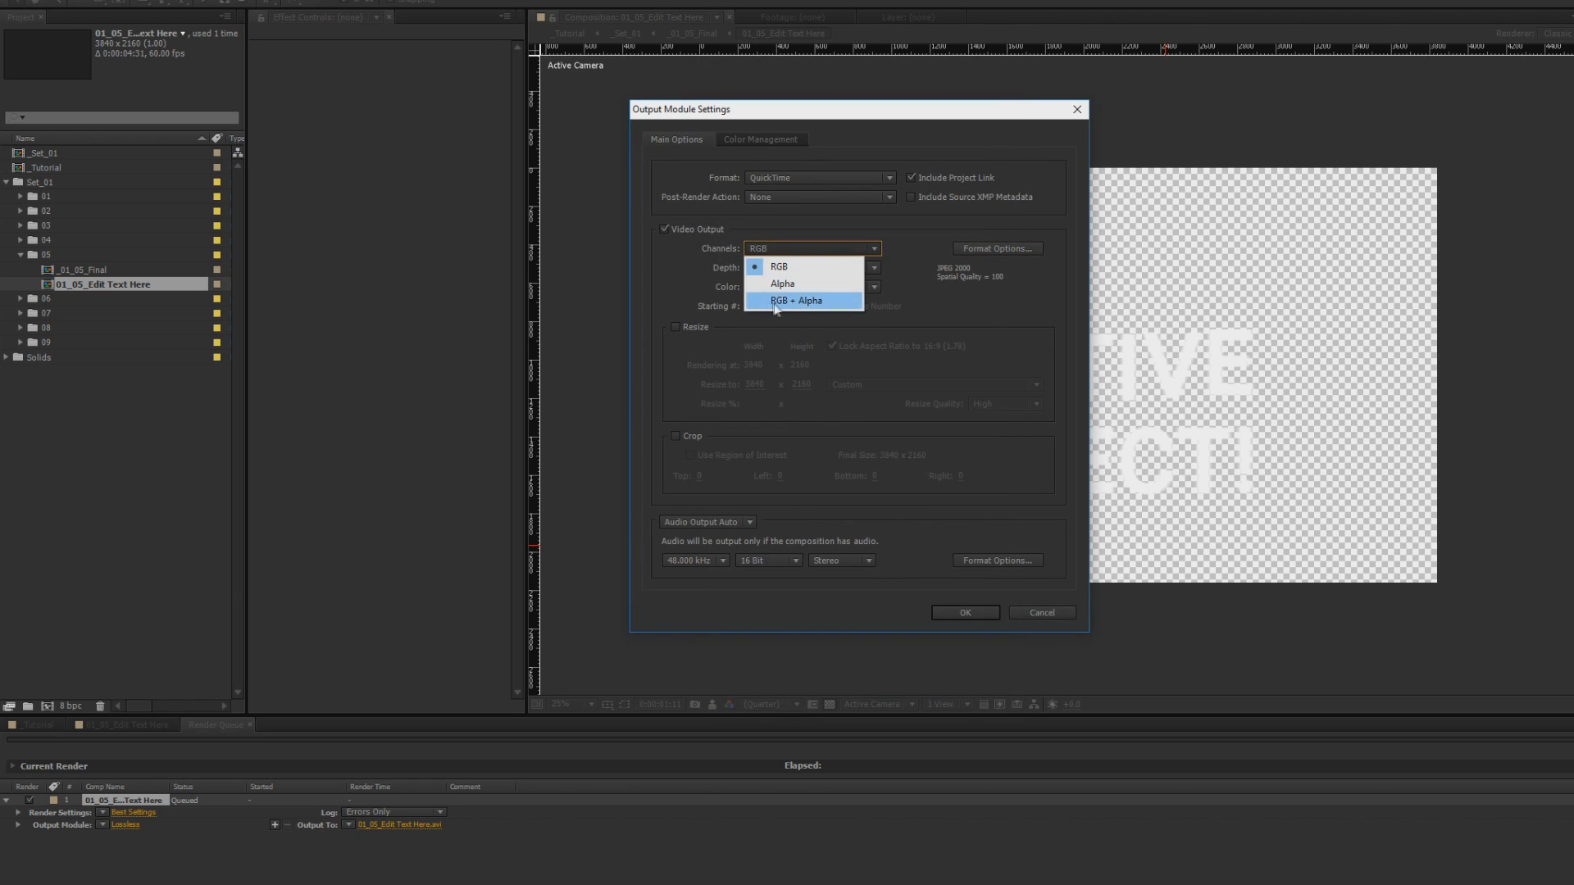
pyautogui.click(771, 301)
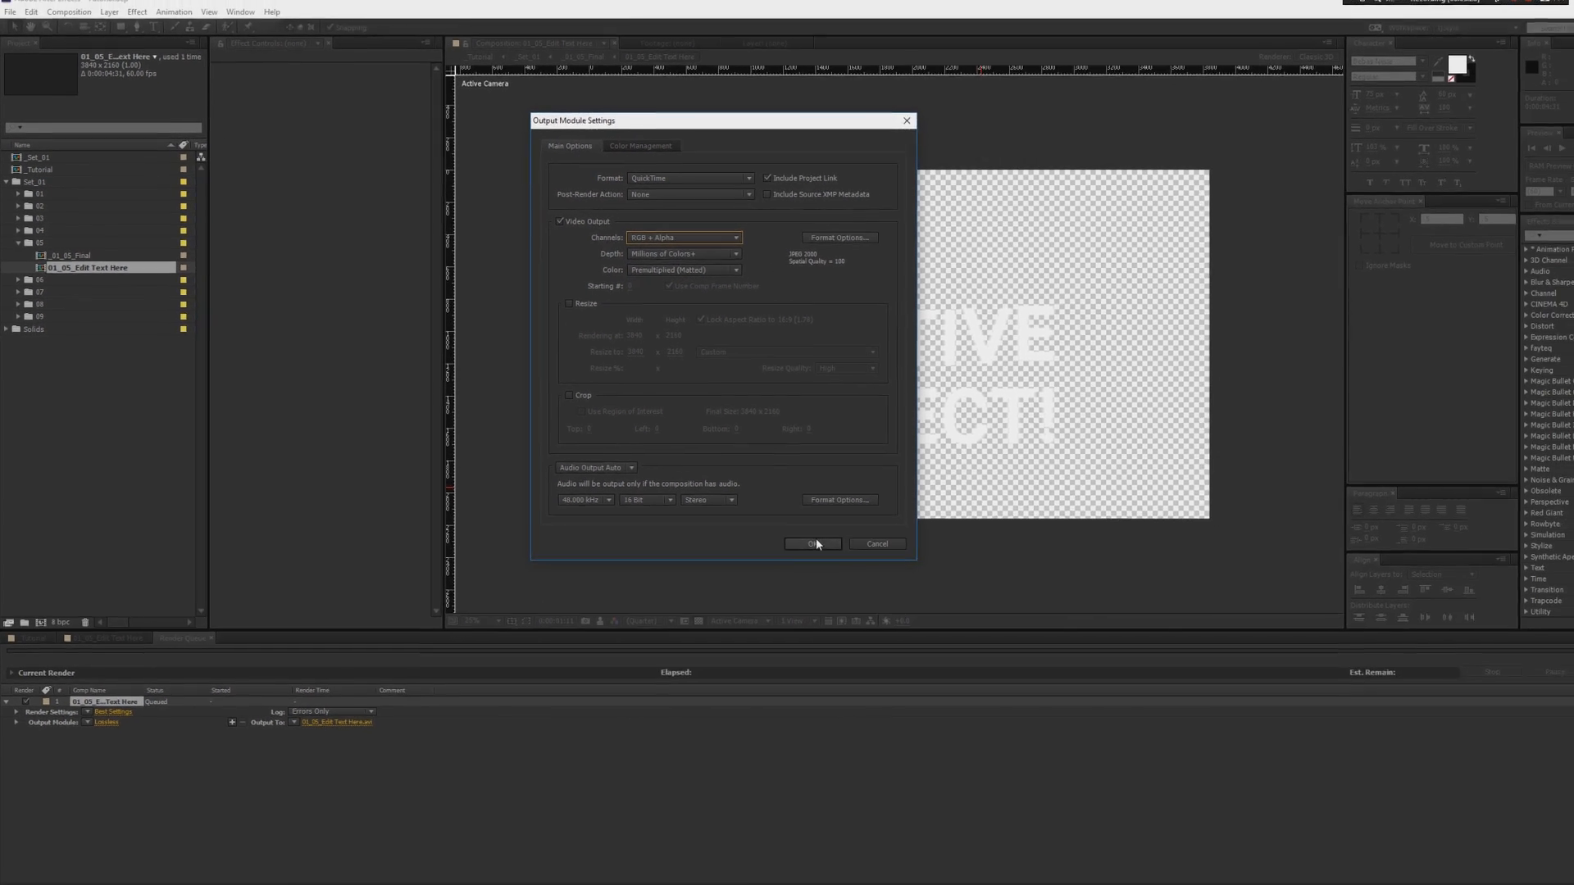
pyautogui.click(965, 612)
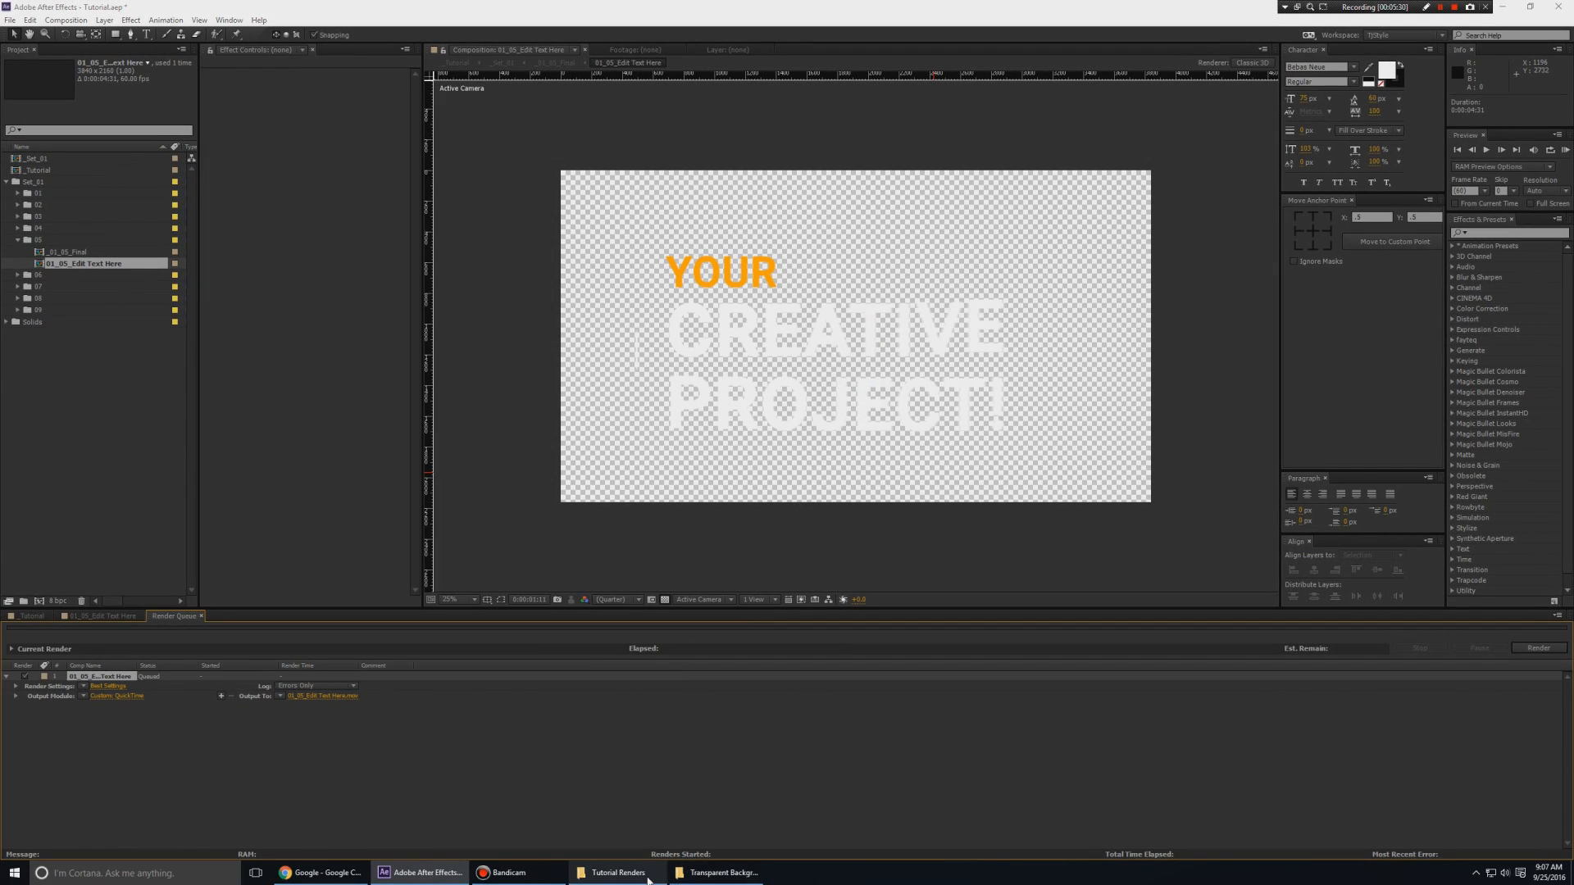
# Switch to the Tutorial Renders folder and compare the file details of the QT_Jpeg2000 and QT_Animation movies.
pyautogui.click(615, 873)
pyautogui.click(362, 76)
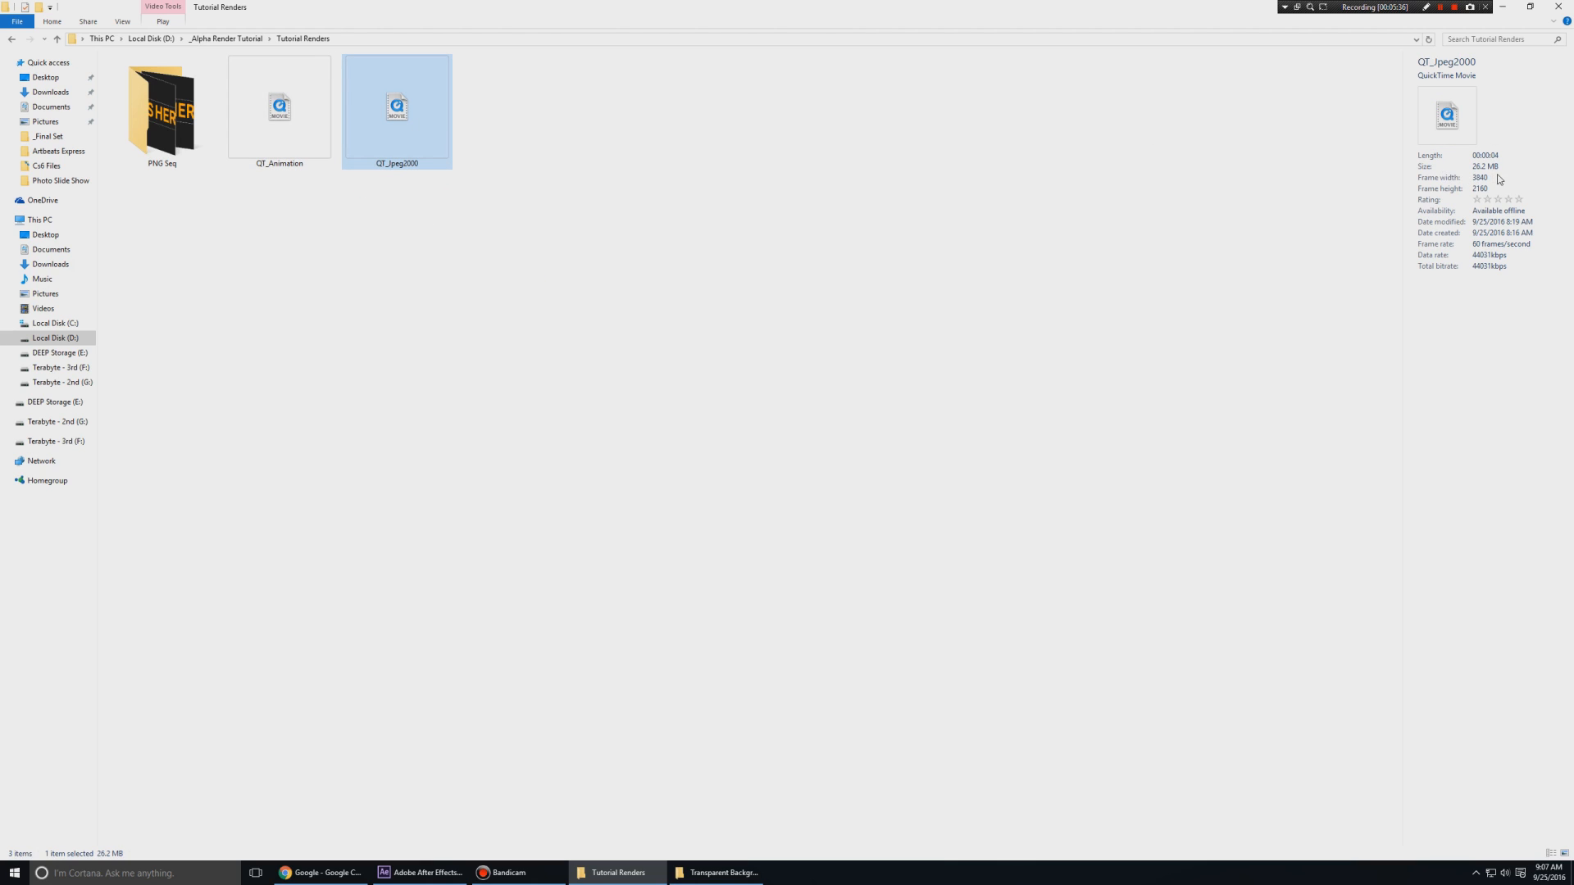
pyautogui.press('Left')
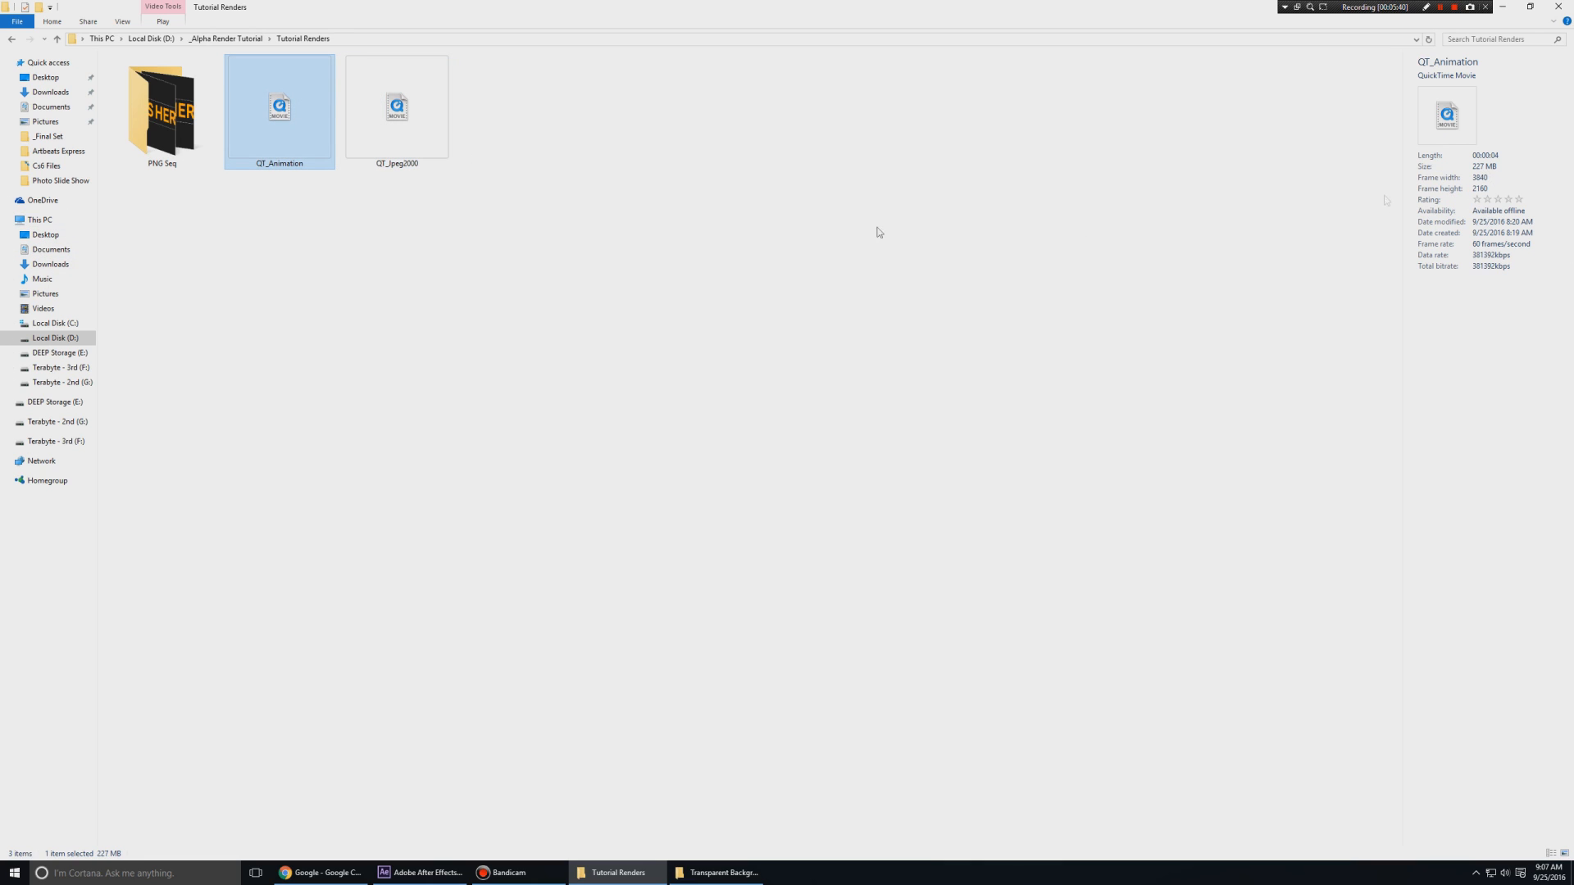
pyautogui.click(432, 105)
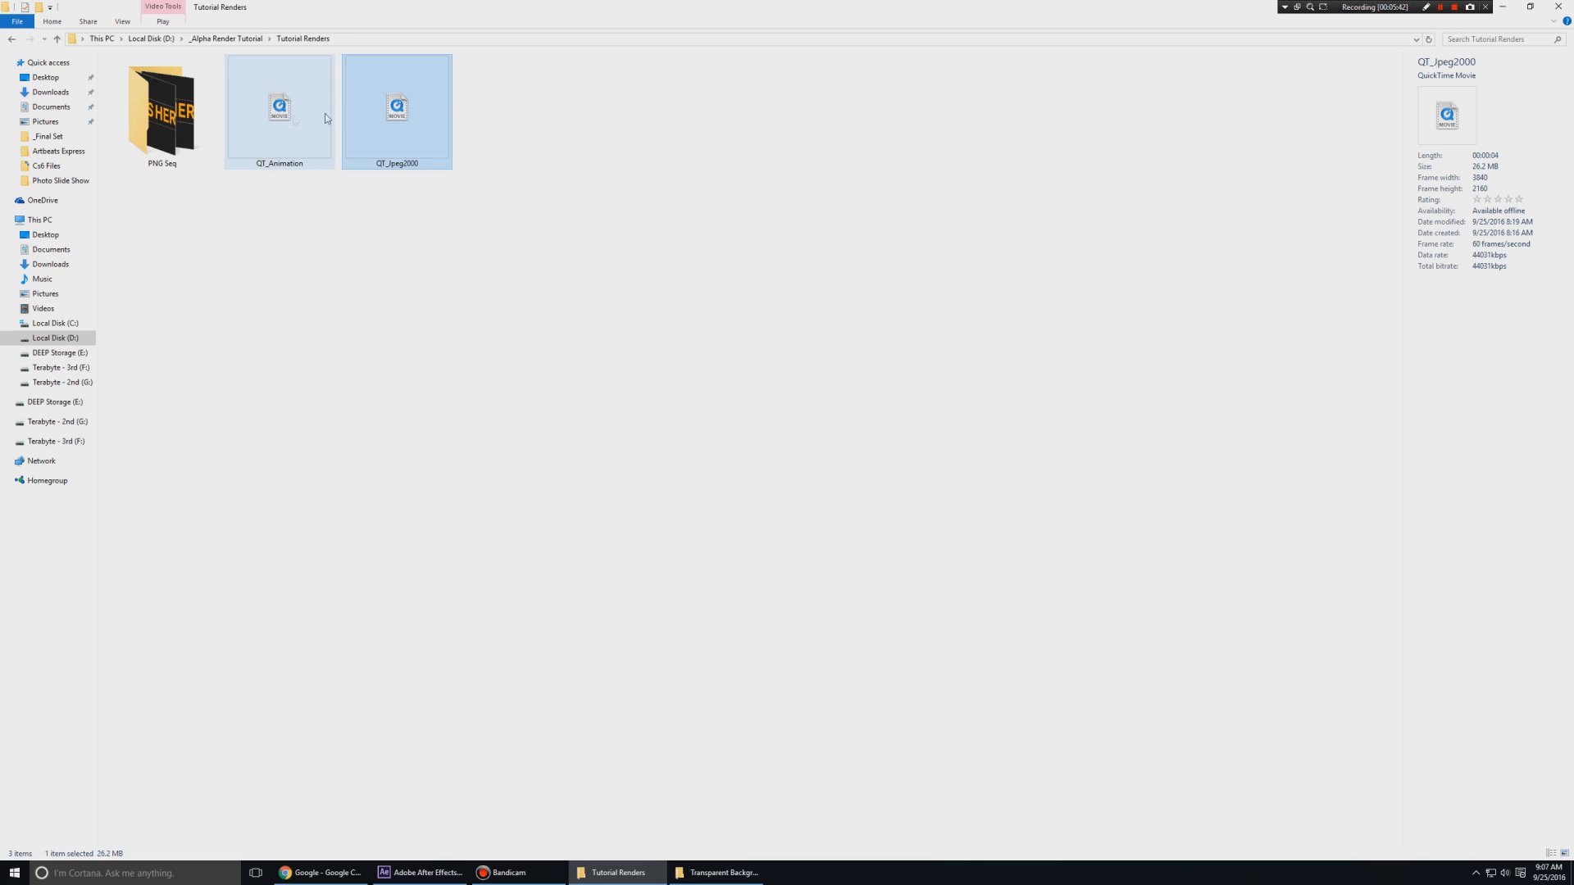
pyautogui.moveTo(289, 240); pyautogui.dragTo(268, 131)
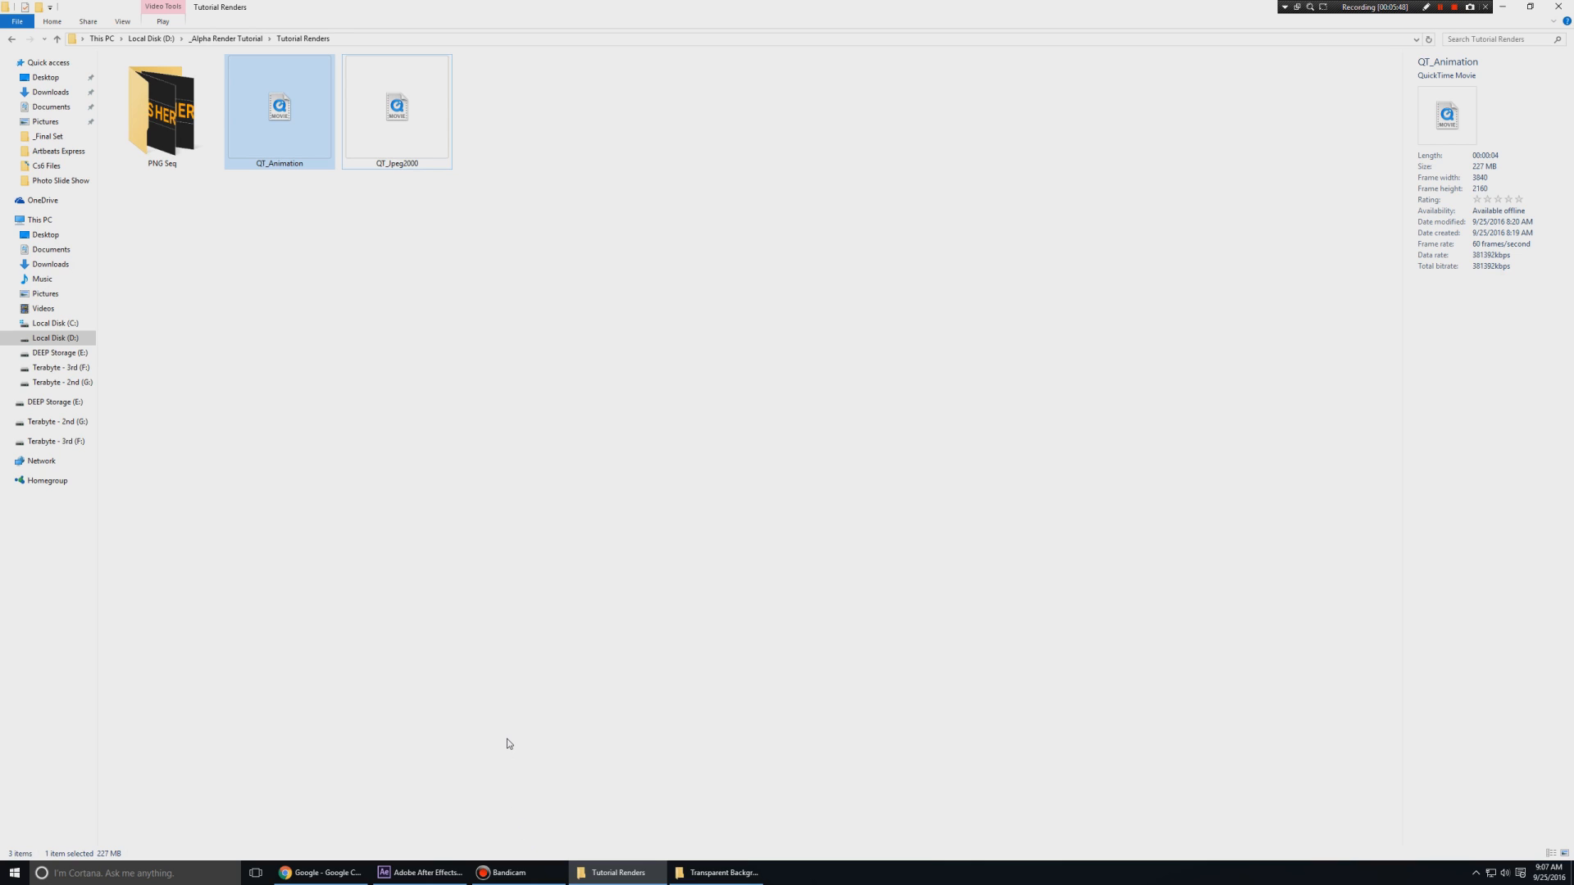
pyautogui.moveTo(518, 364); pyautogui.dragTo(386, 67)
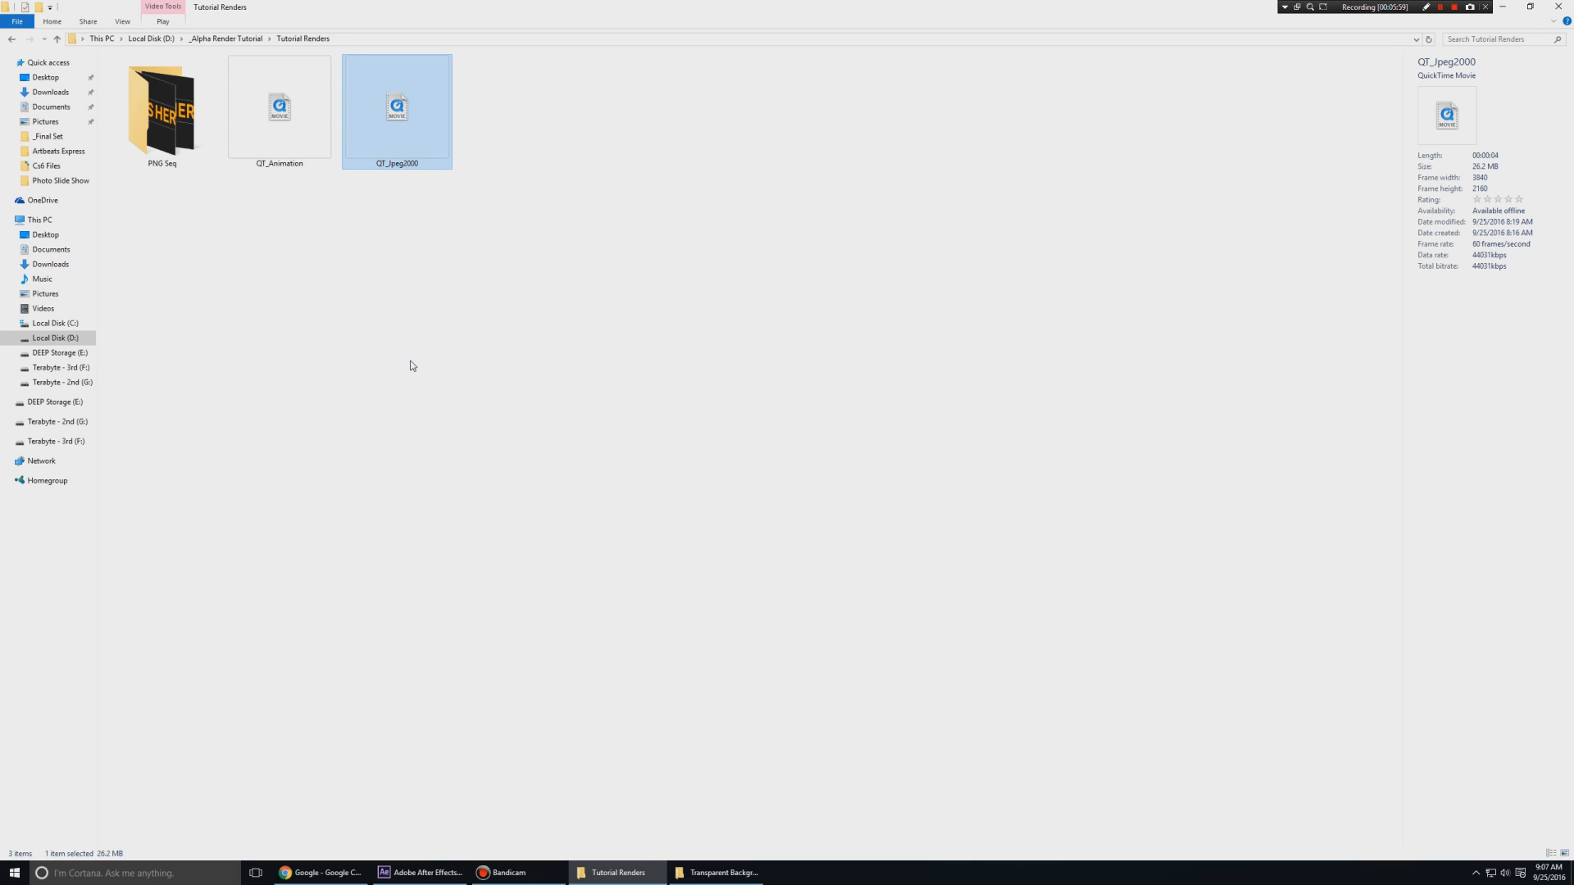
# Look through the rendered frames in the PNG Seq folder and return to the Tutorial Renders folder.
pyautogui.click(157, 114)
pyautogui.doubleClick(156, 114)
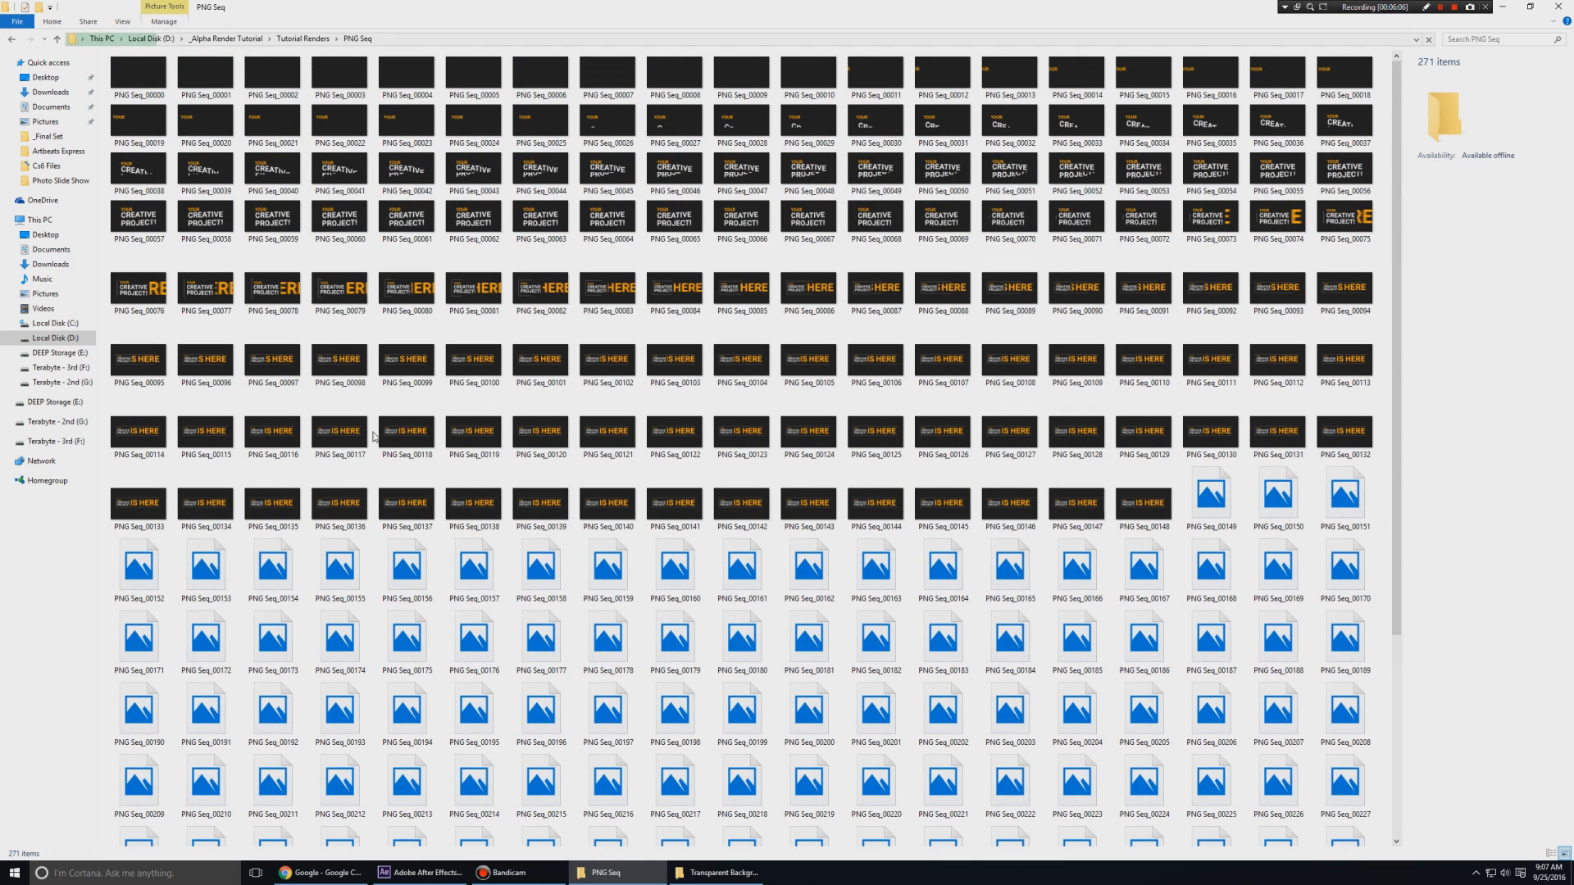
pyautogui.scroll(-3, 373, 438)
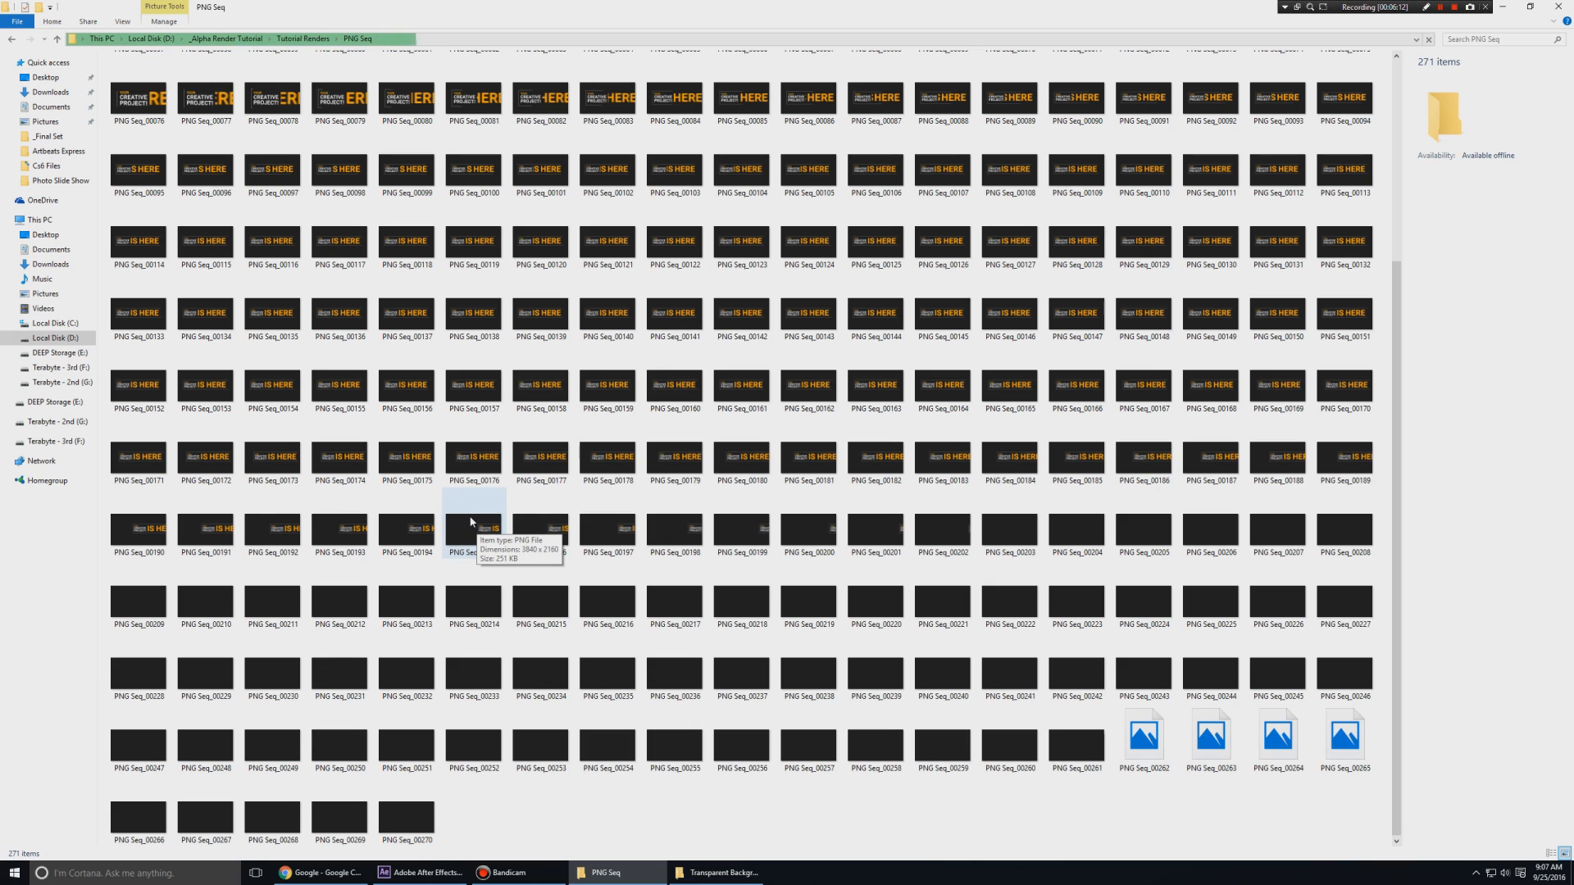
pyautogui.scroll(3, 469, 525)
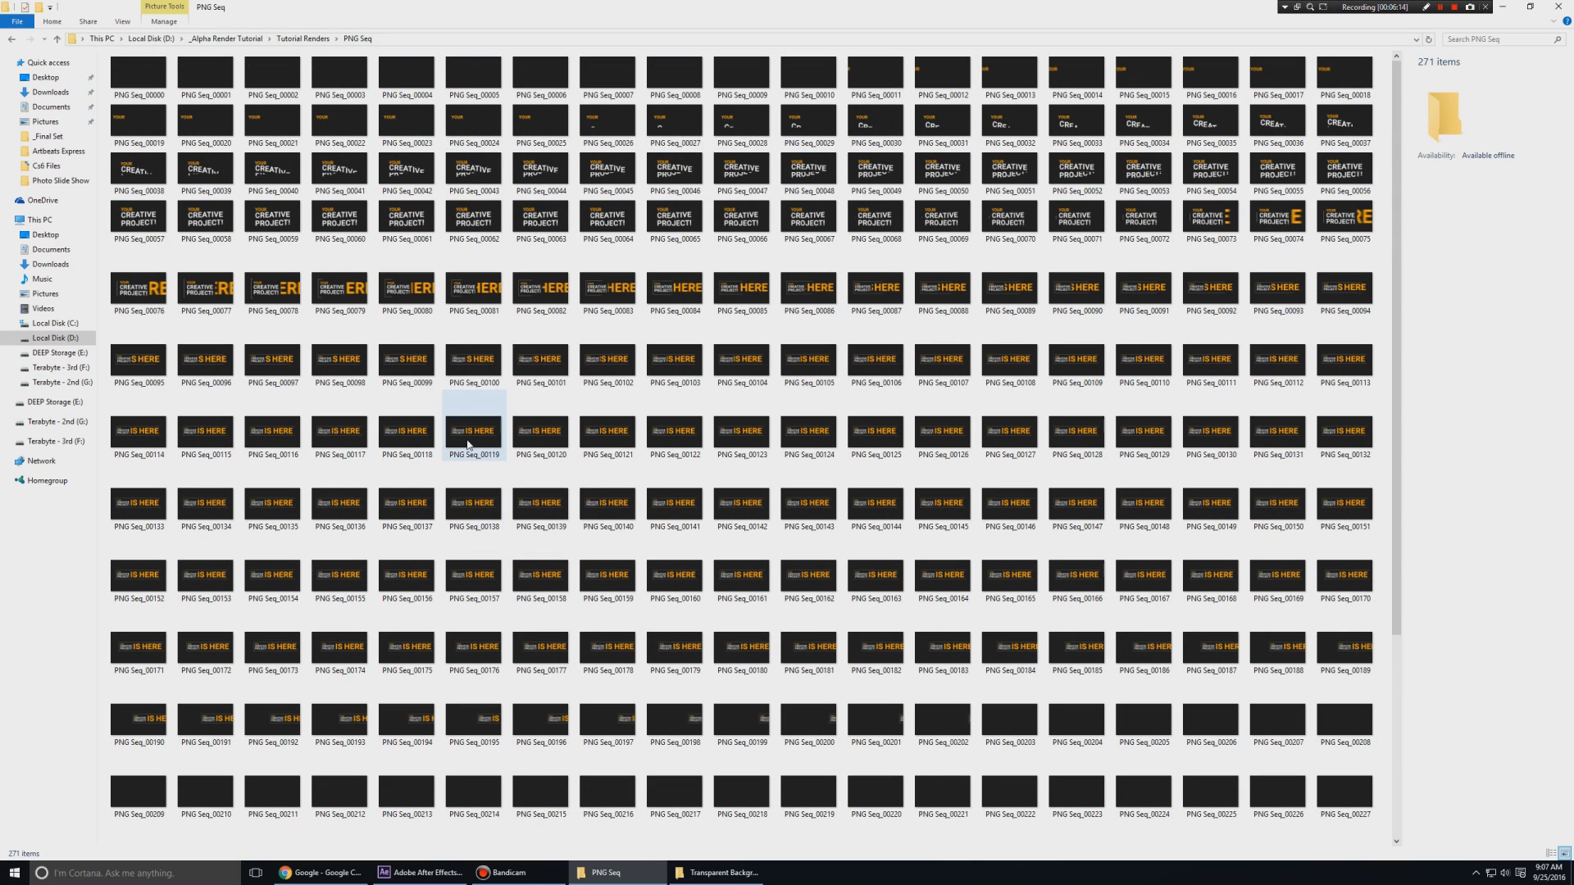
pyautogui.scroll(-3, 467, 442)
pyautogui.scroll(3, 466, 442)
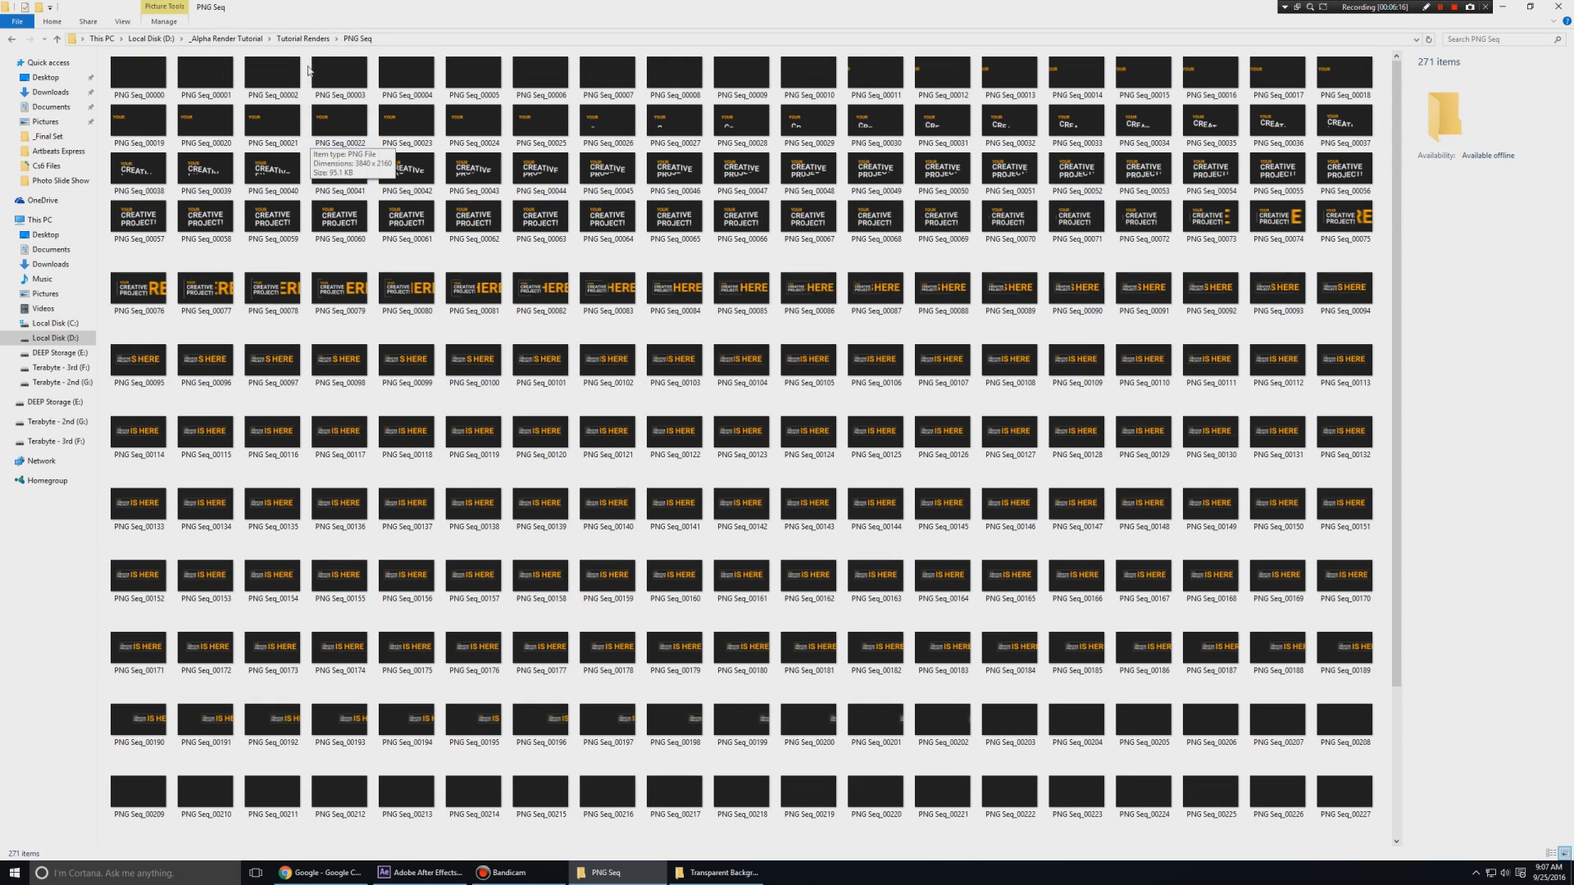
pyautogui.click(302, 39)
# Begin archiving the PNG Seq folder with the ZIP format selected, and cancel the archive dialog.
pyautogui.rightClick(184, 88)
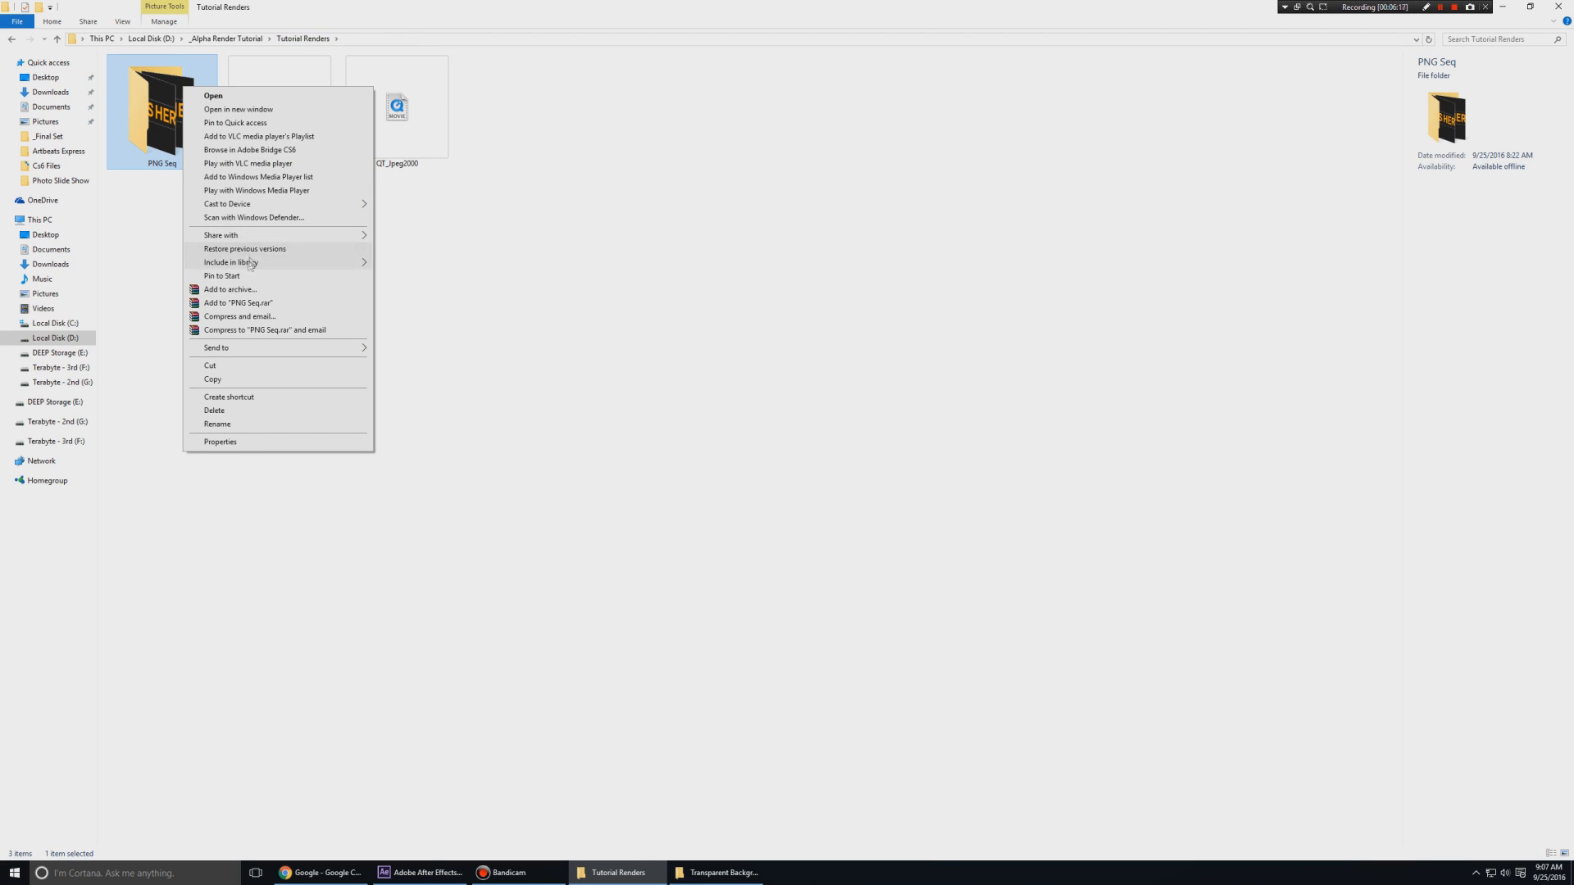
pyautogui.click(230, 289)
pyautogui.click(740, 421)
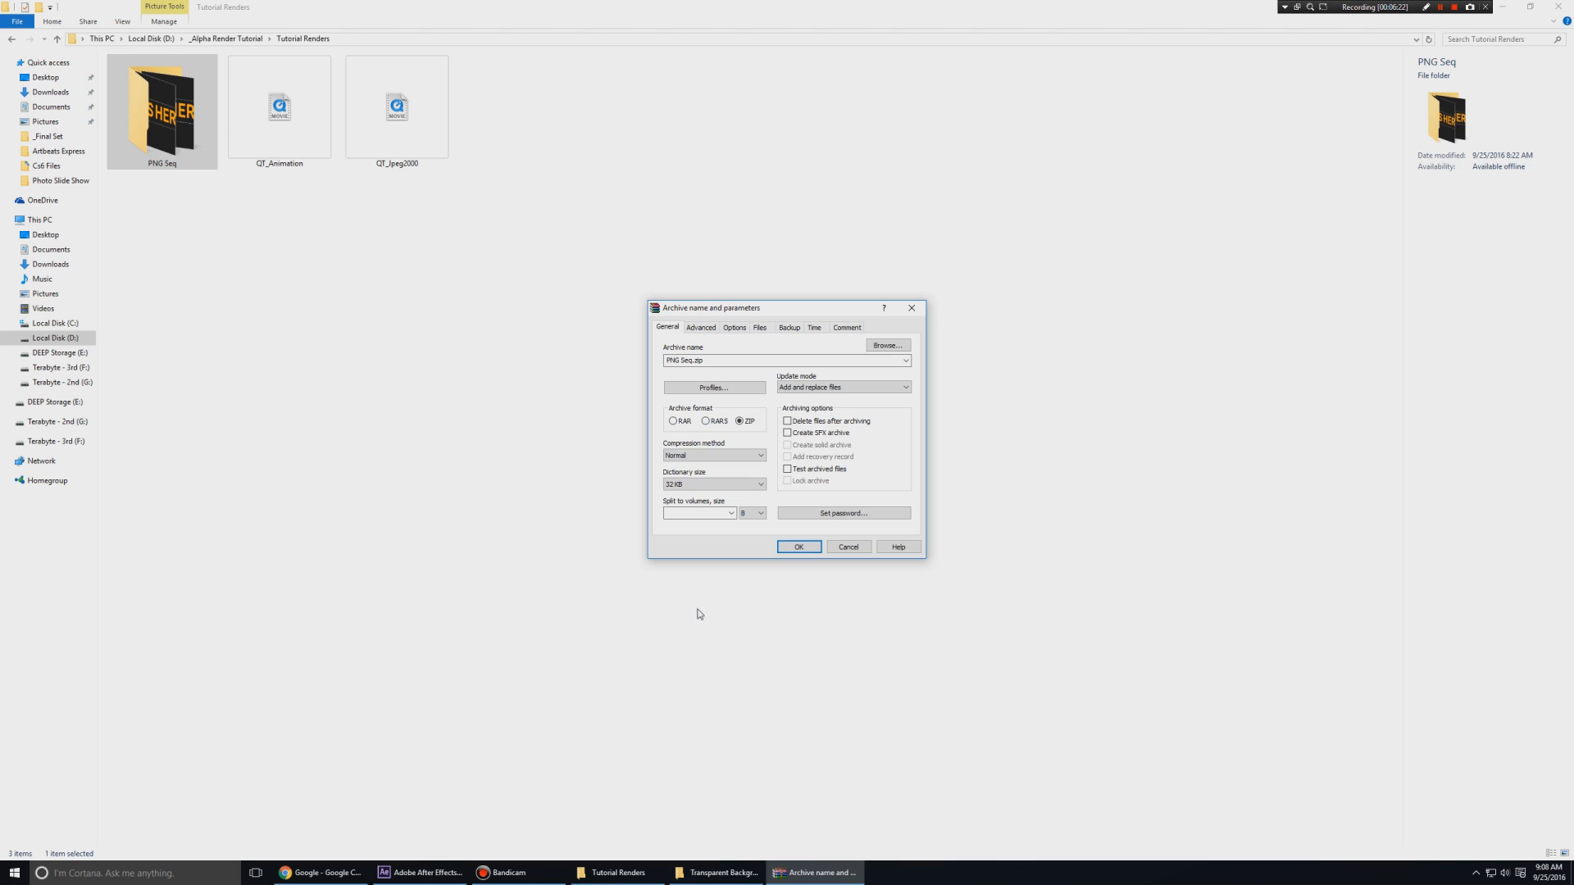
pyautogui.click(848, 546)
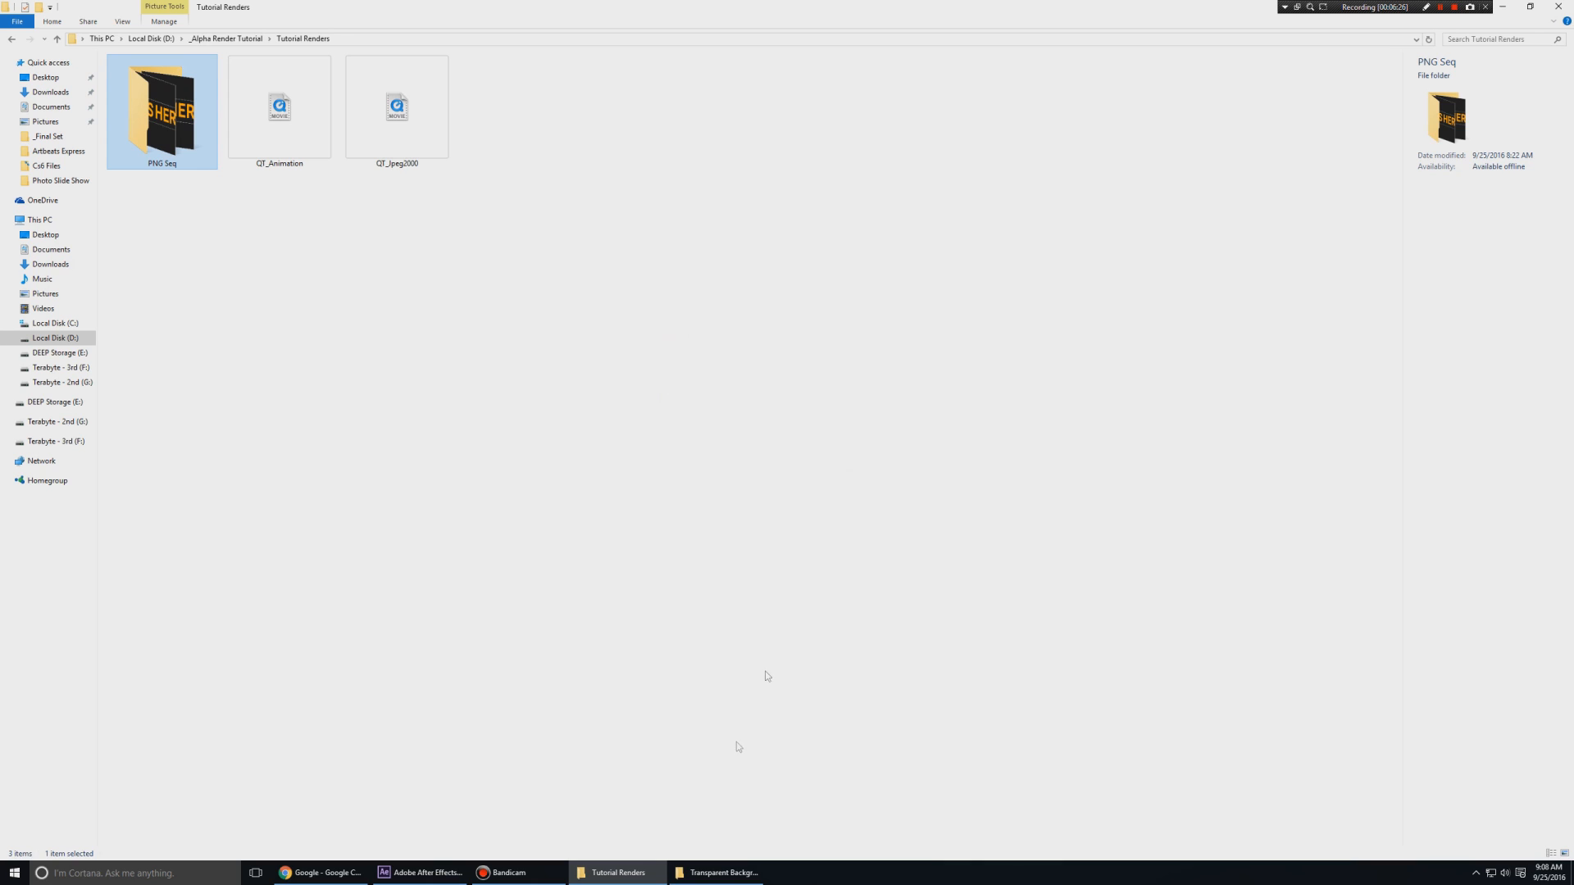
# Switch to After Effects and set the queued title composition's output format to PNG Sequence with RGB + Alpha channels.
pyautogui.click(420, 872)
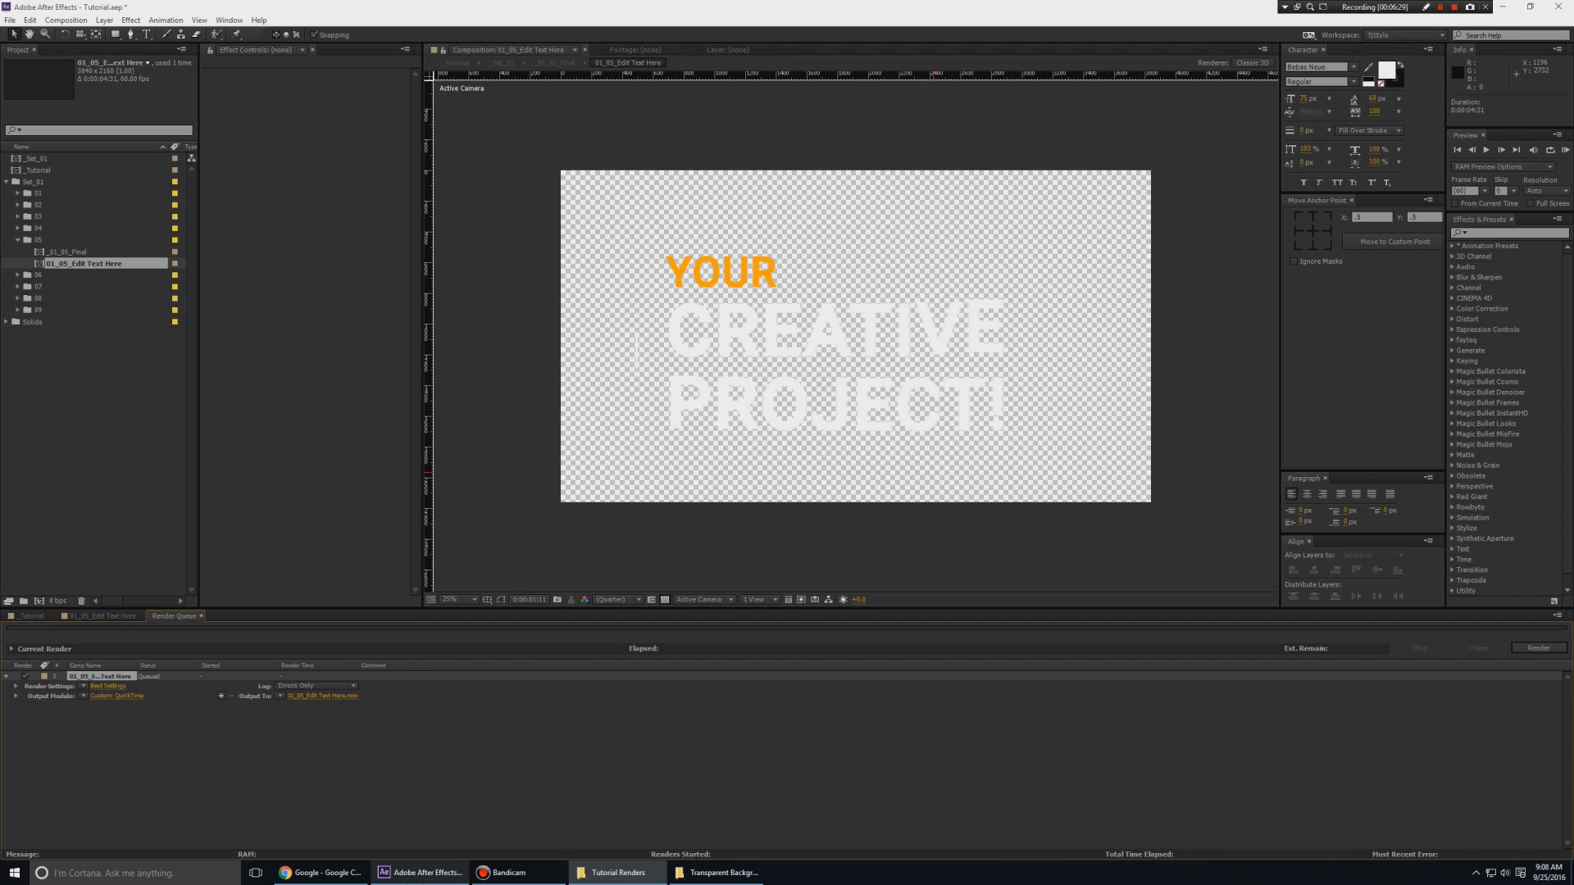
pyautogui.doubleClick(112, 681)
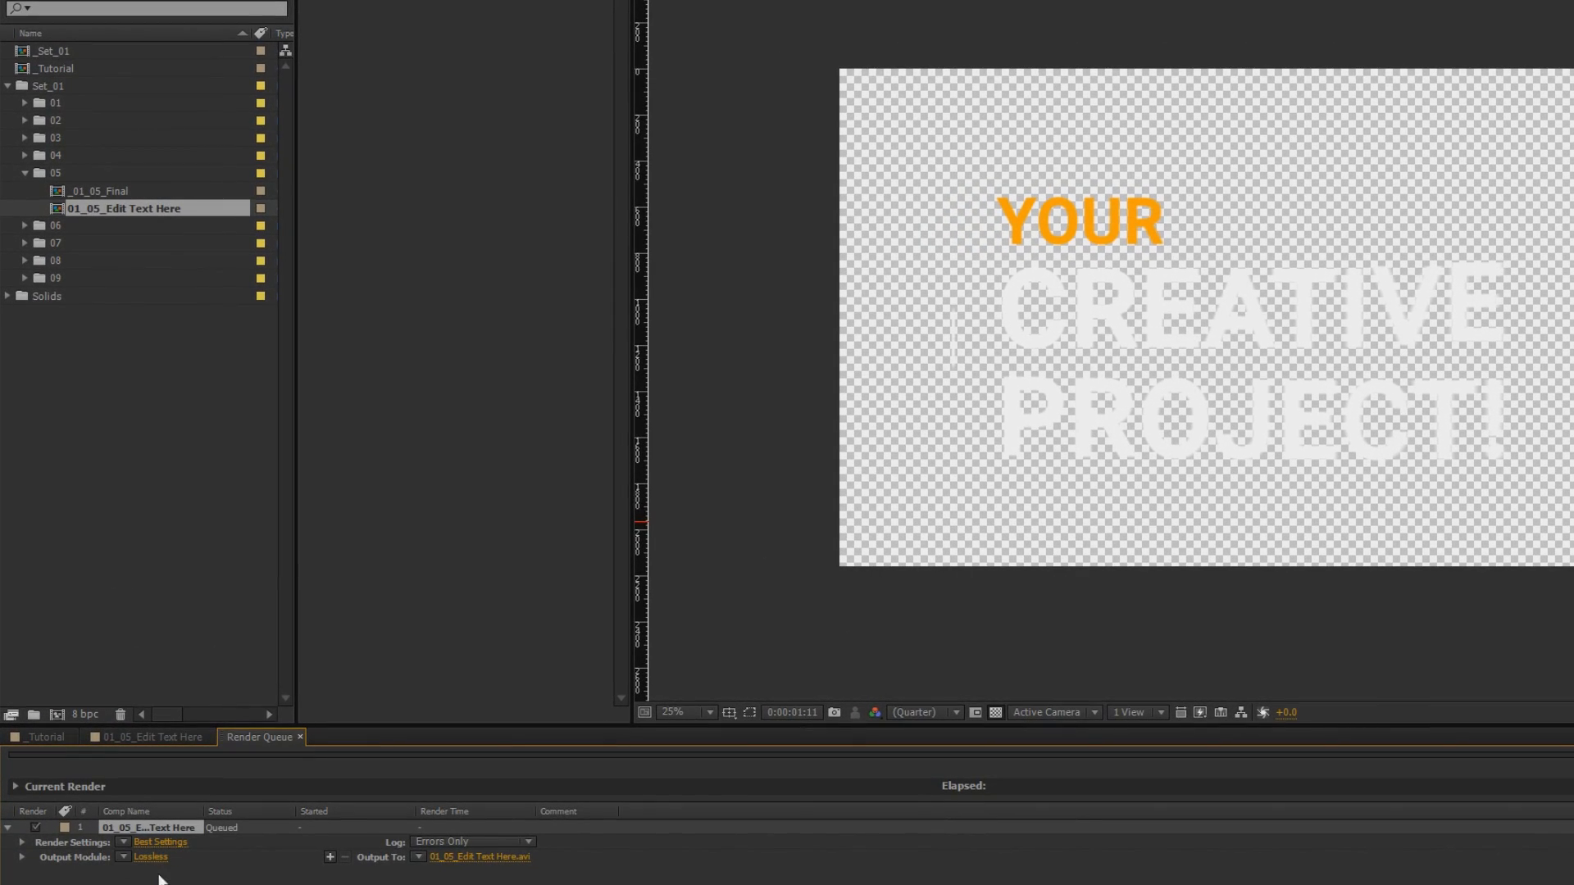
pyautogui.click(148, 843)
pyautogui.click(967, 80)
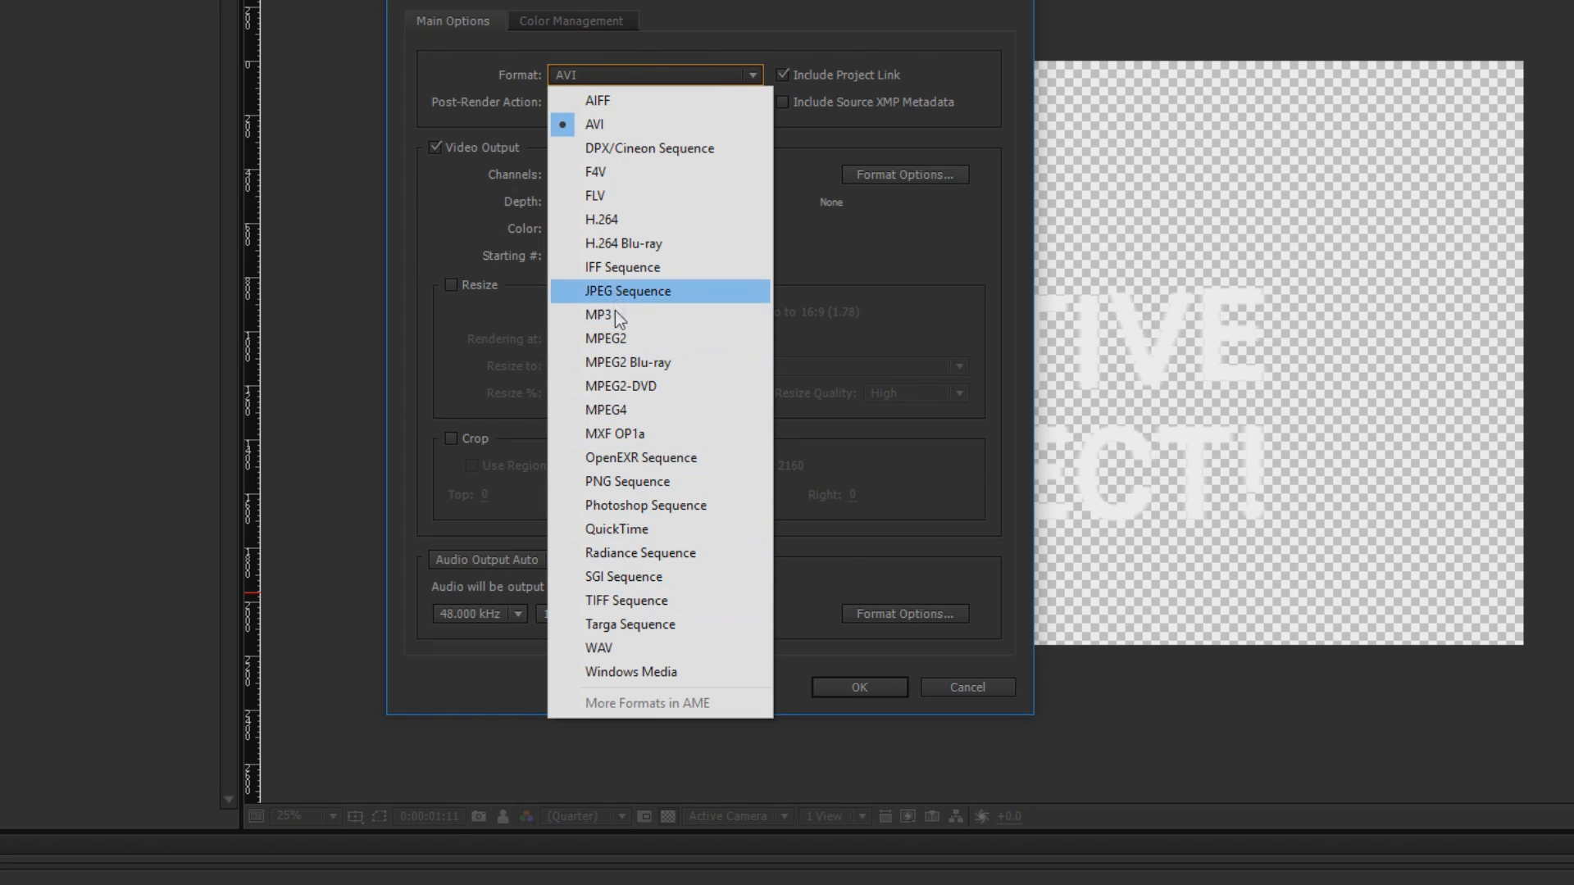
pyautogui.click(621, 482)
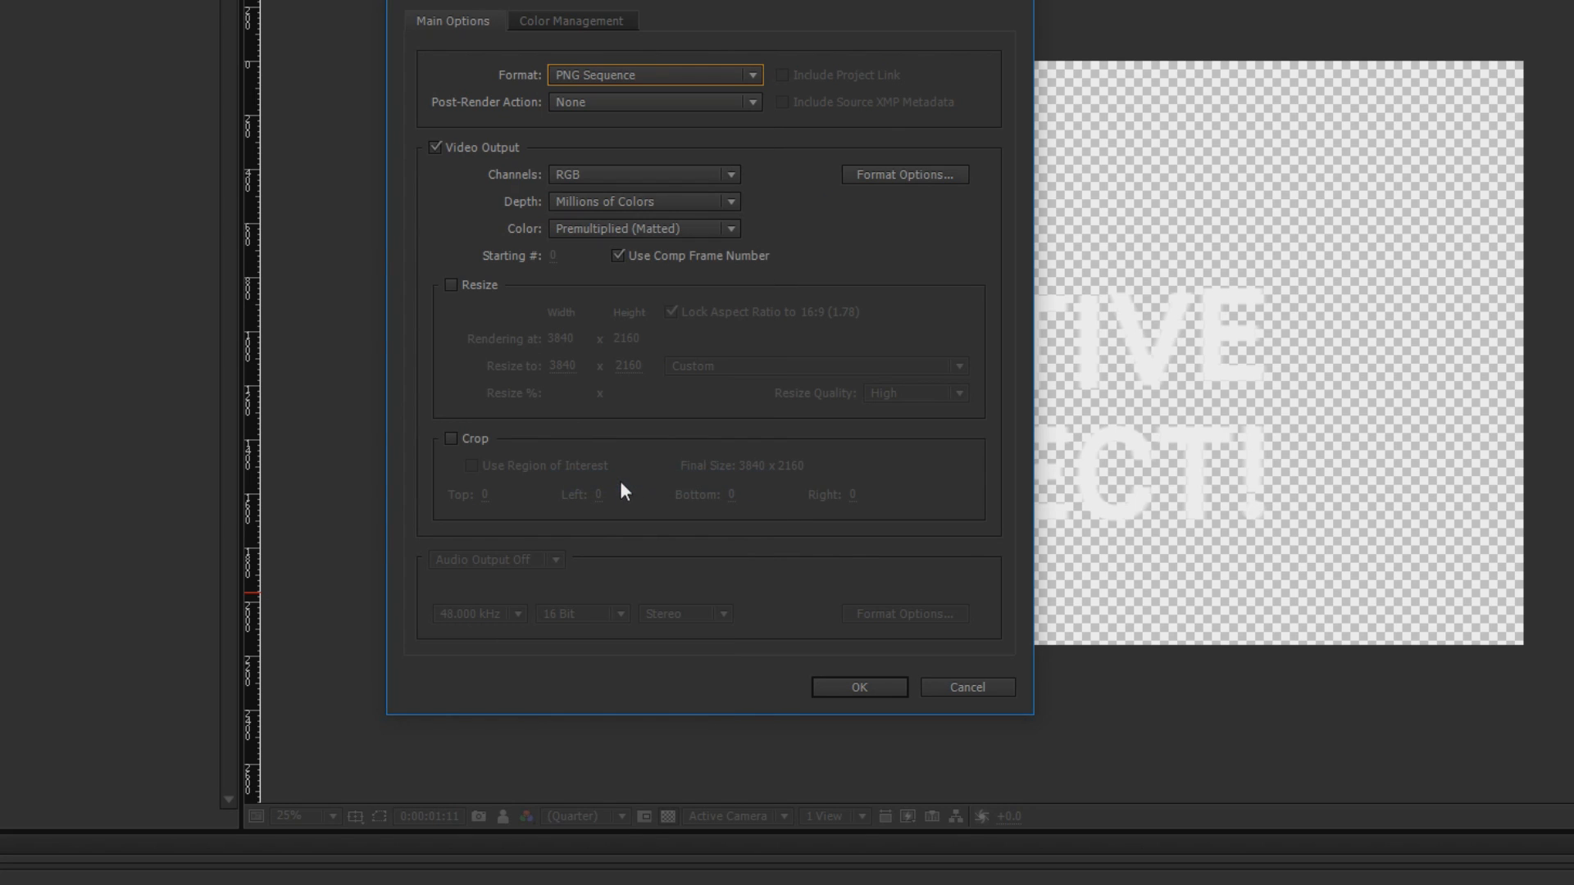
pyautogui.click(571, 183)
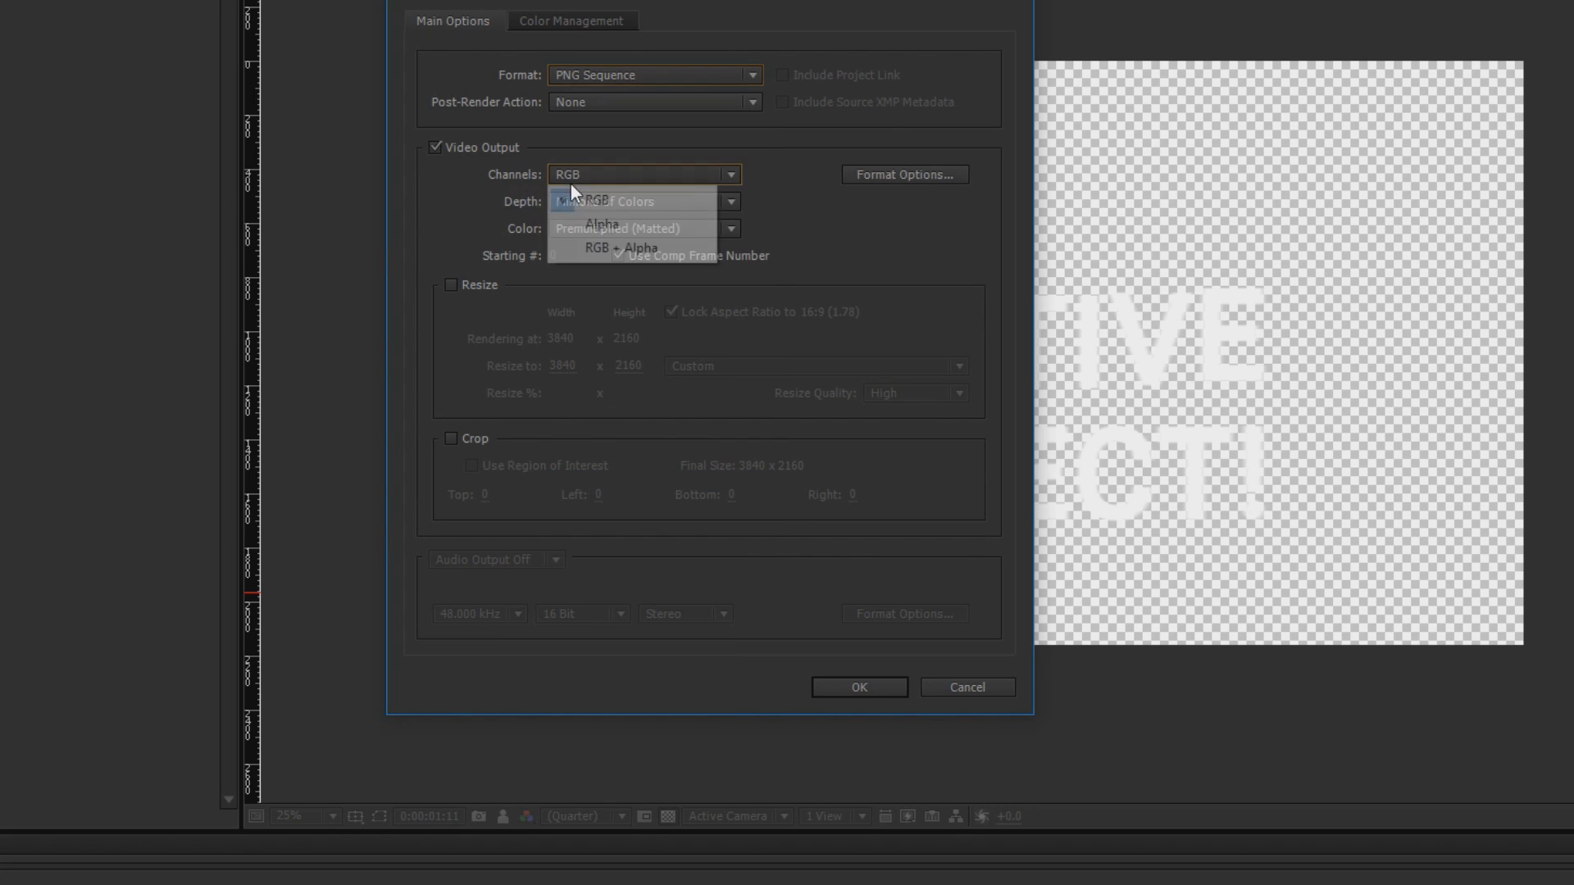
pyautogui.click(590, 248)
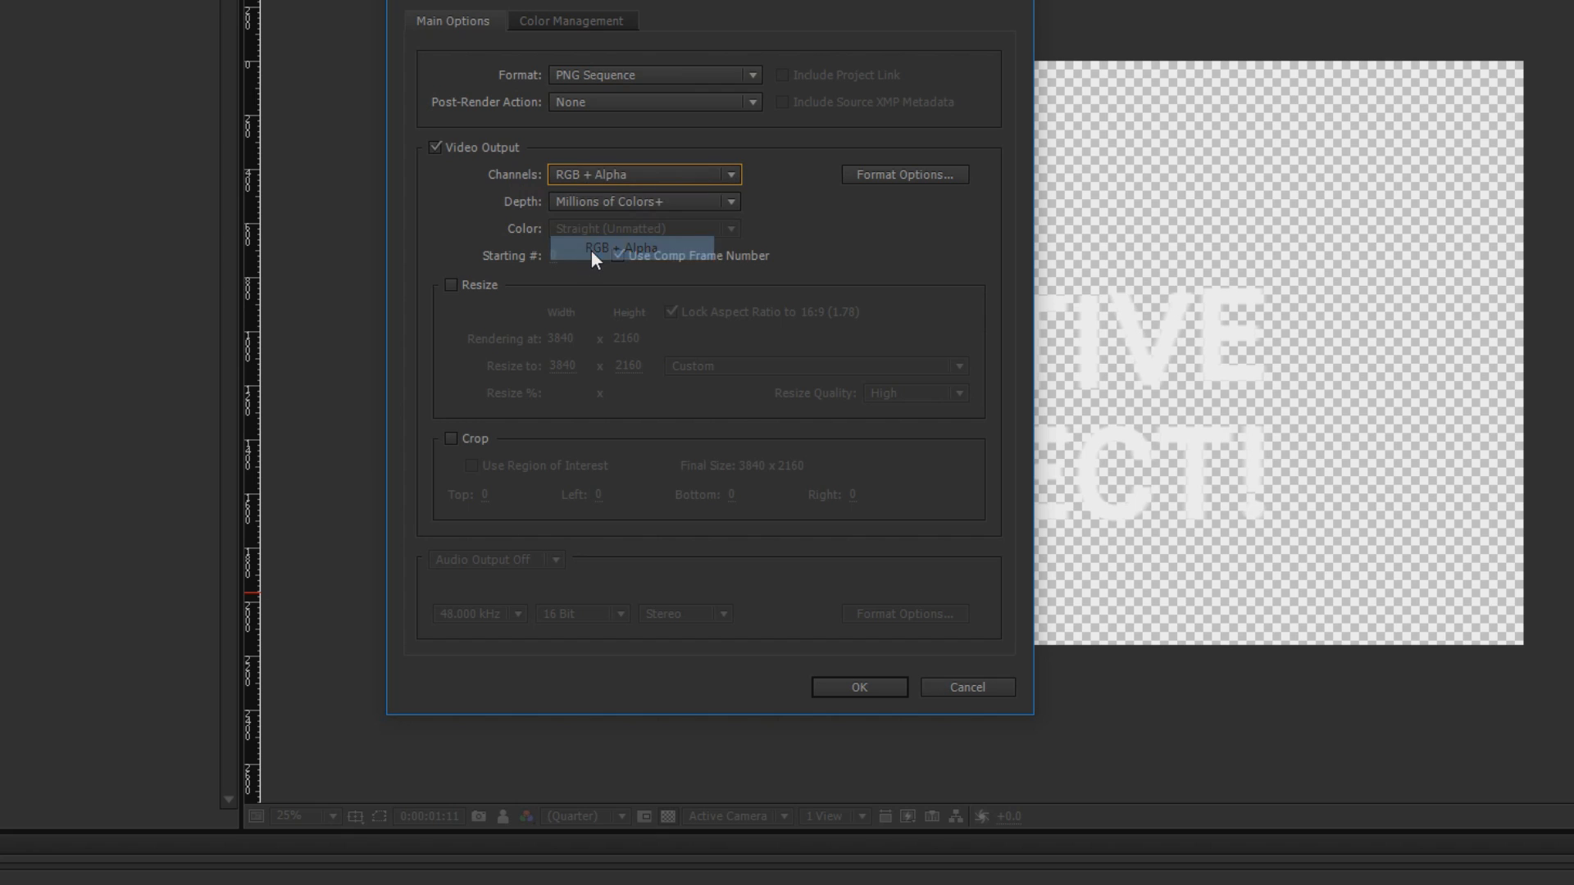
# Review the compression choices in the PNG format options, keep None, and accept the options.
pyautogui.click(918, 171)
pyautogui.click(931, 508)
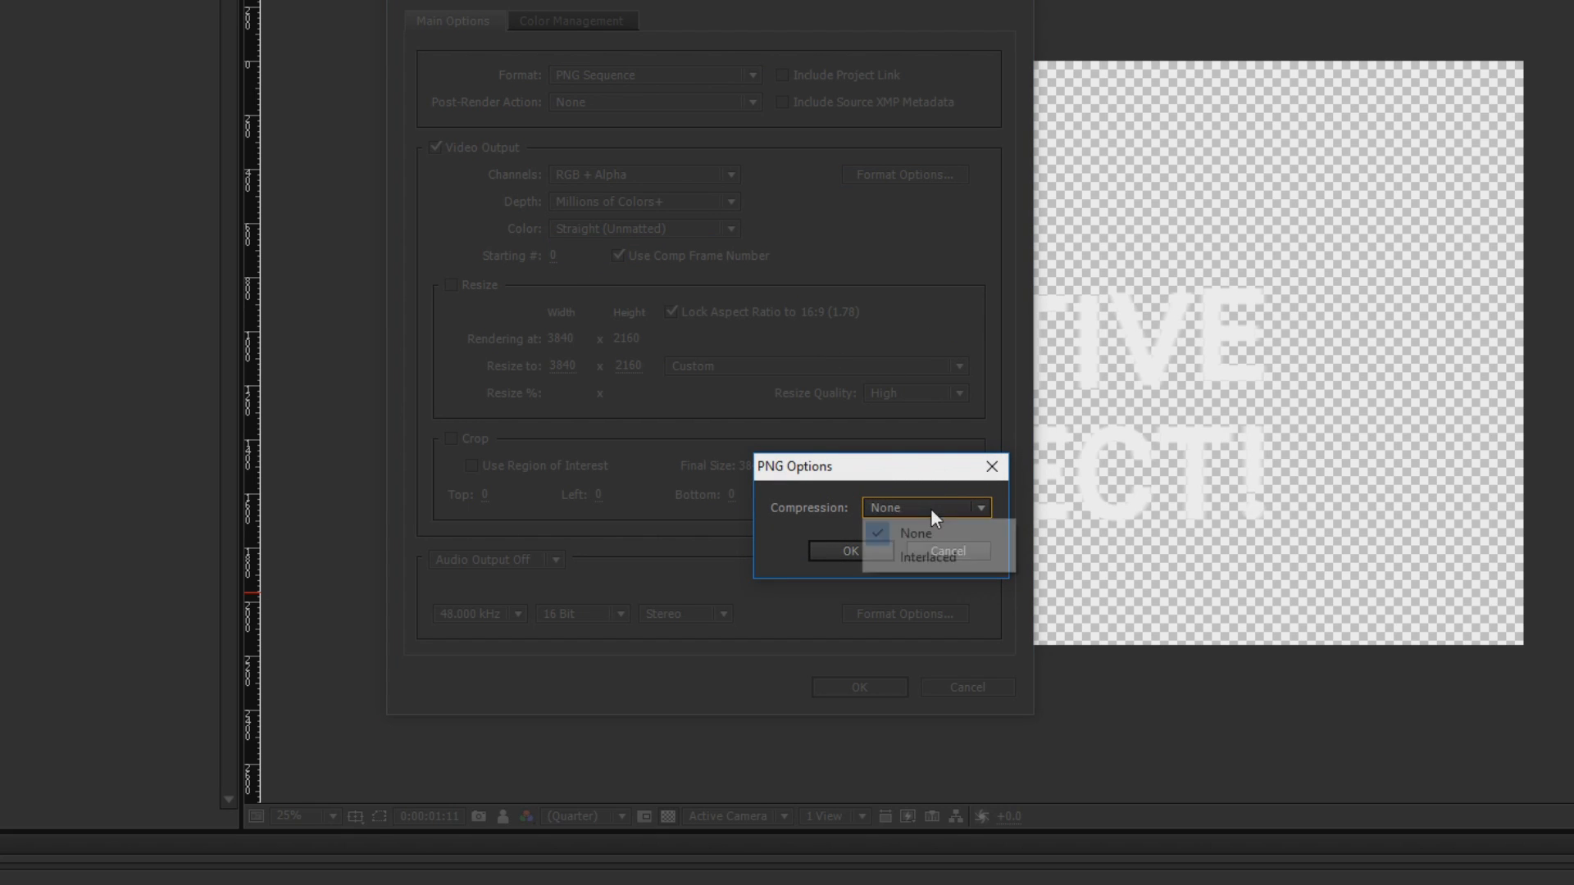
pyautogui.click(847, 483)
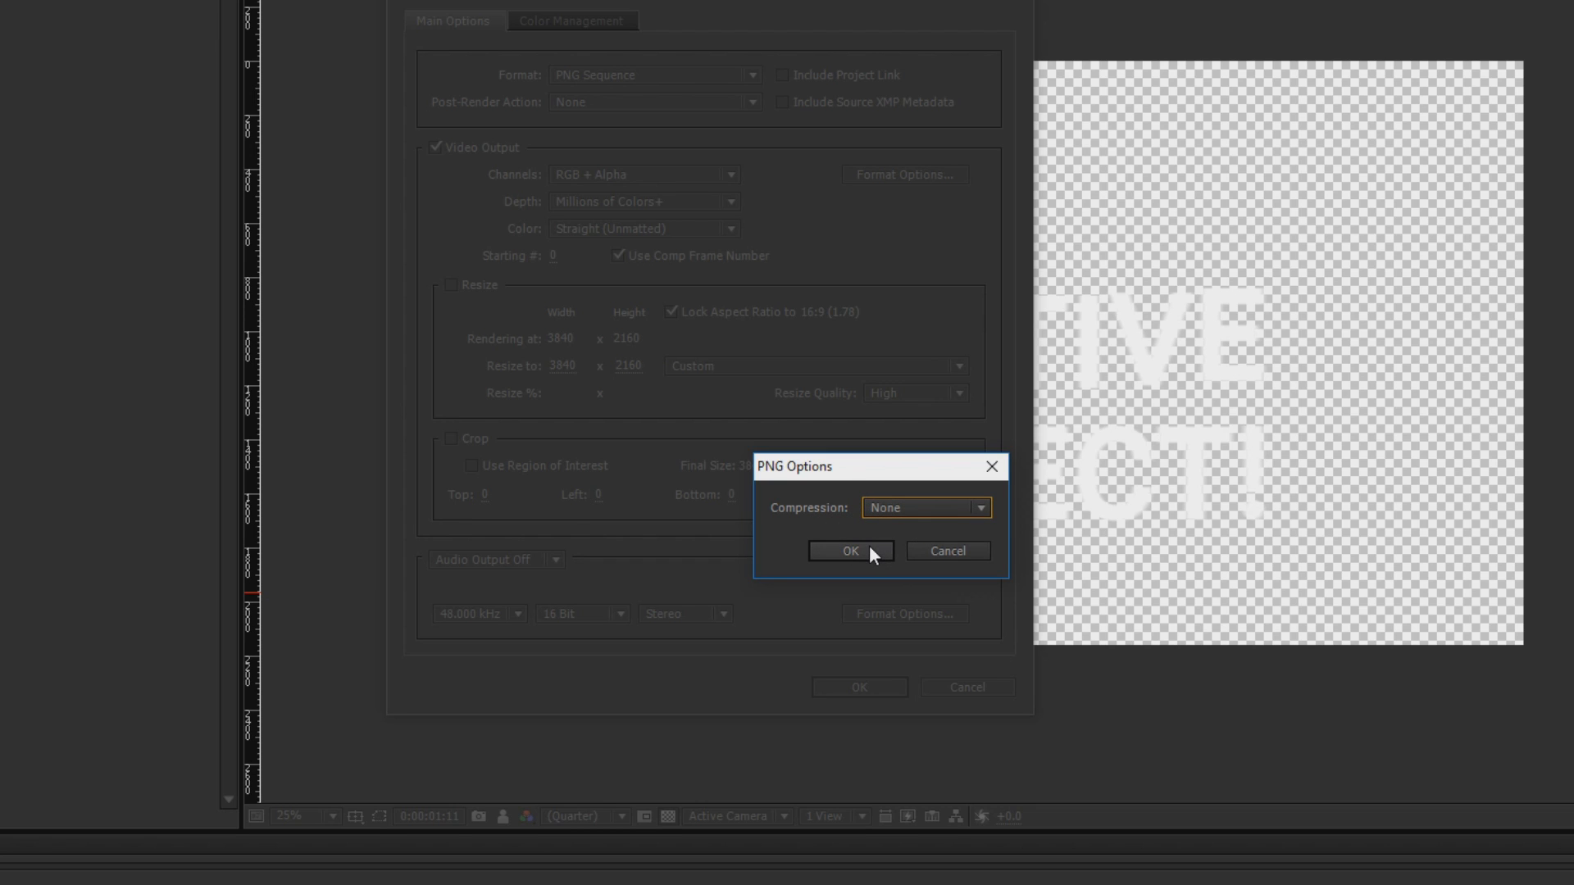
pyautogui.click(869, 547)
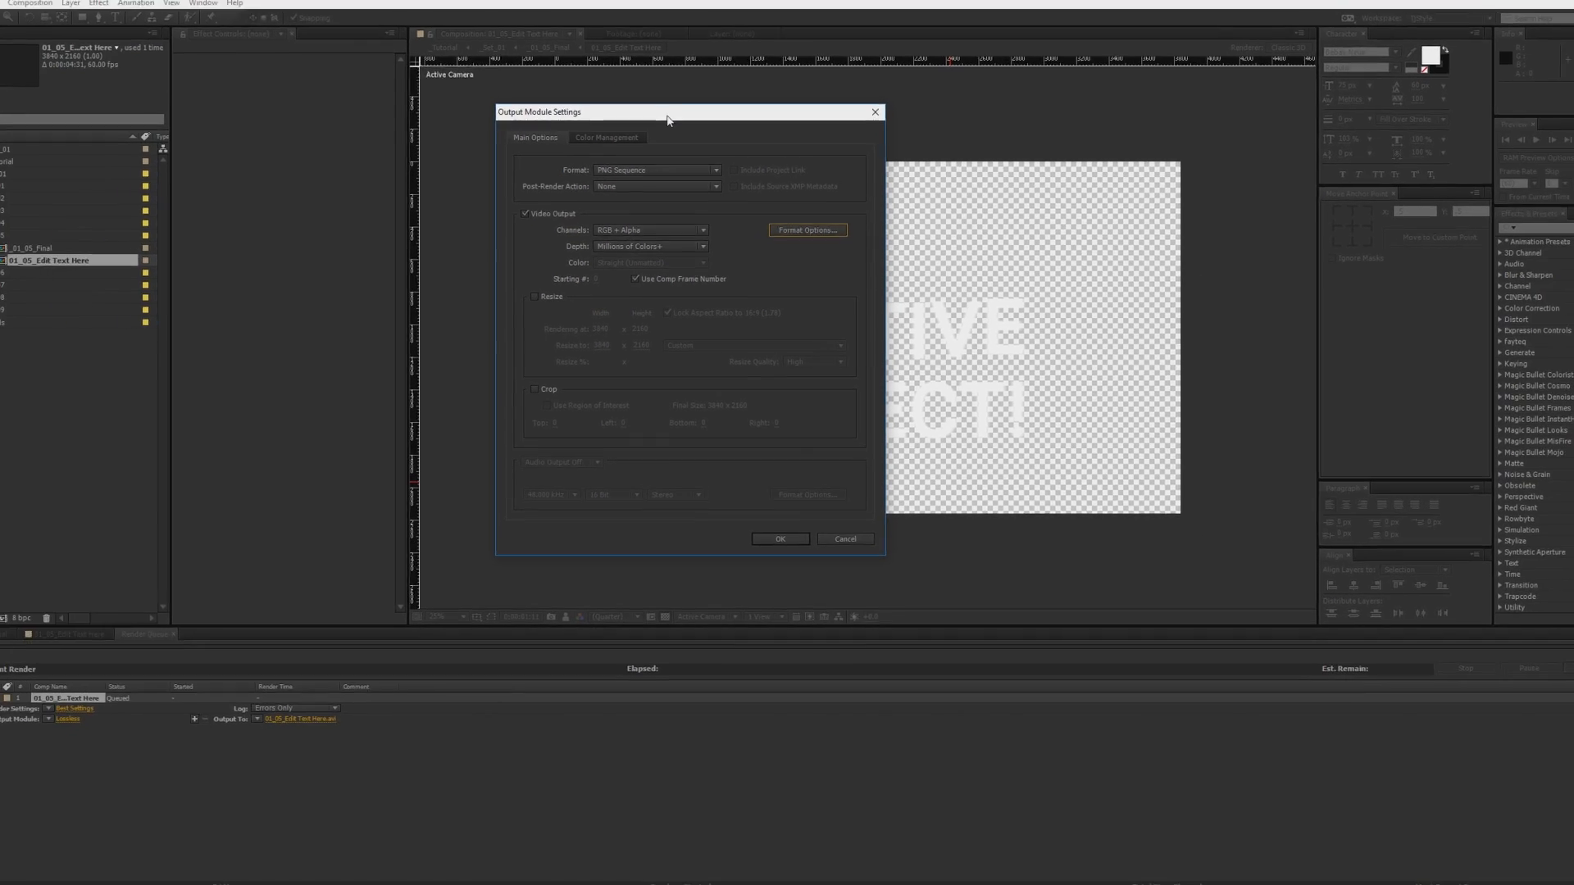
# Review the channel choices, keep RGB + Alpha, and accept the PNG Sequence output module settings.
pyautogui.moveTo(667, 120); pyautogui.dragTo(323, 119)
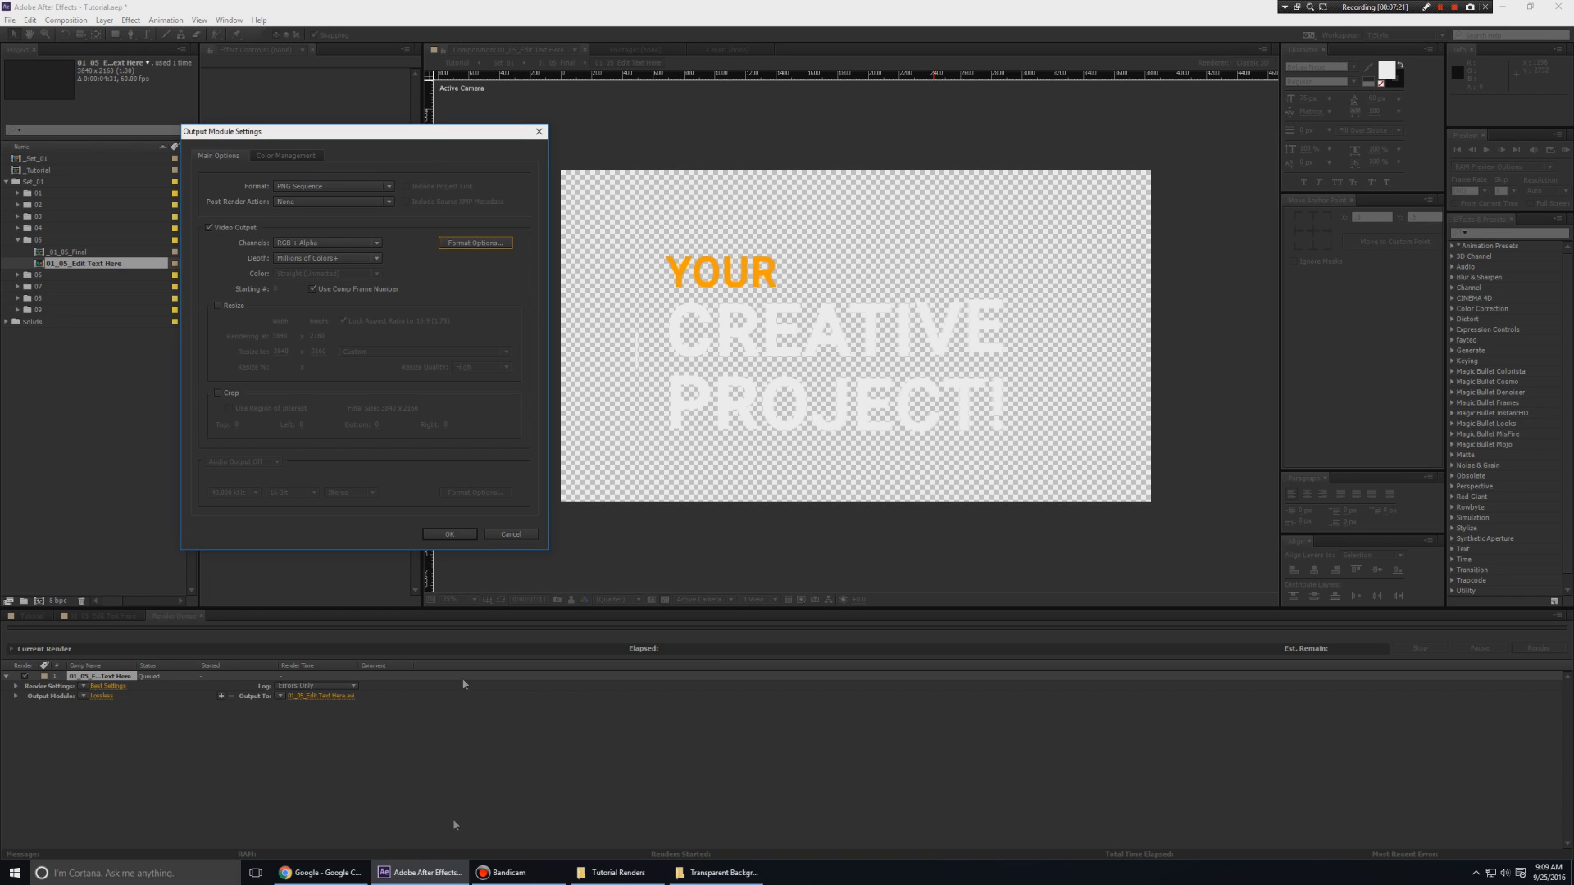
pyautogui.click(296, 244)
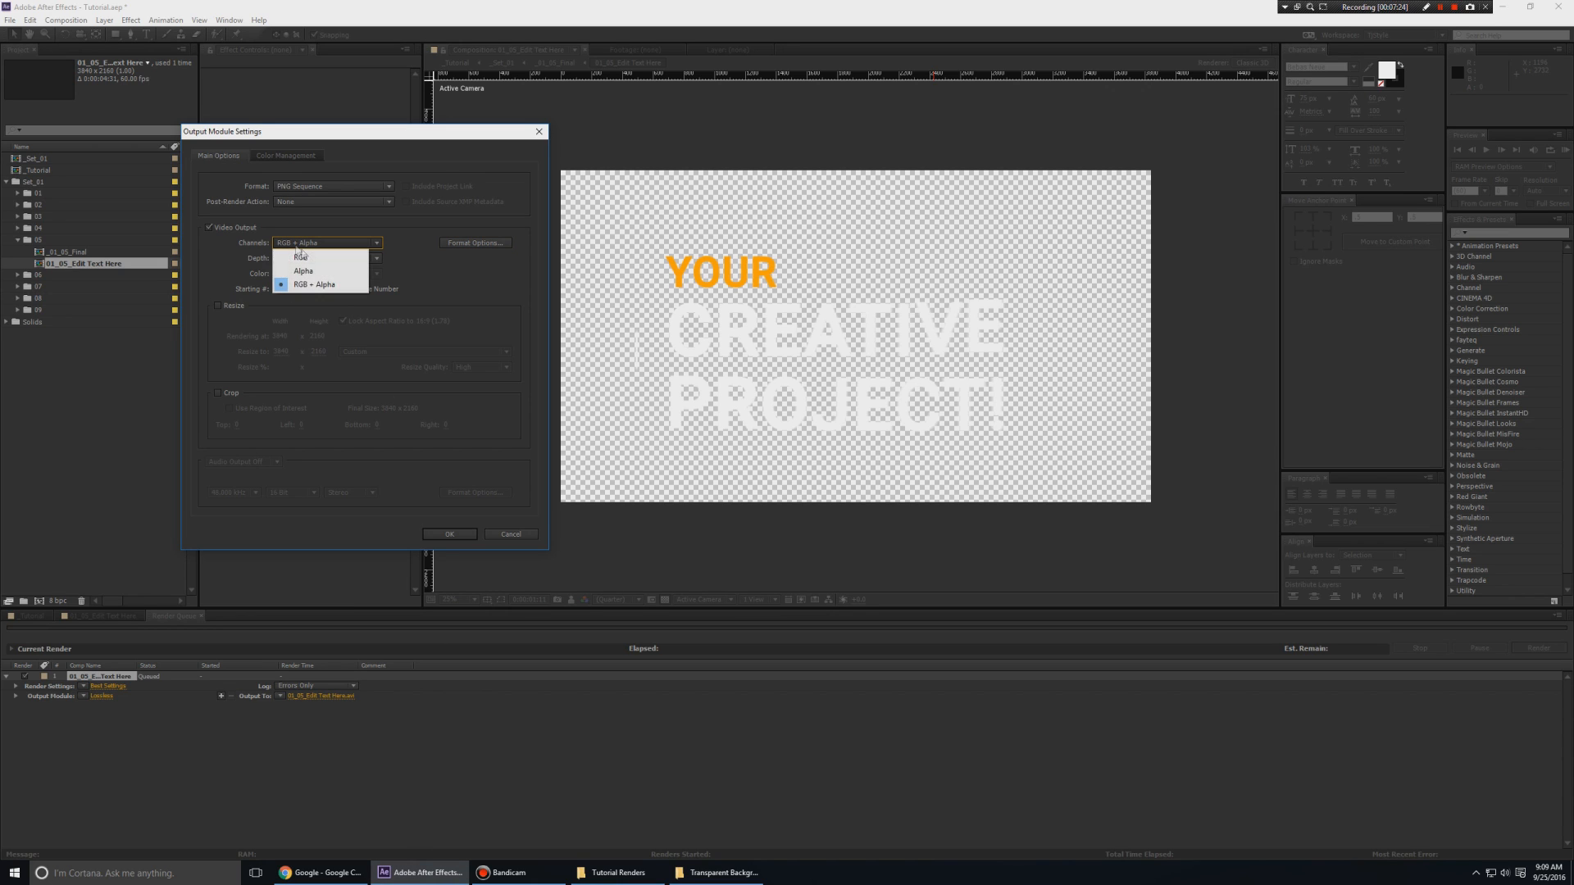
pyautogui.click(456, 534)
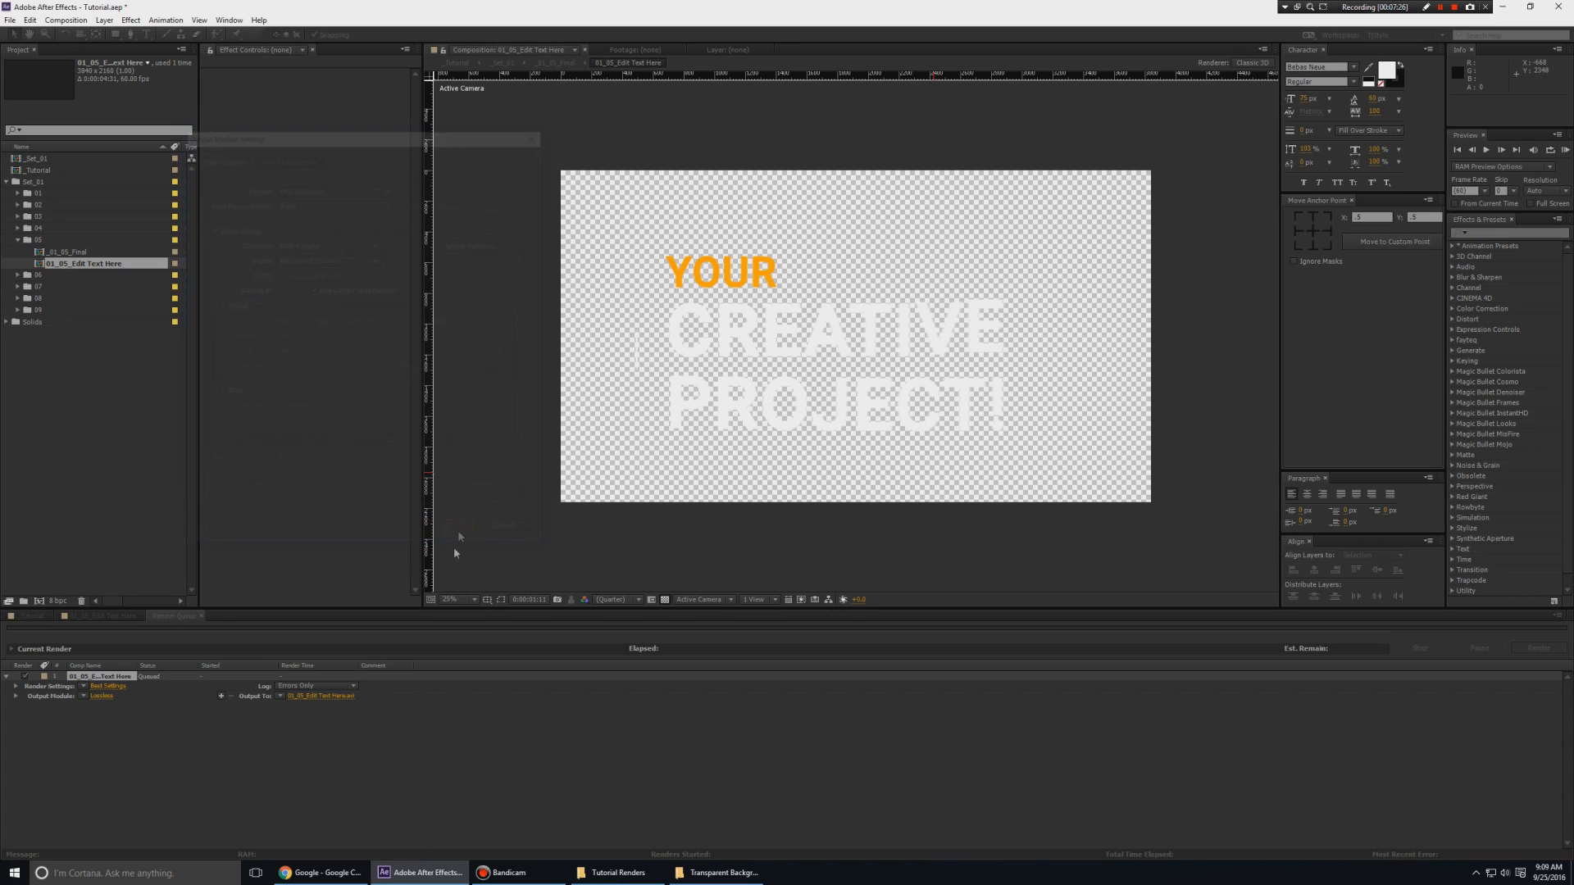
# In the output destination dialog, create a folder named Shot_02_C_03 inside the Render folder and open it.
pyautogui.click(339, 695)
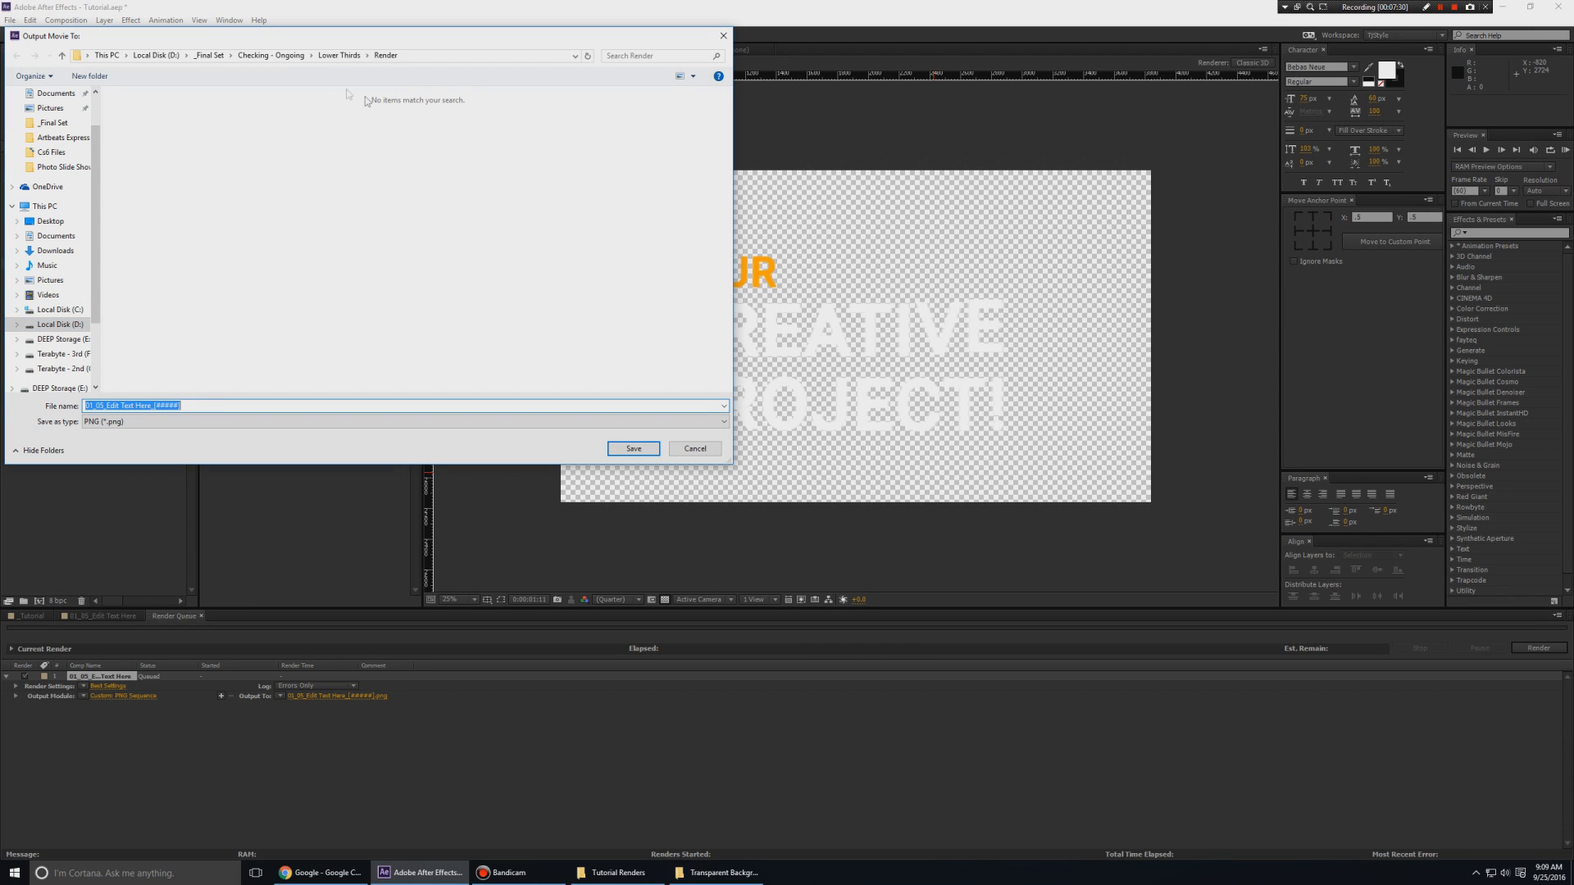
pyautogui.click(90, 75)
pyautogui.write('Shot_02_C')
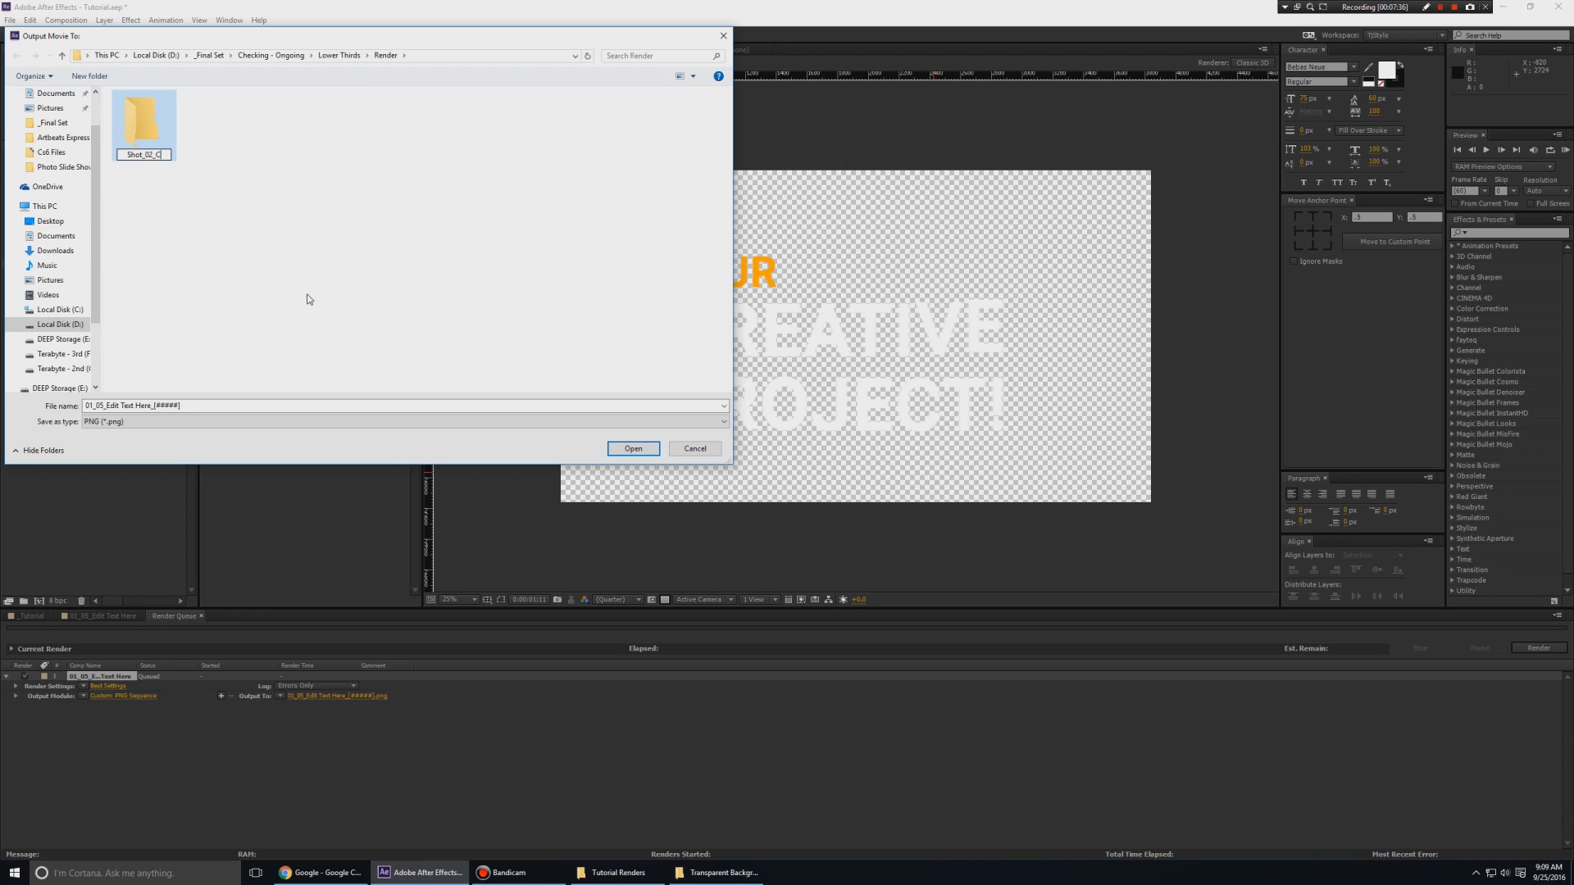
pyautogui.write('_03')
pyautogui.press('Return')
pyautogui.press('Return')
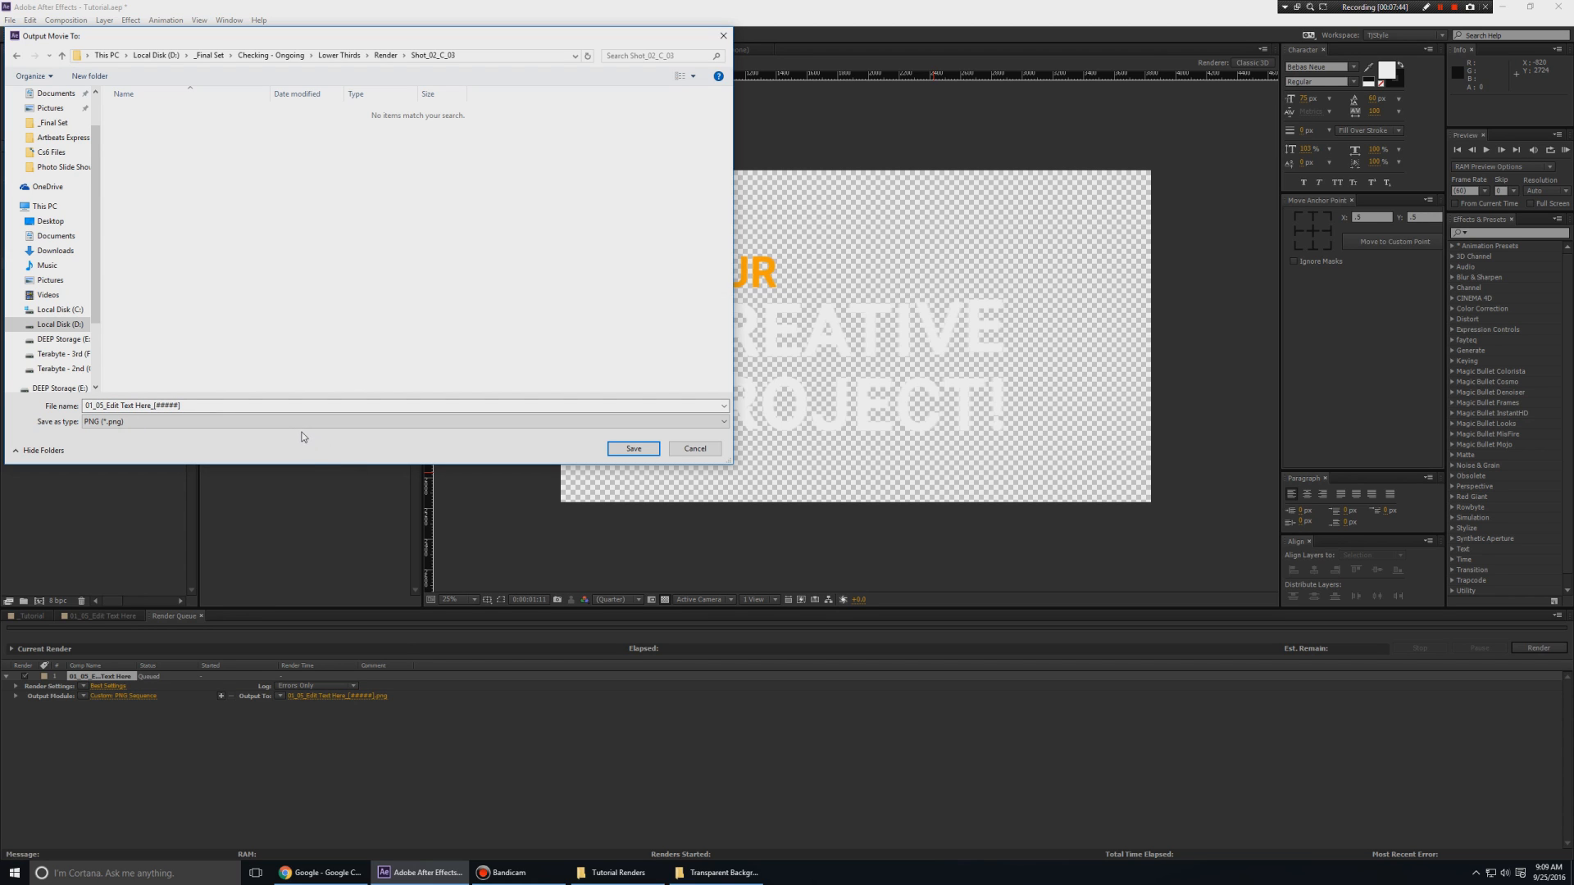
# Look at how the frames in the existing PNG Seq folder are named, and return to the After Effects output dialog.
pyautogui.click(615, 872)
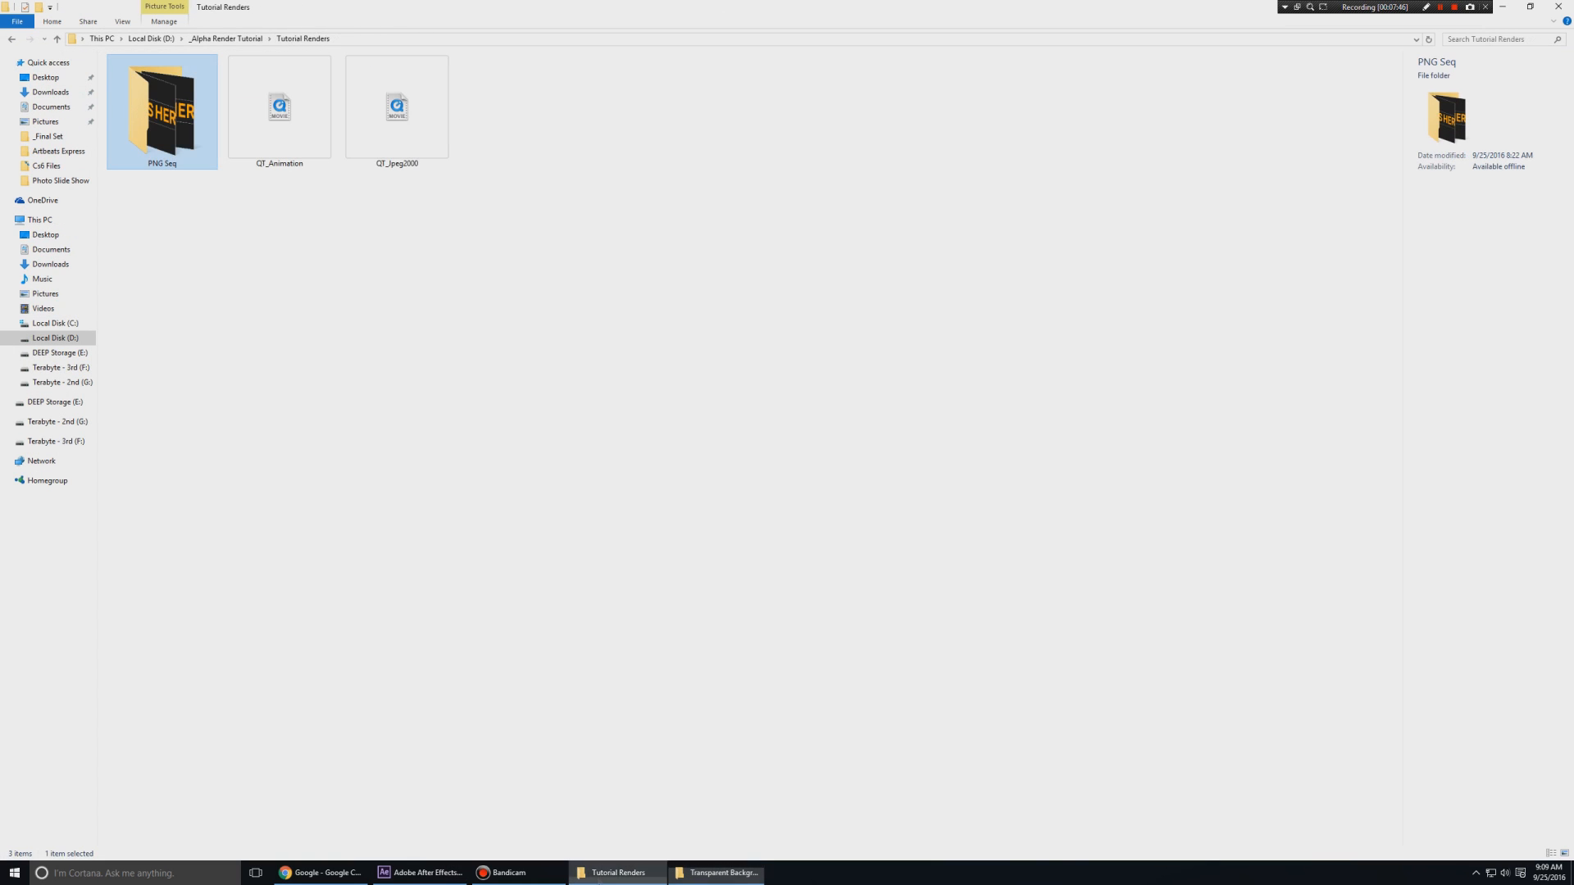
pyautogui.doubleClick(182, 138)
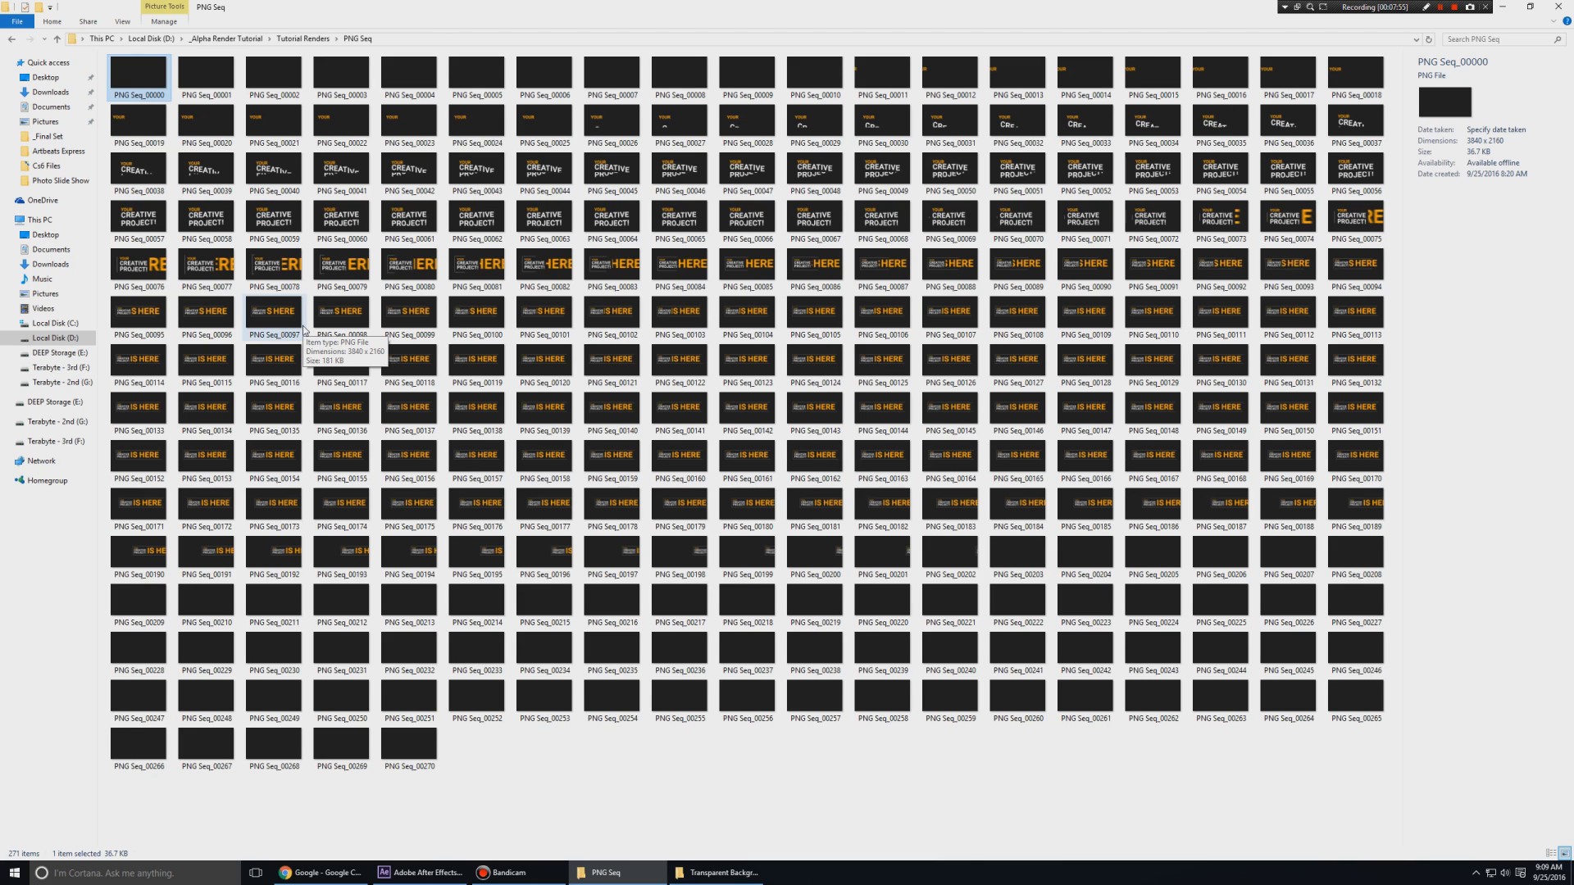
pyautogui.click(419, 872)
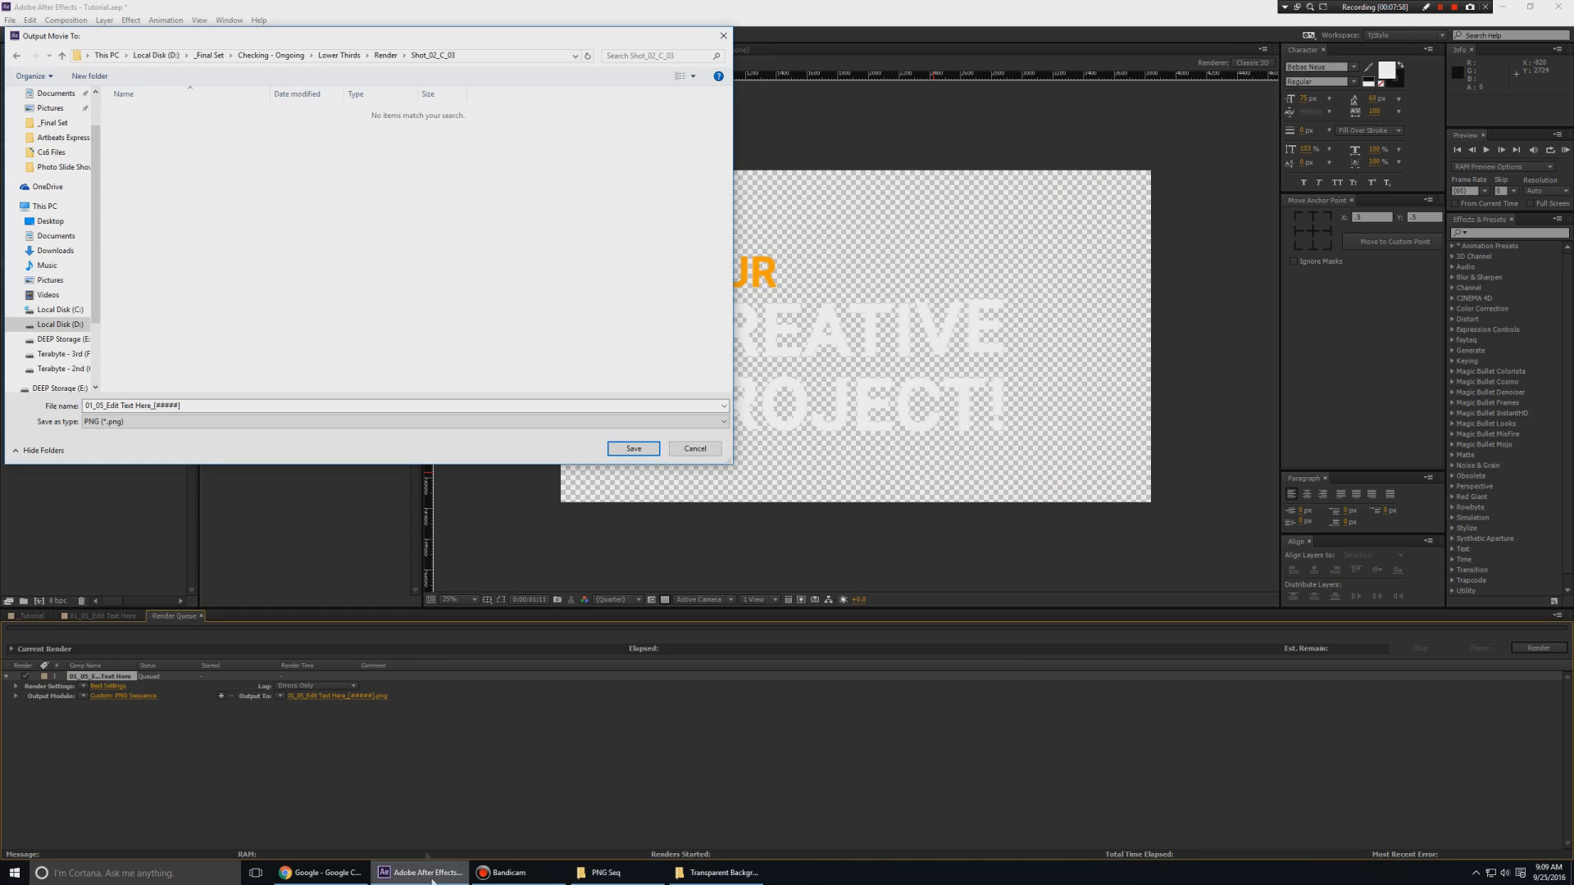
# Name the output sequence PNG Seq_[#####] and save the destination in the Shot_02_C_03 folder.
pyautogui.tripleClick(217, 404)
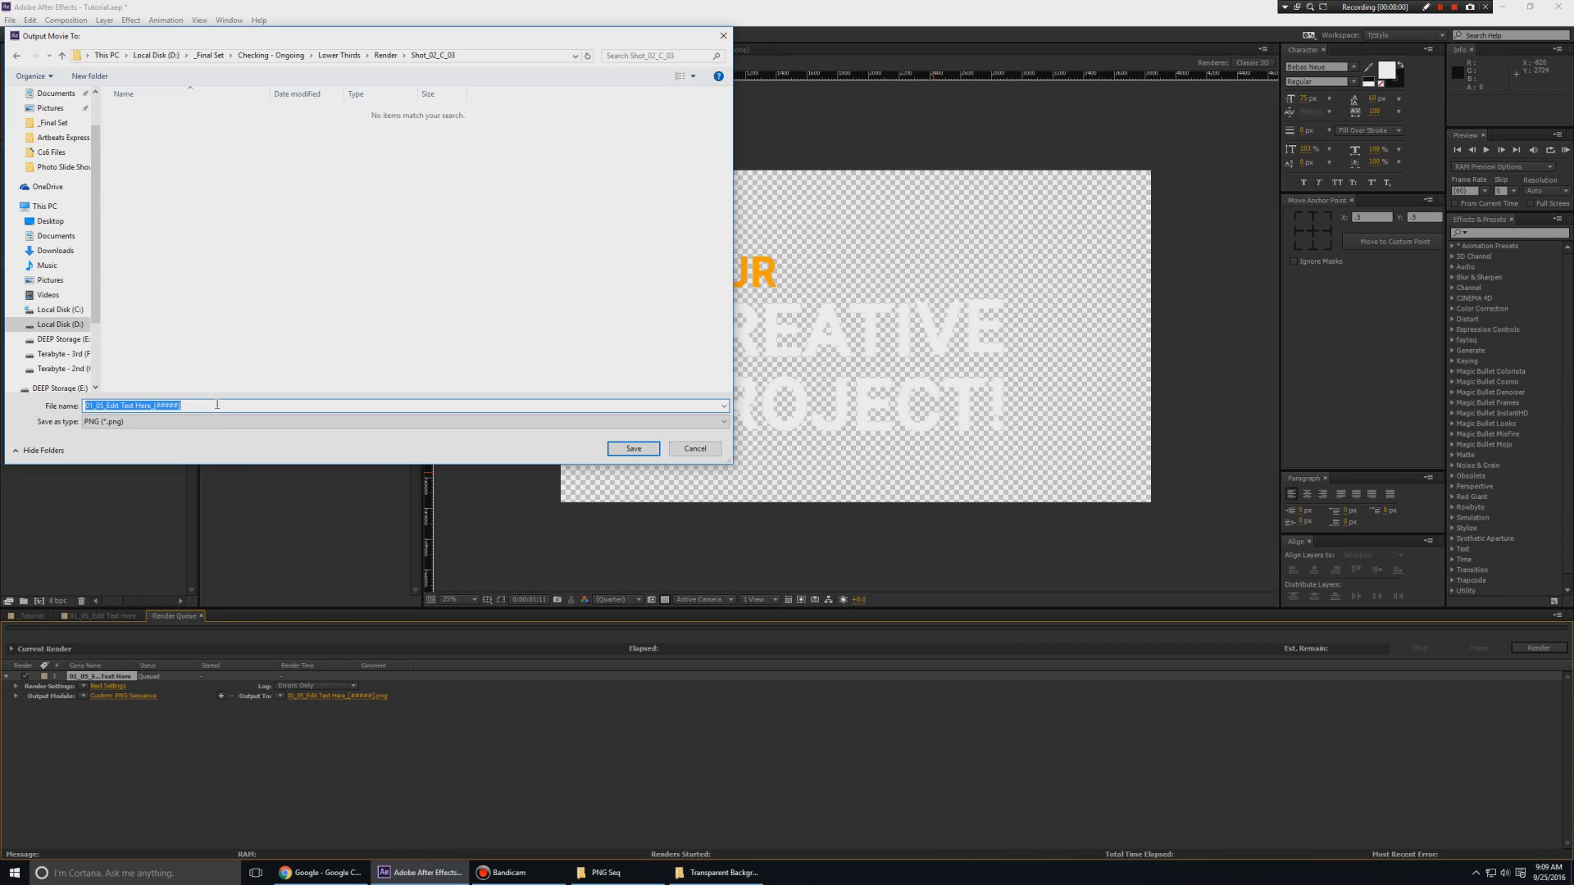
pyautogui.write('PNG Seq_0')
pyautogui.press('BackSpace')
pyautogui.press('BackSpace')
pyautogui.click(633, 449)
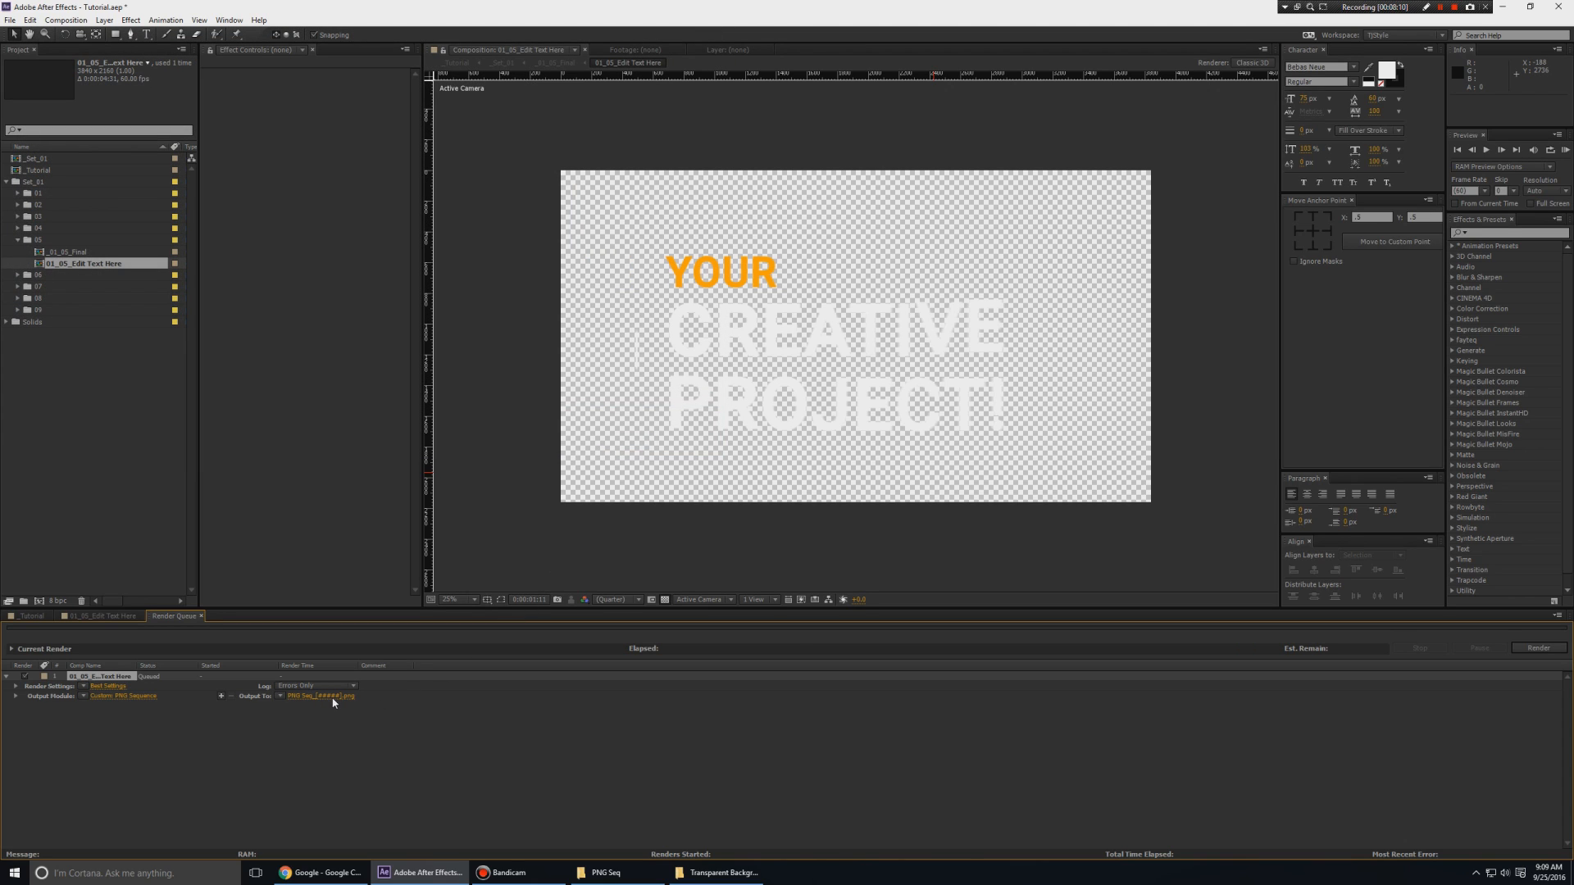
# Switch to File Explorer, return to the Tutorial Renders folder, and check the PNG Seq folder's size in its properties.
pyautogui.click(610, 872)
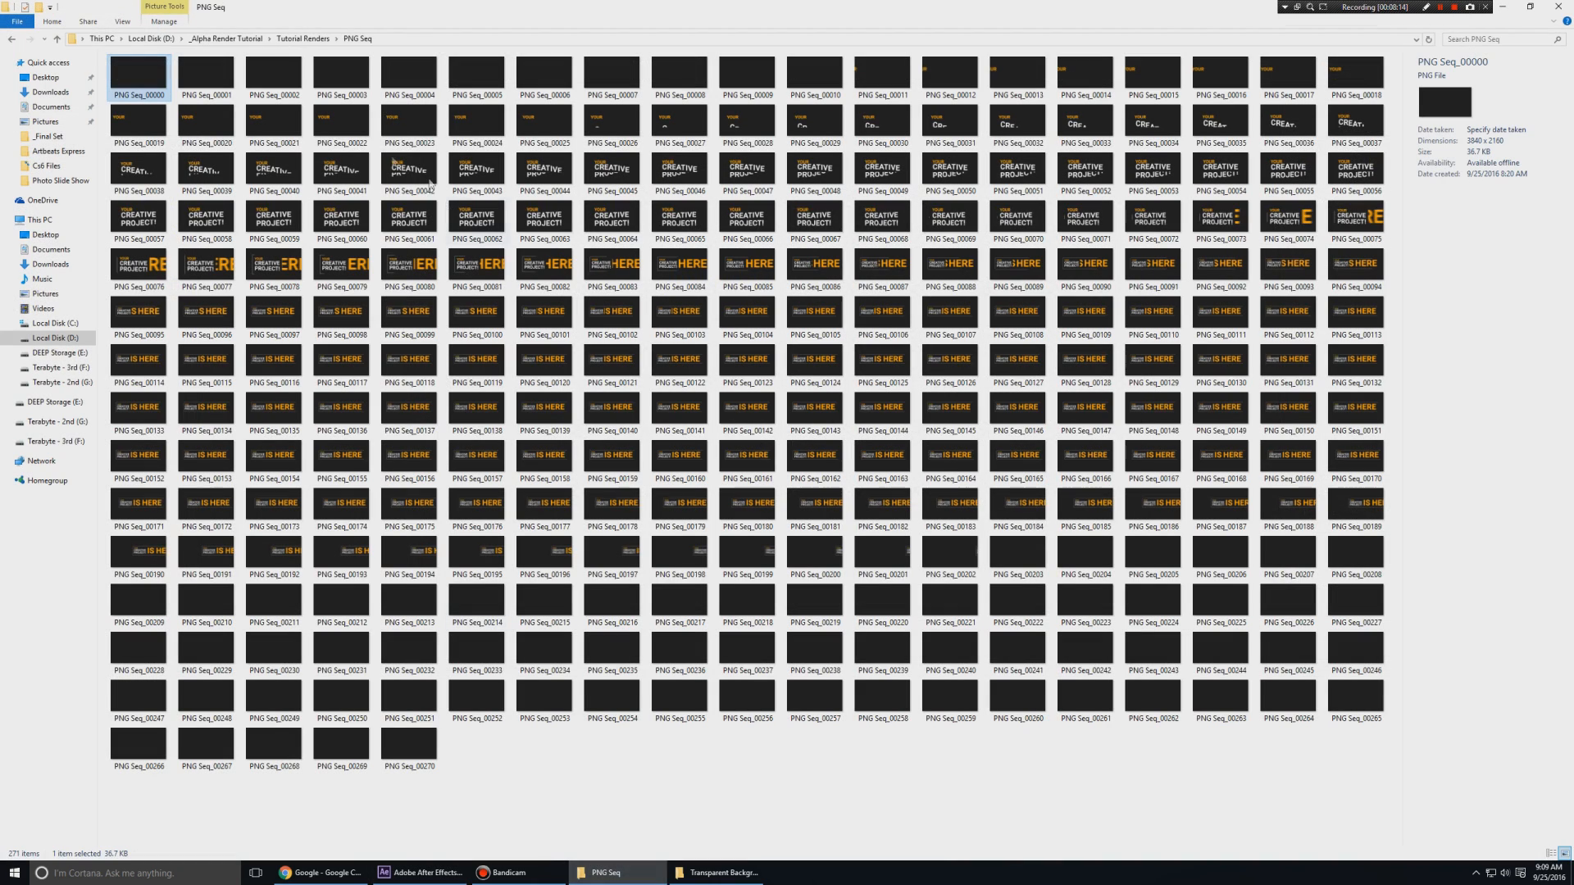
pyautogui.click(299, 41)
pyautogui.rightClick(146, 112)
pyautogui.click(186, 469)
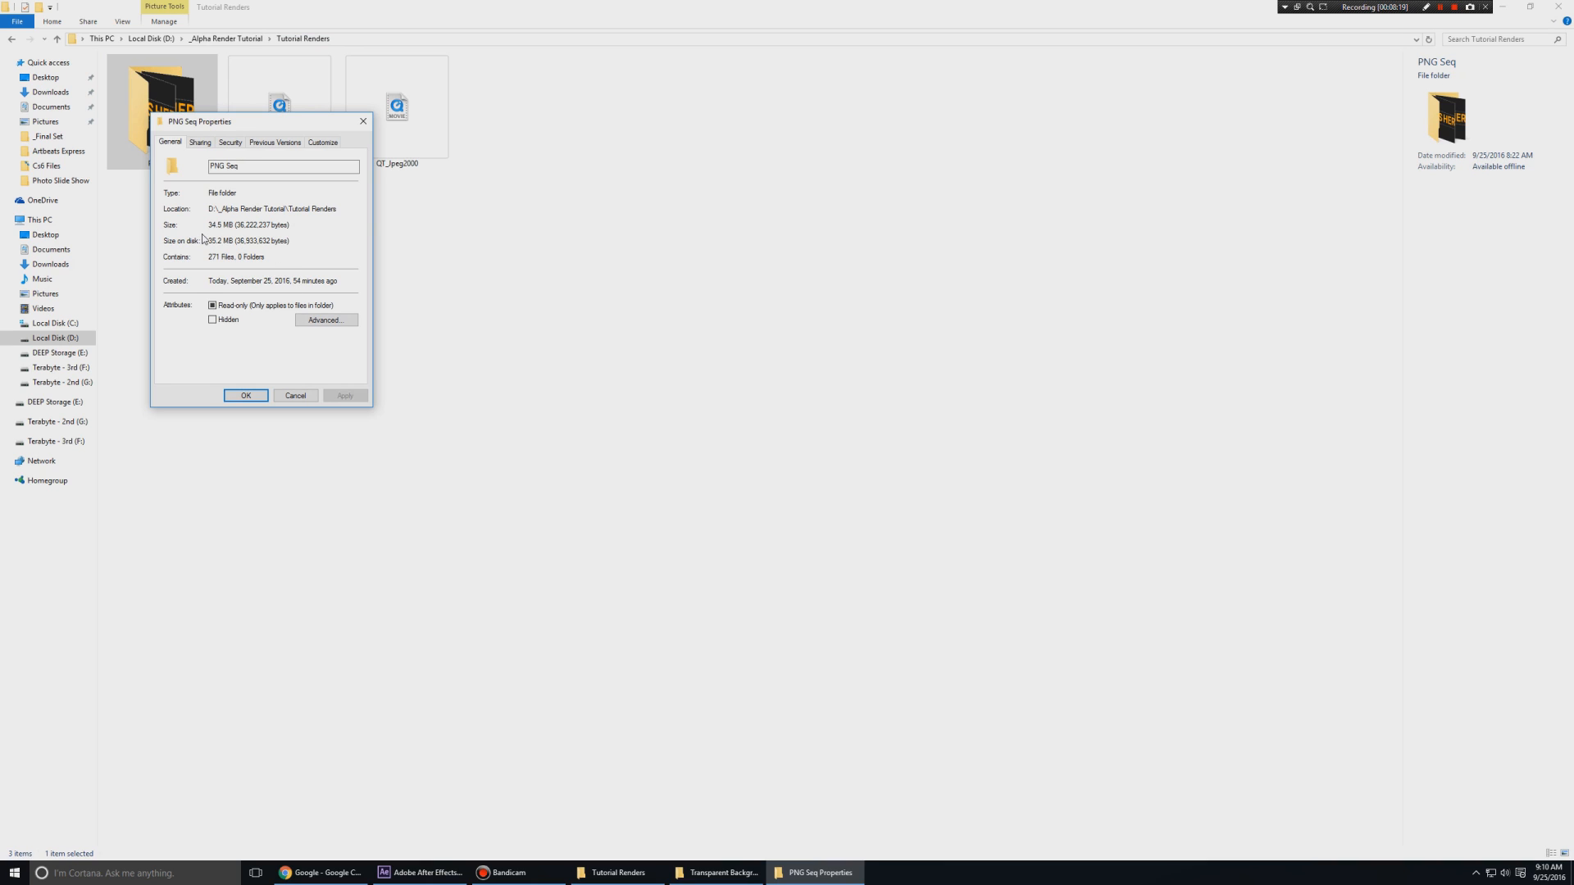
pyautogui.click(245, 396)
# Compress the PNG Seq folder into a ZIP archive named PNG Seq.zip.
pyautogui.rightClick(171, 142)
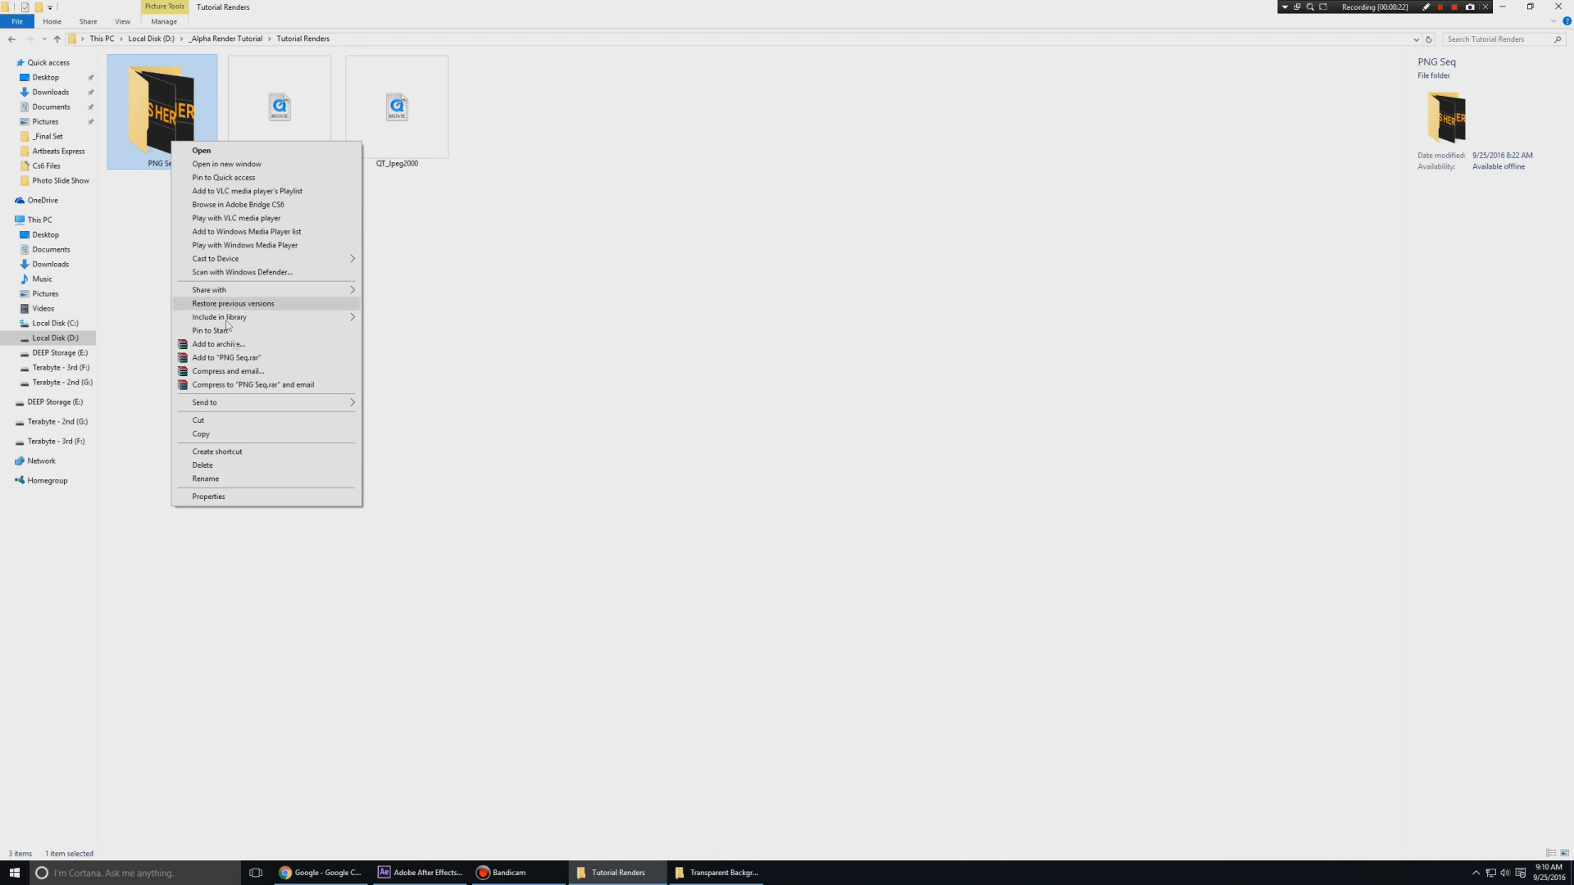
pyautogui.click(236, 345)
pyautogui.click(740, 421)
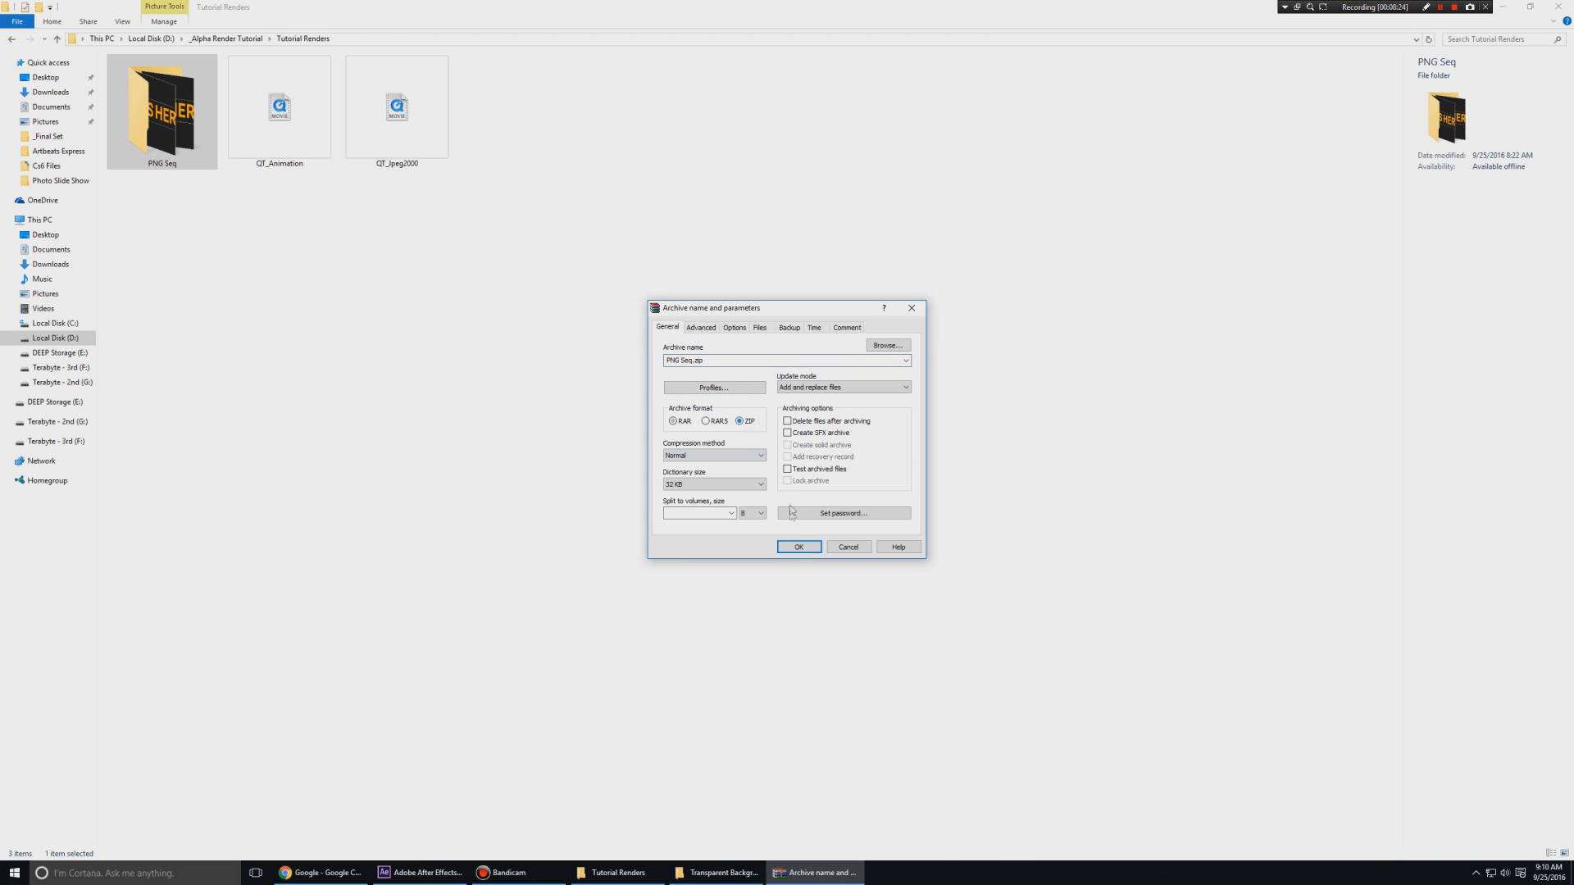
pyautogui.click(799, 546)
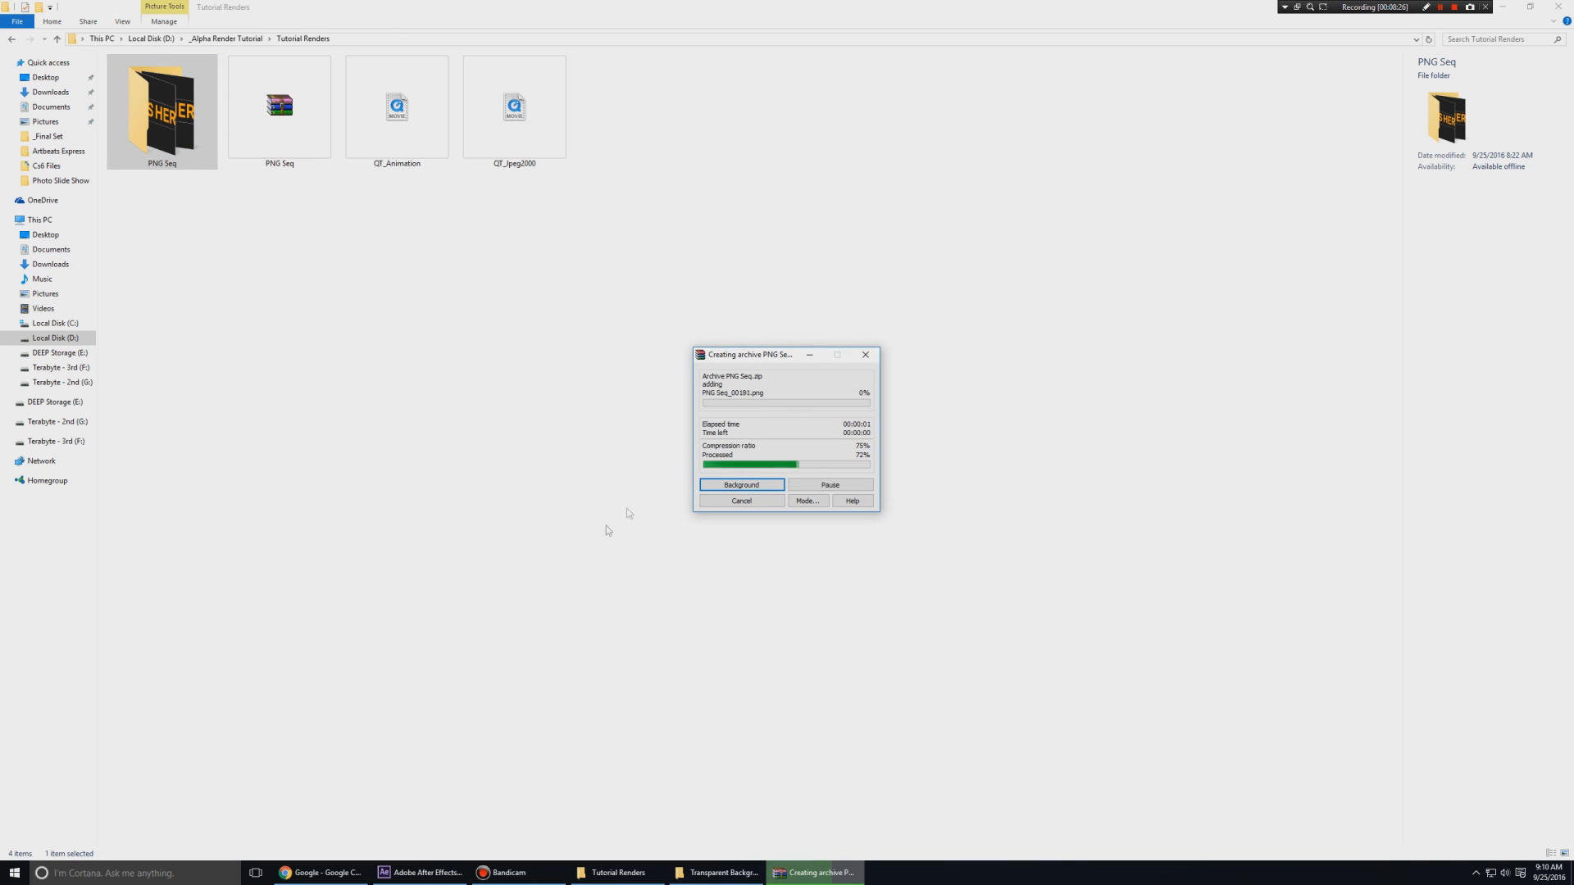
# Compare the file sizes of the PNG Seq ZIP archive and the QT_Jpeg2000 movie, and delete the ZIP archive.
pyautogui.click(291, 125)
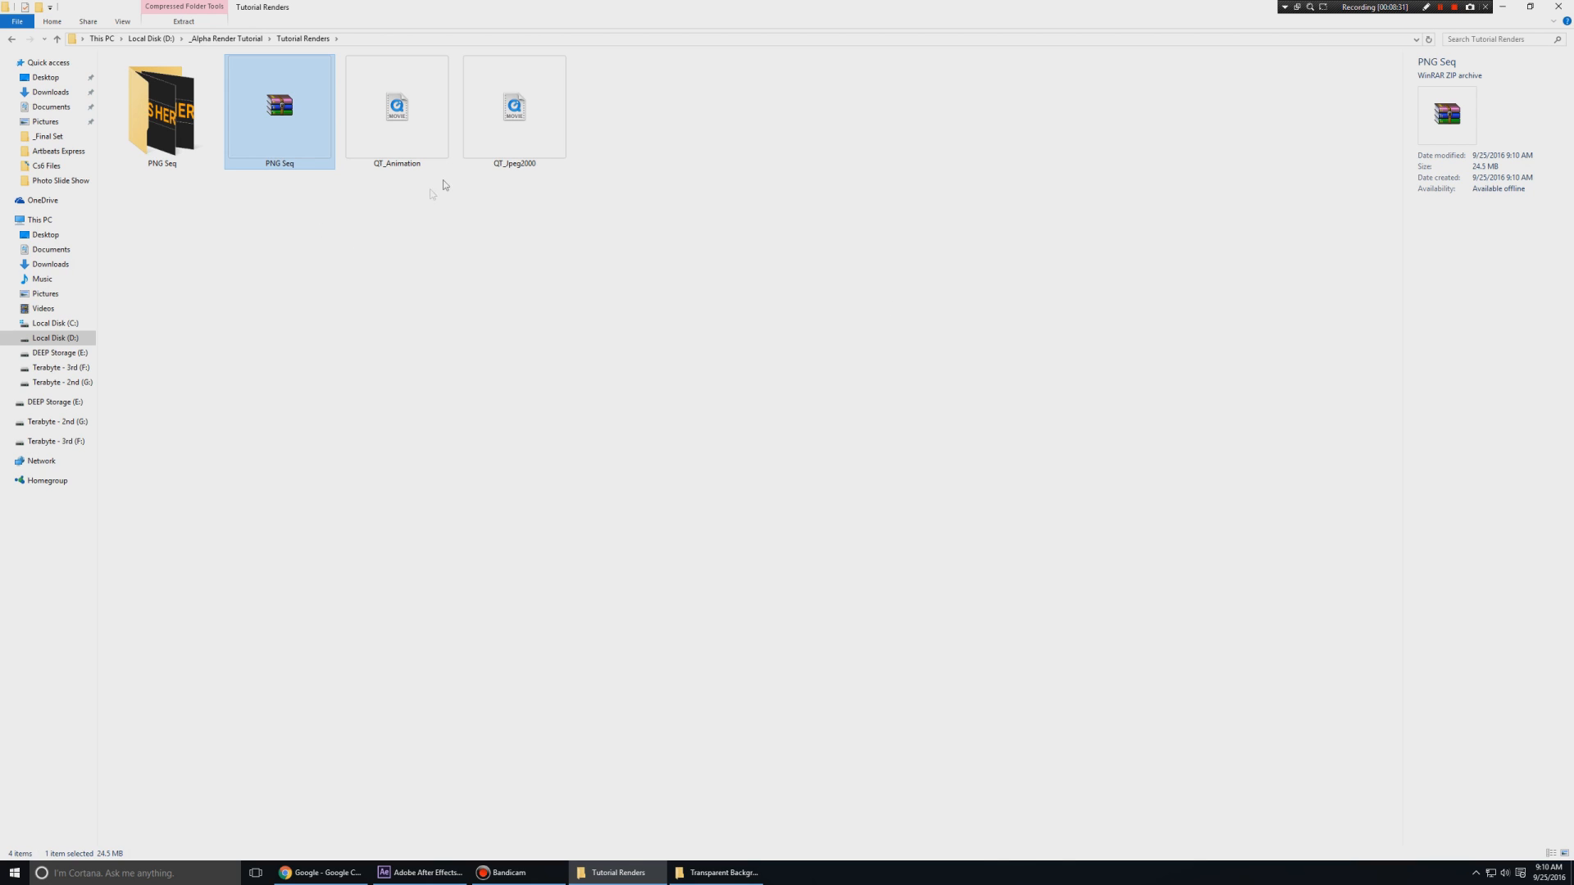
pyautogui.click(514, 110)
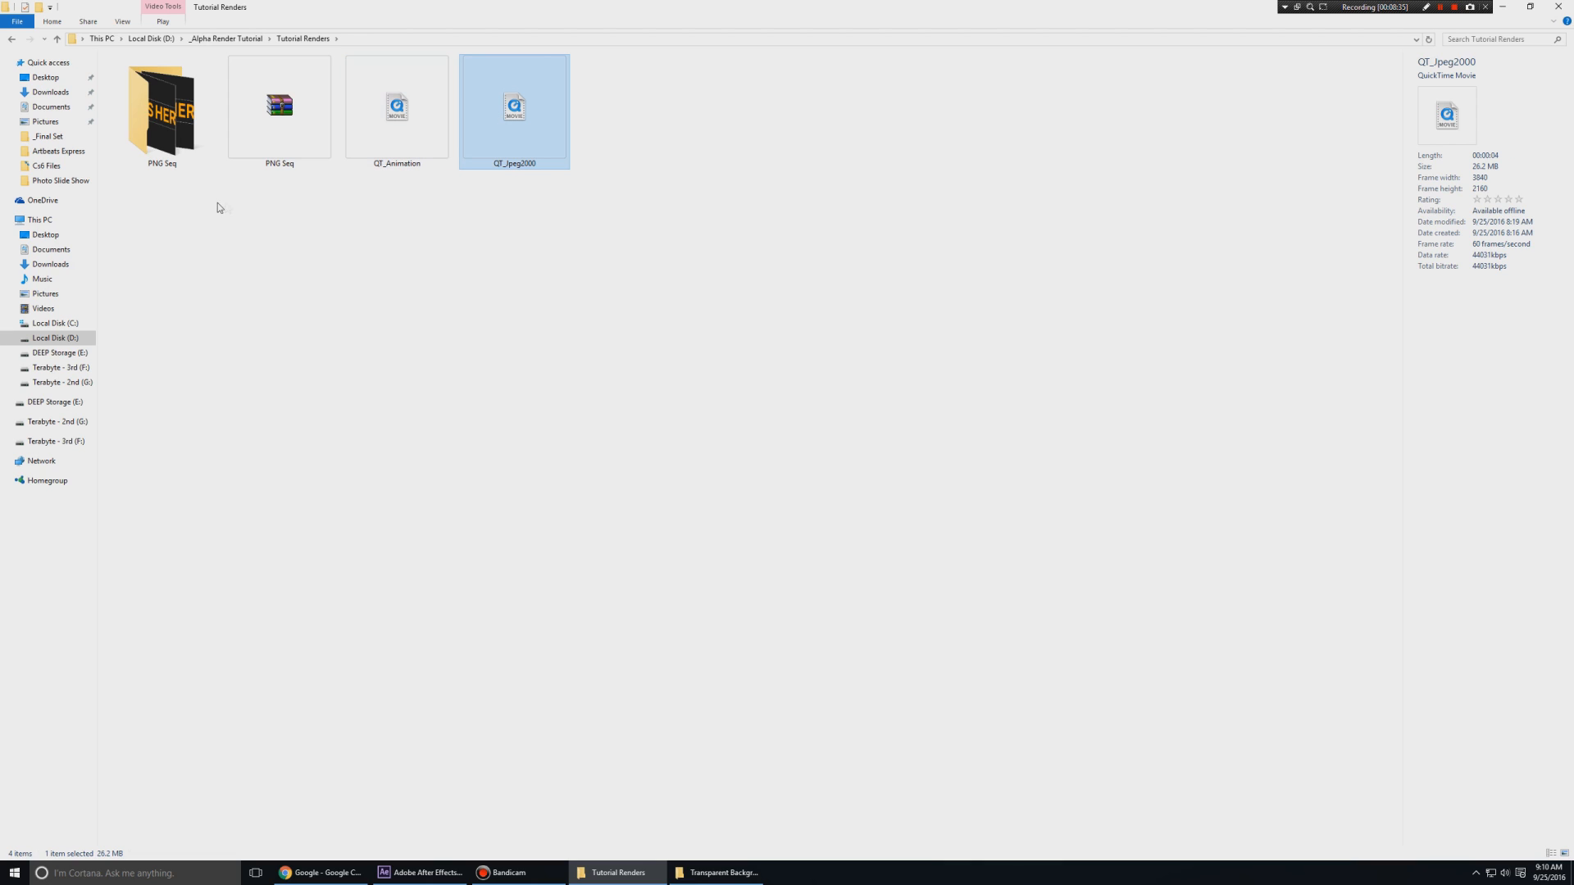
pyautogui.moveTo(283, 228); pyautogui.dragTo(286, 80)
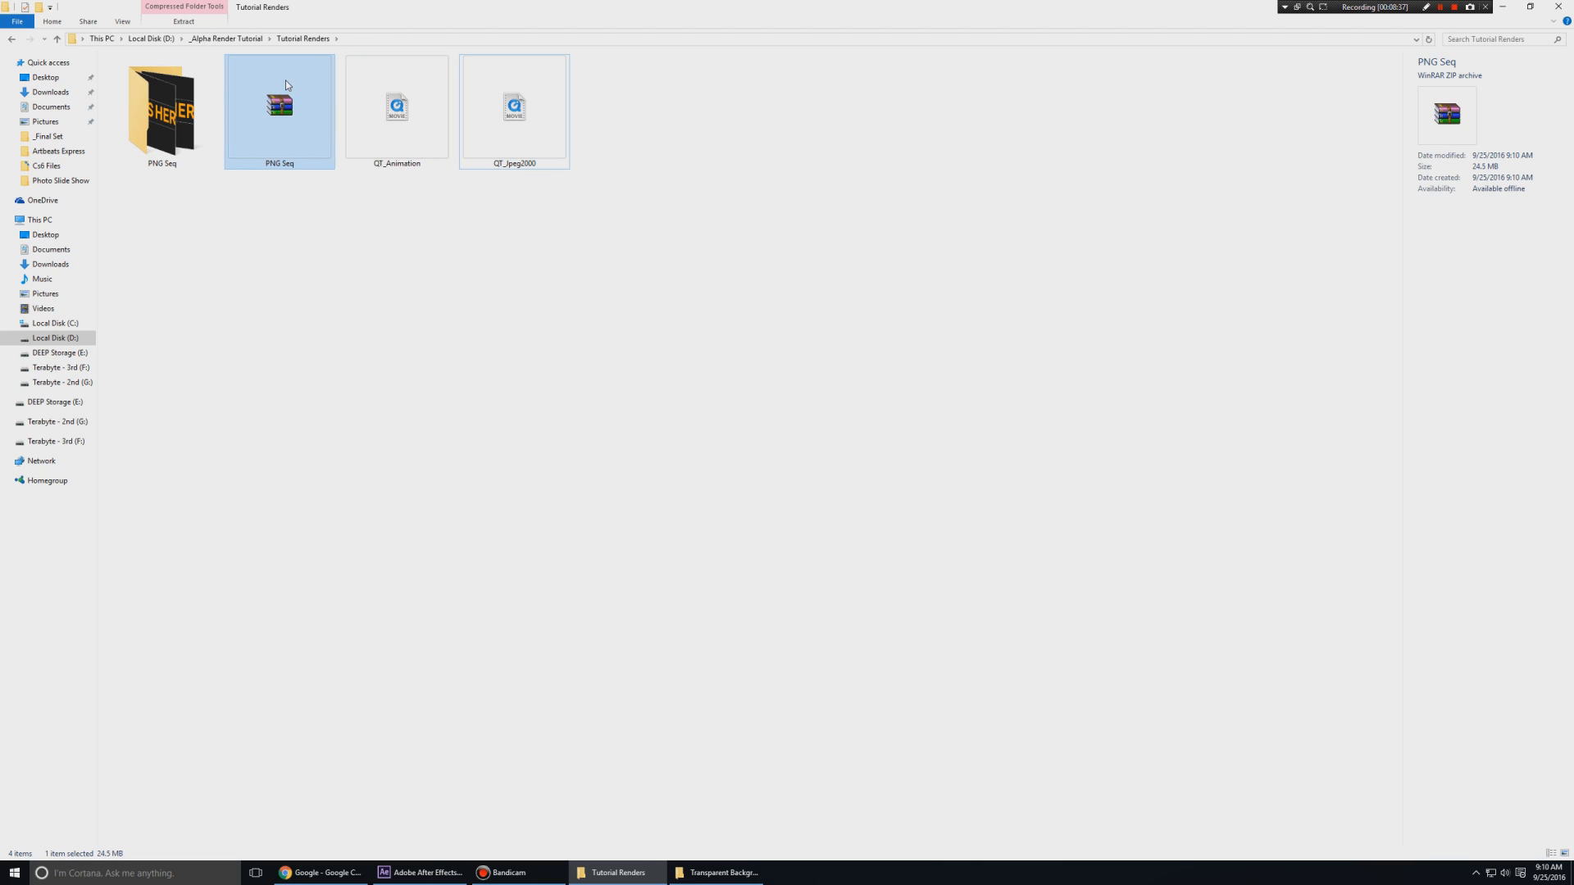
pyautogui.press('Delete')
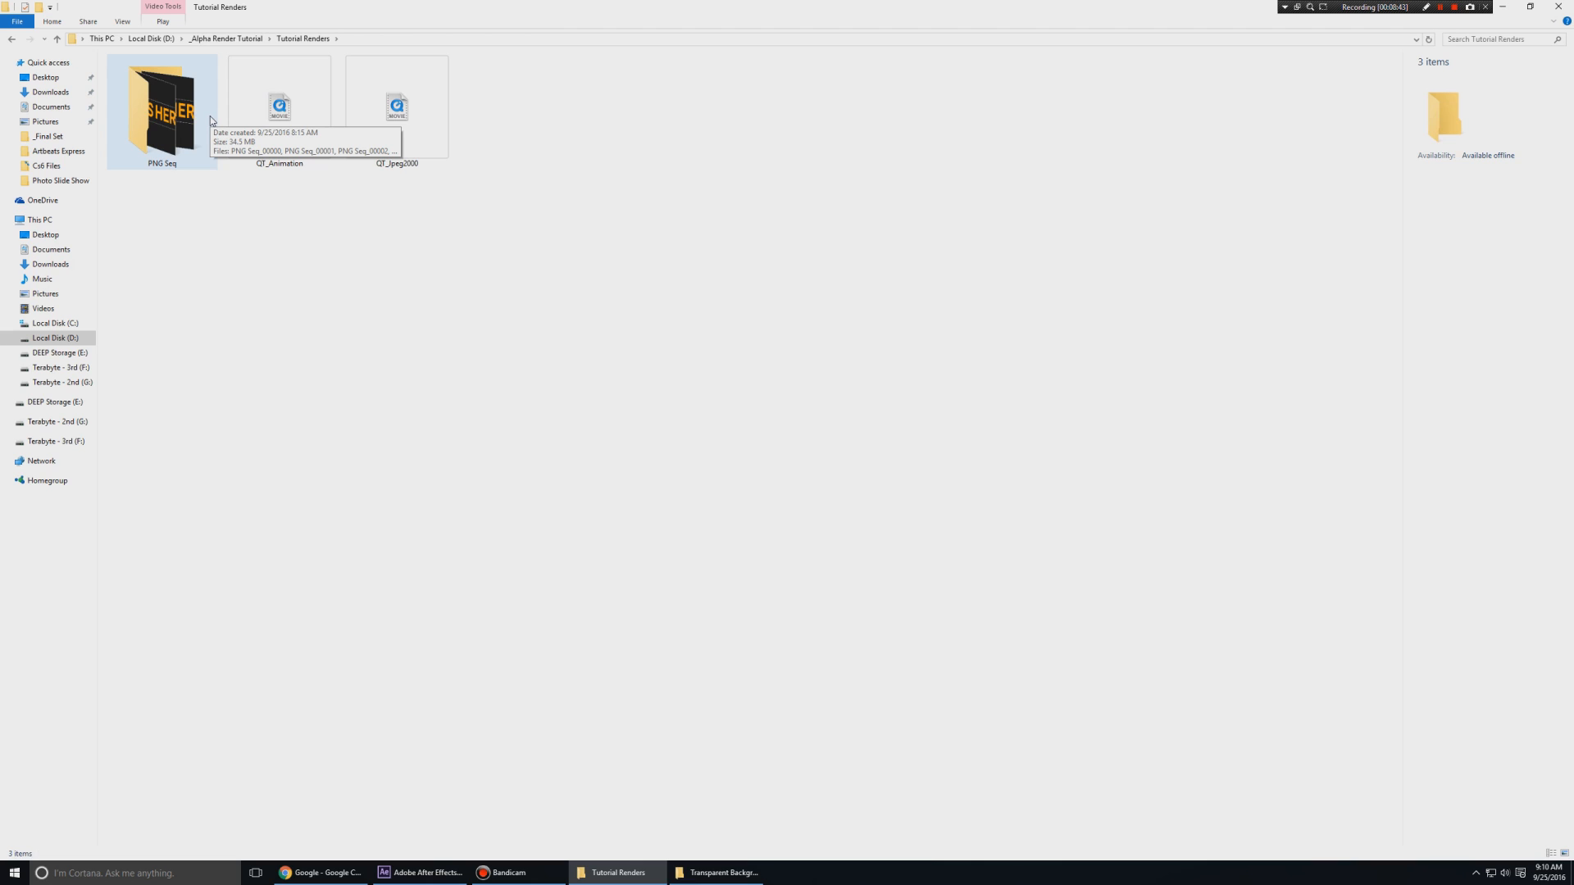
# Clear the selection in the Tutorial Renders folder and switch back to After Effects.
pyautogui.moveTo(191, 219); pyautogui.dragTo(141, 102)
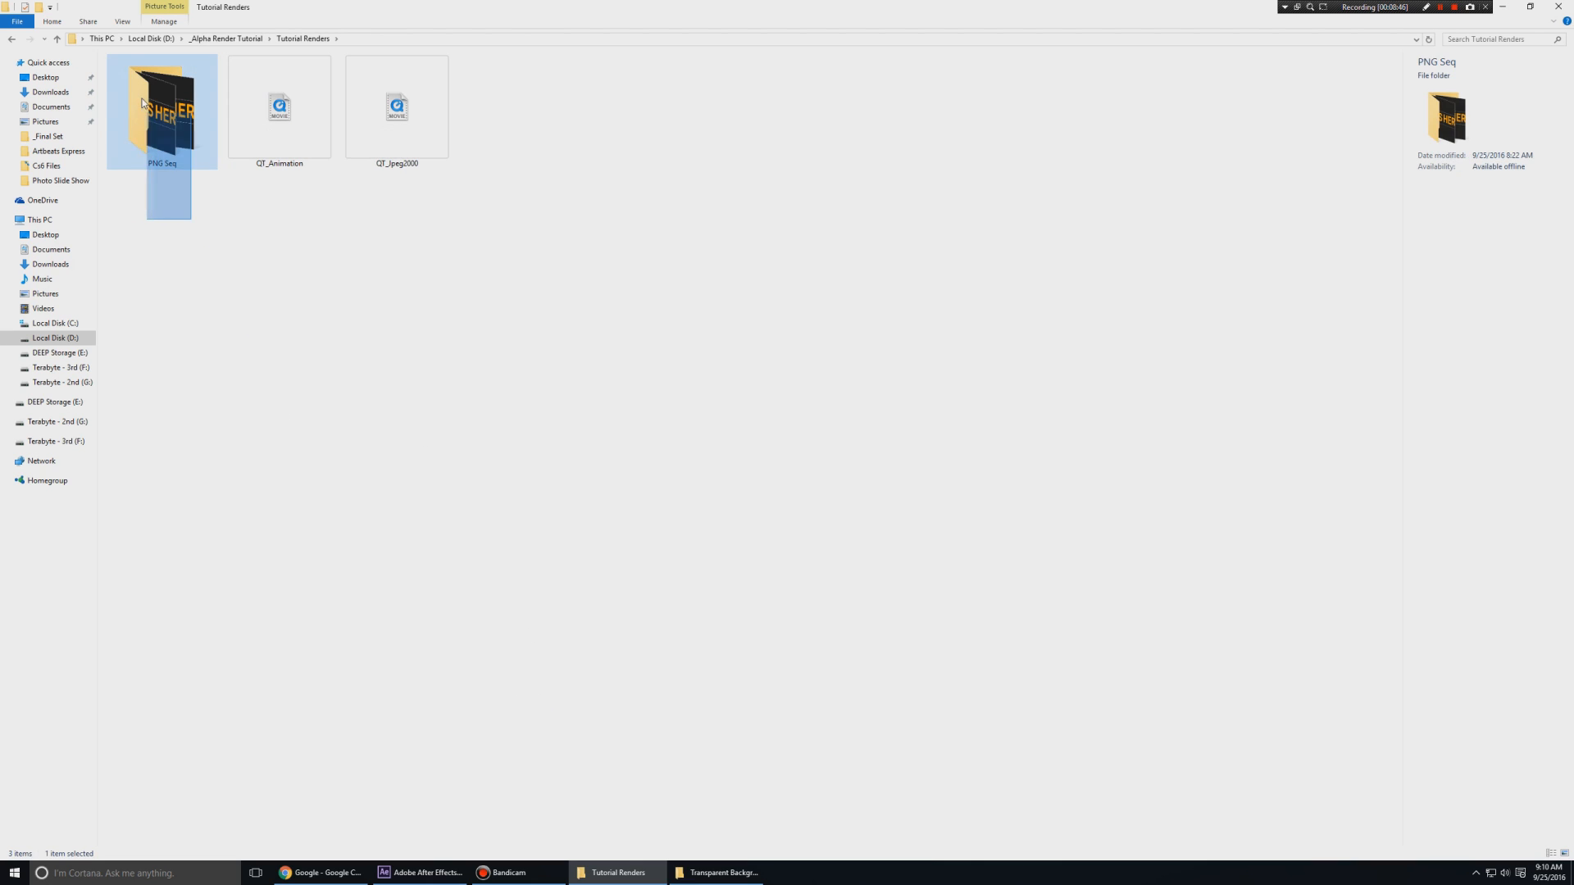
pyautogui.click(358, 511)
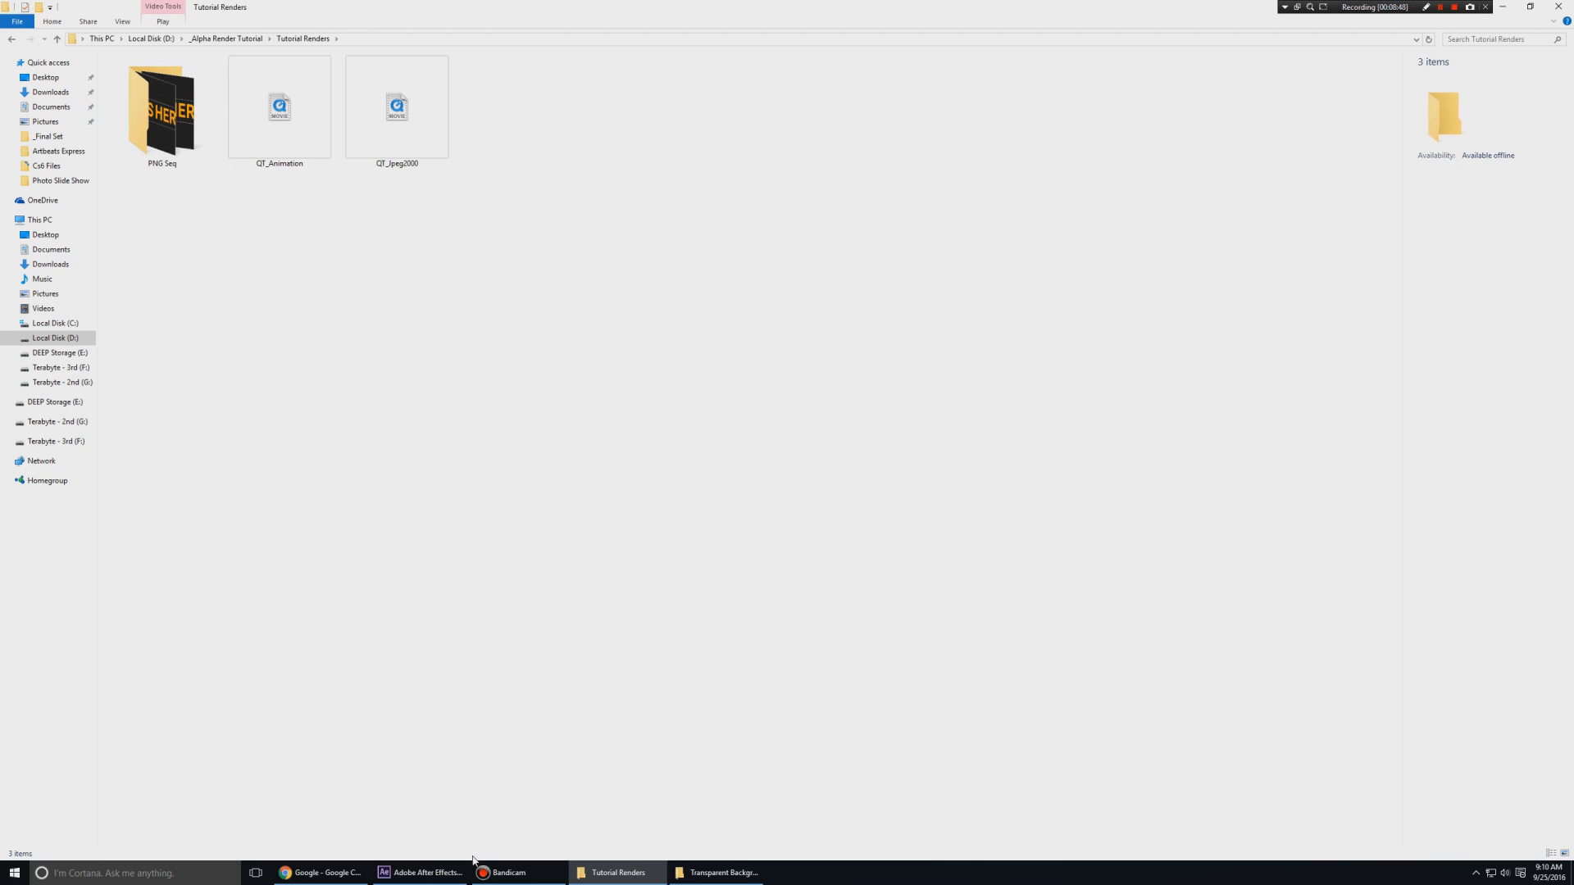
pyautogui.click(419, 872)
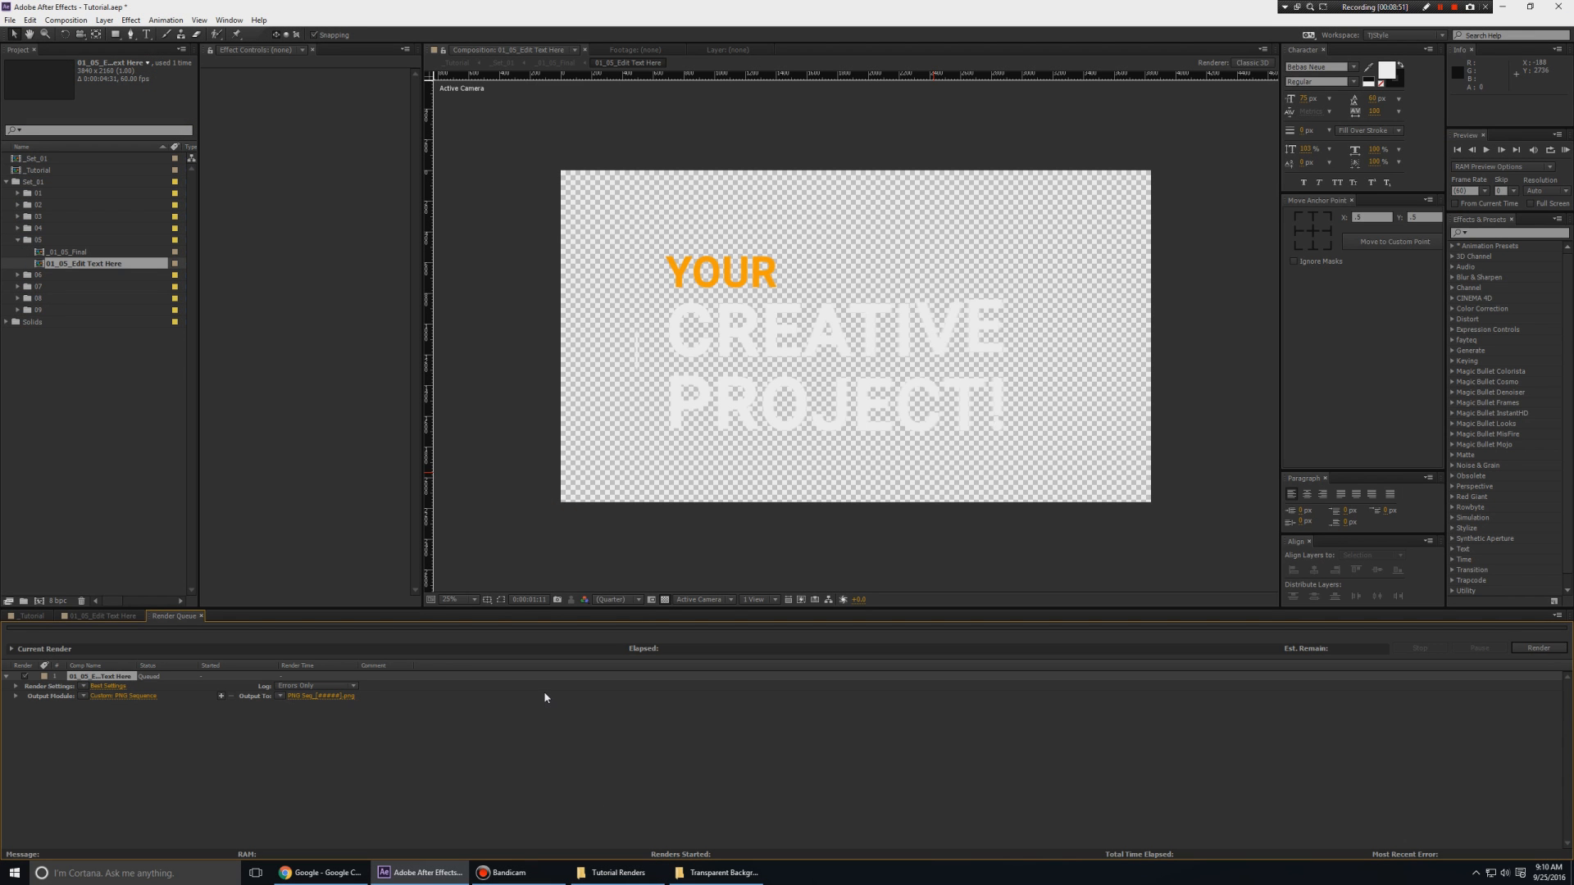
pyautogui.click(508, 872)
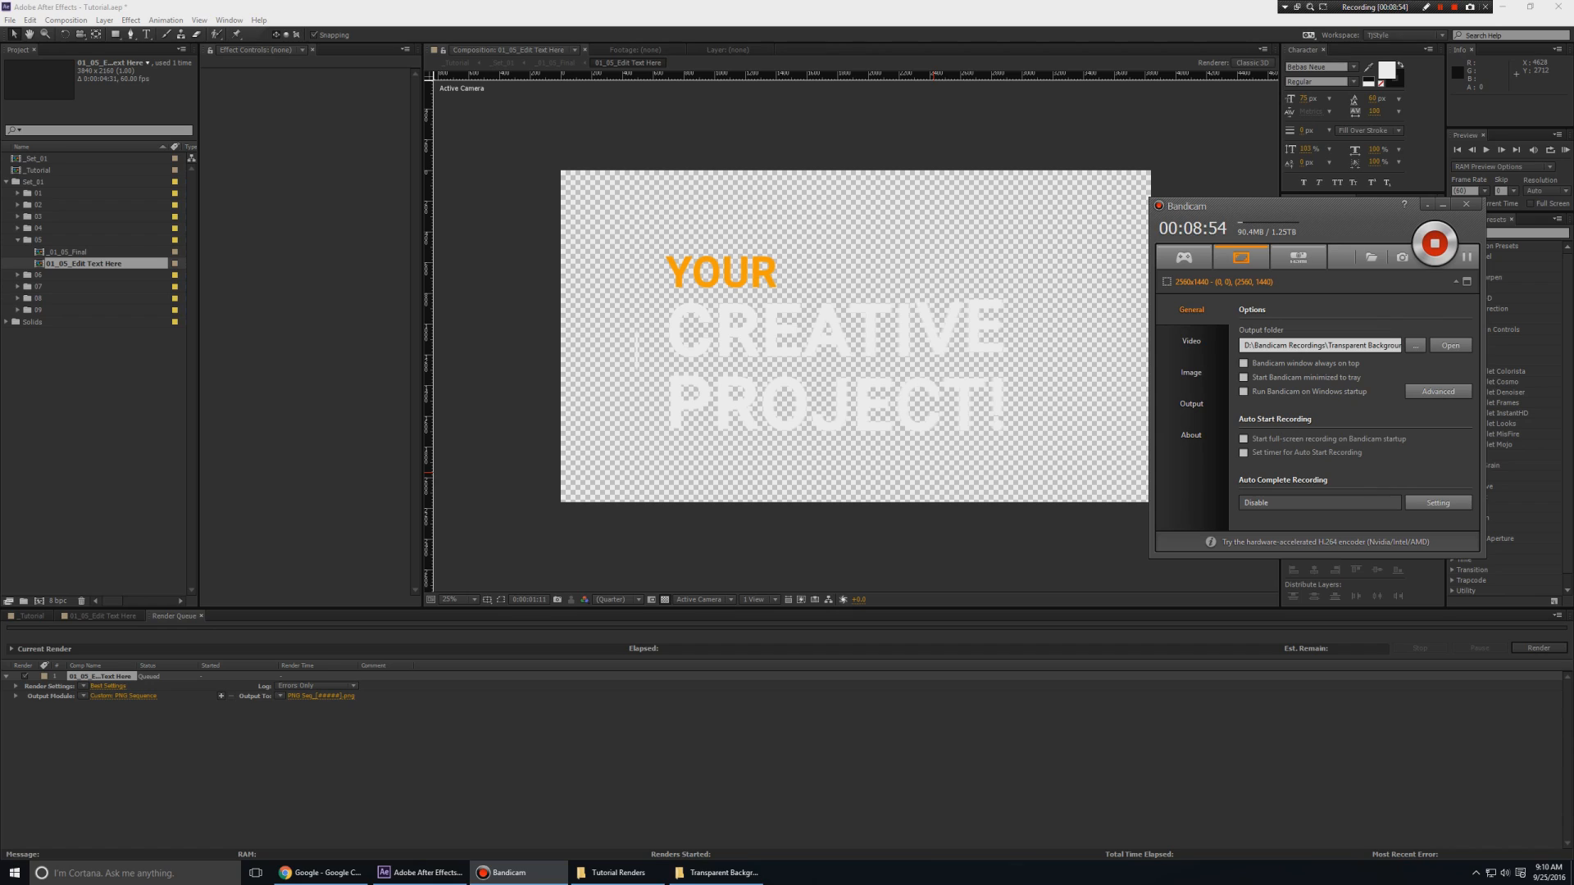